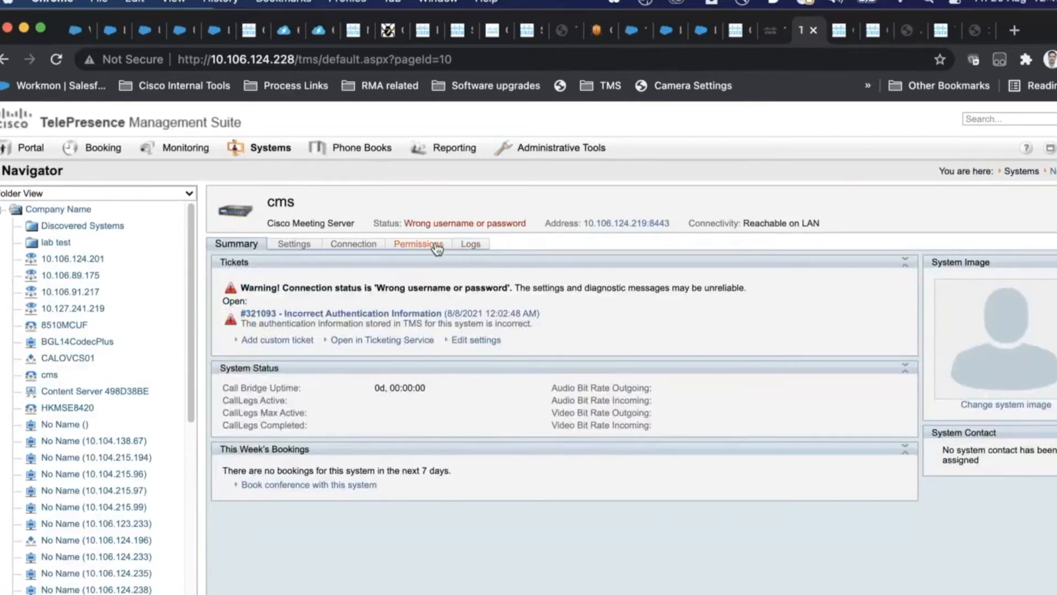
Step: Open the cms system's Connection page and select the old stored password
{"action": "left_click", "coordinate": [351, 246]}
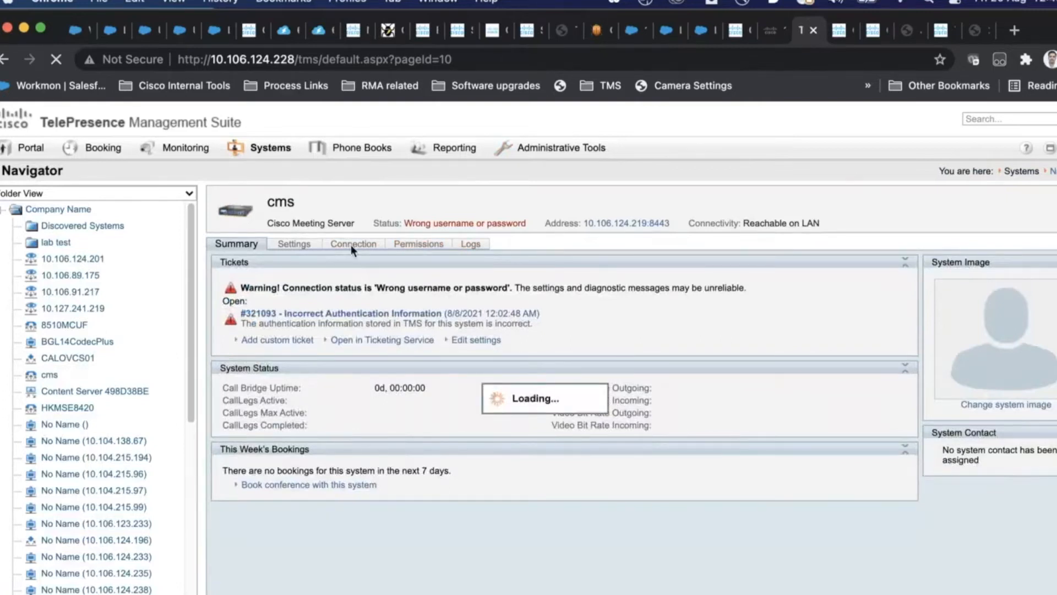
{"action": "left_click", "coordinate": [530, 327]}
{"action": "left_click_drag", "start_coordinate": [530, 327], "coordinate": [417, 329]}
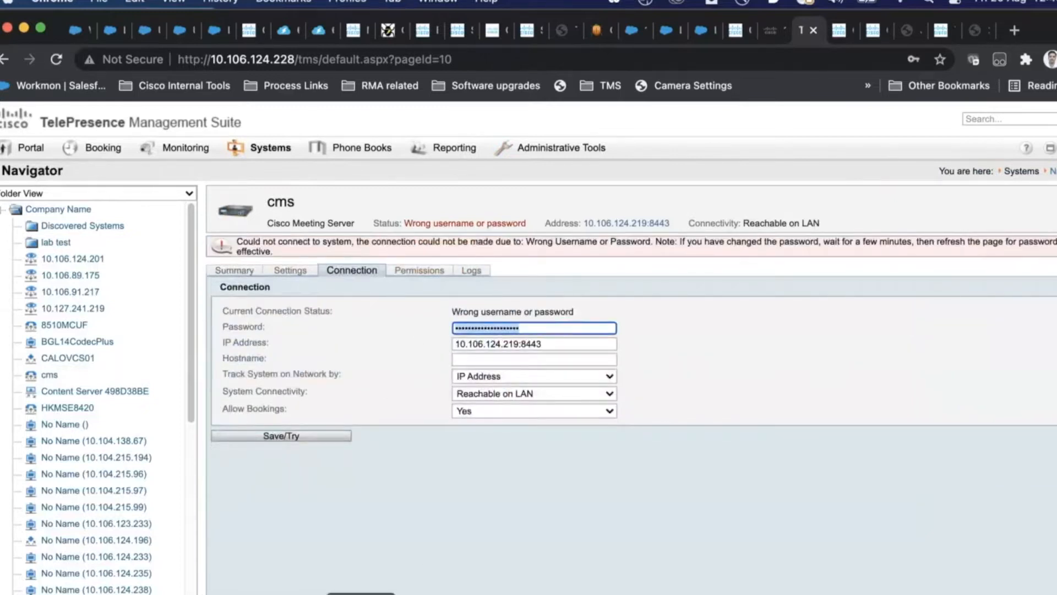
{"action": "left_click", "coordinate": [361, 594]}
{"action": "key", "text": "Up"}
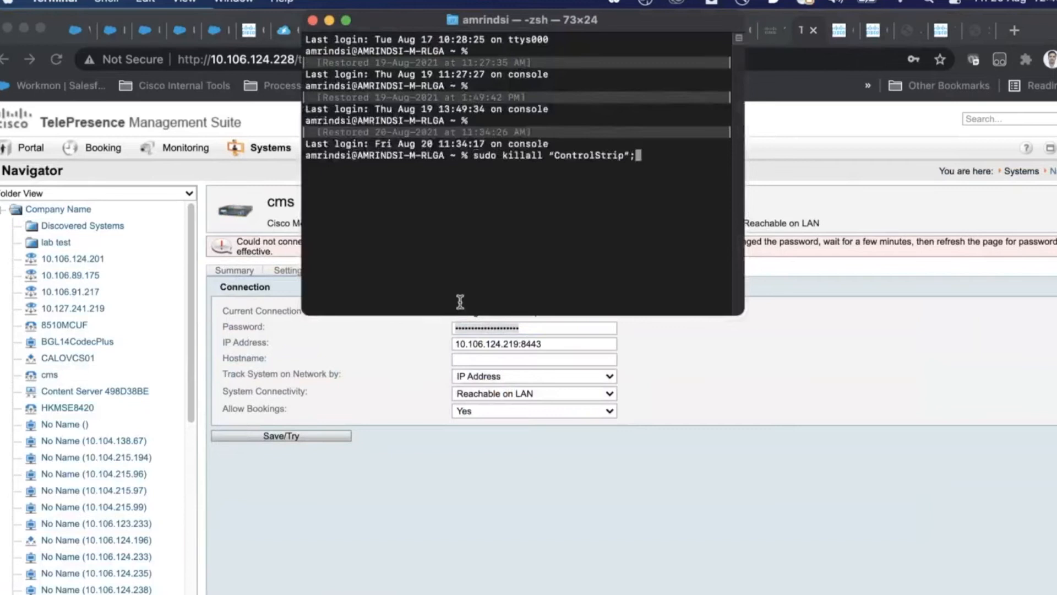
{"action": "key", "text": "Down"}
{"action": "type", "text": "ssha"}
{"action": "key", "text": "BackSpace"}
{"action": "type", "text": "admin@10.106.1"}
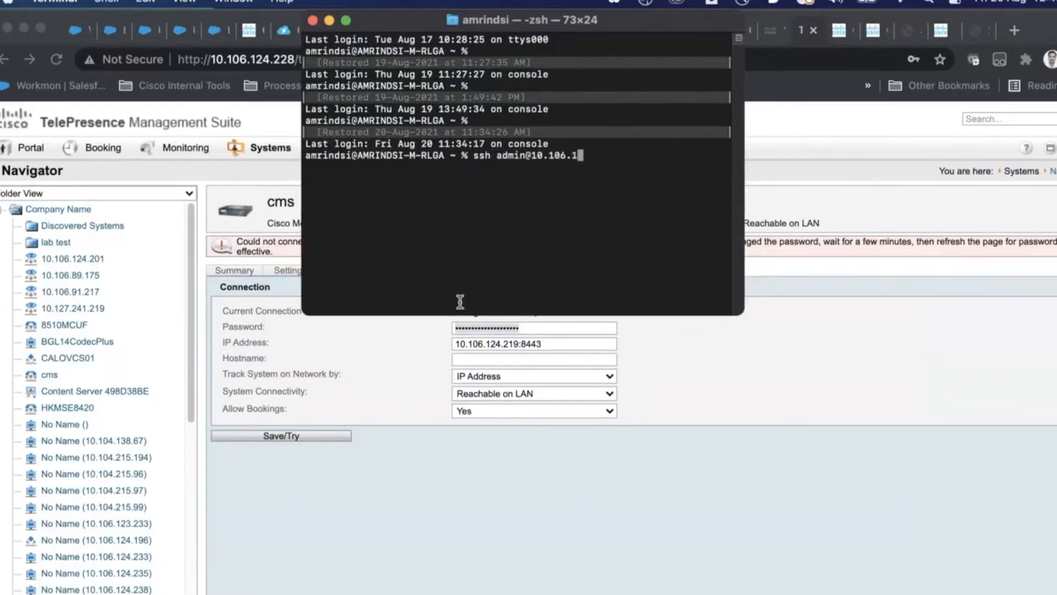
{"action": "type", "text": "24.219"}
{"action": "key", "text": "Return"}
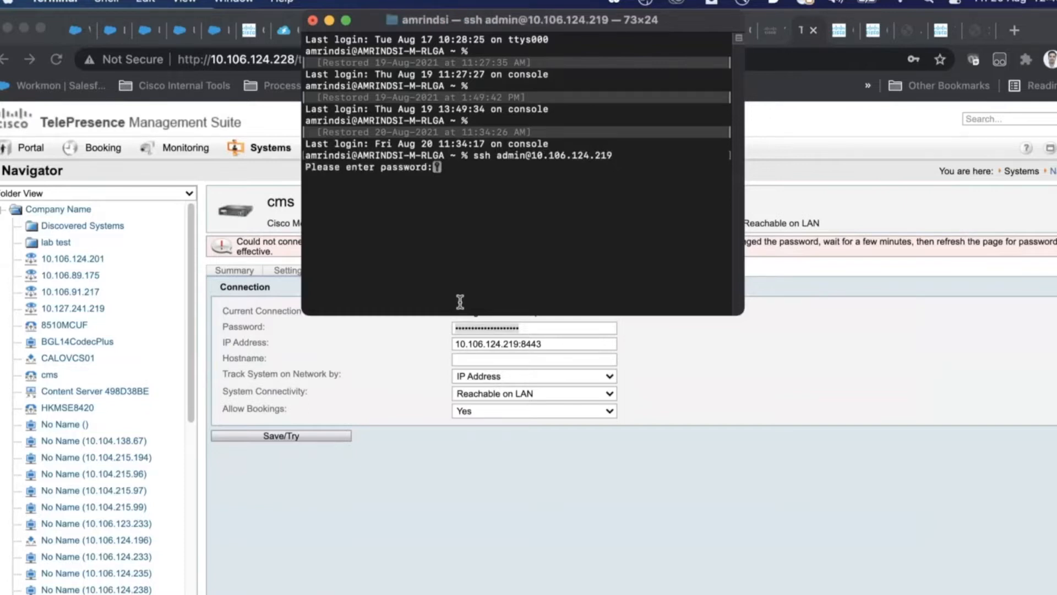
{"action": "key", "text": "Return"}
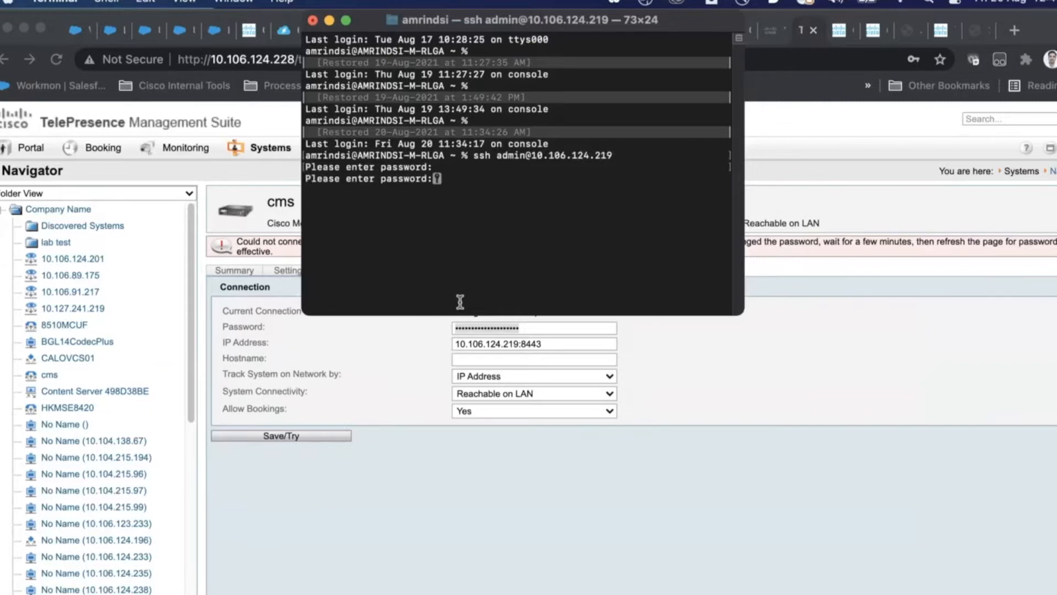
{"action": "key", "text": "Return"}
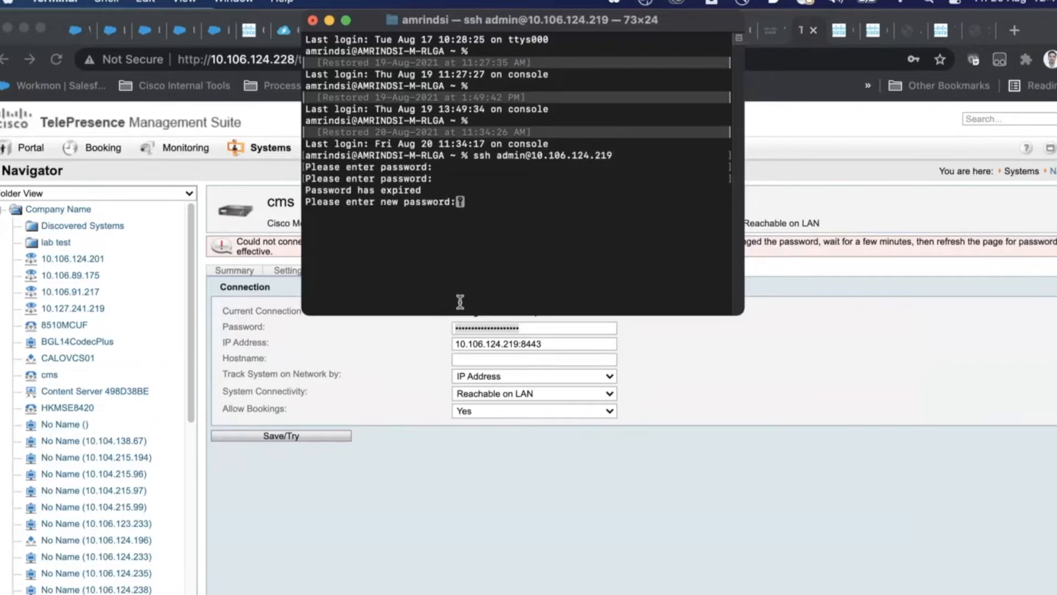
Step: Enter and confirm a new administrator password for the expired account
{"action": "key", "text": "Return"}
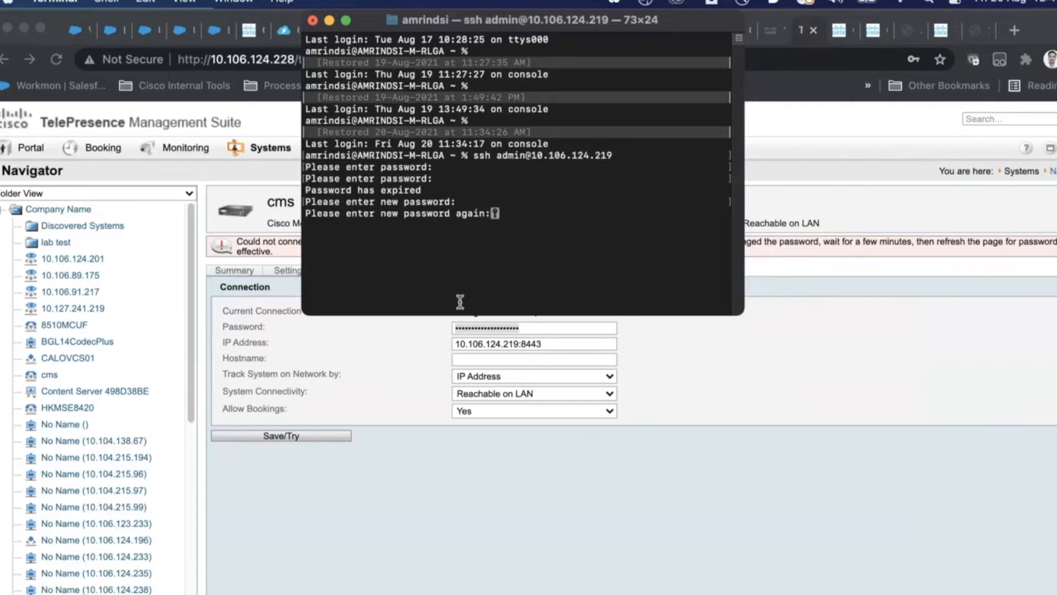
{"action": "key", "text": "Return"}
{"action": "left_click", "coordinate": [541, 329]}
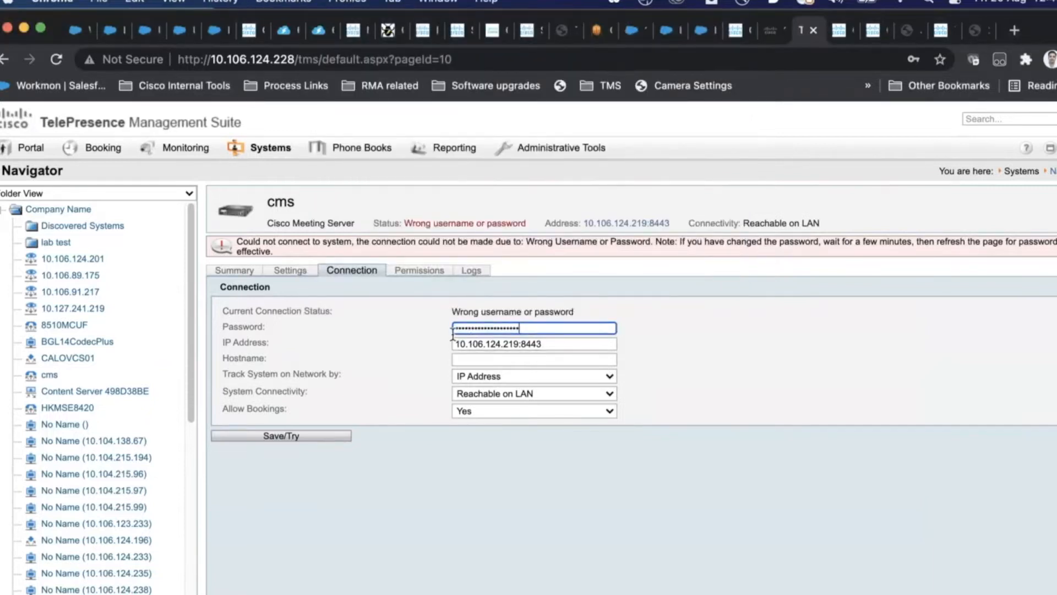
Step: Save the new cms password with Save/Try, update it in the browser, and confirm status Idle
{"action": "type", "text": "*******"}
{"action": "left_click", "coordinate": [267, 438]}
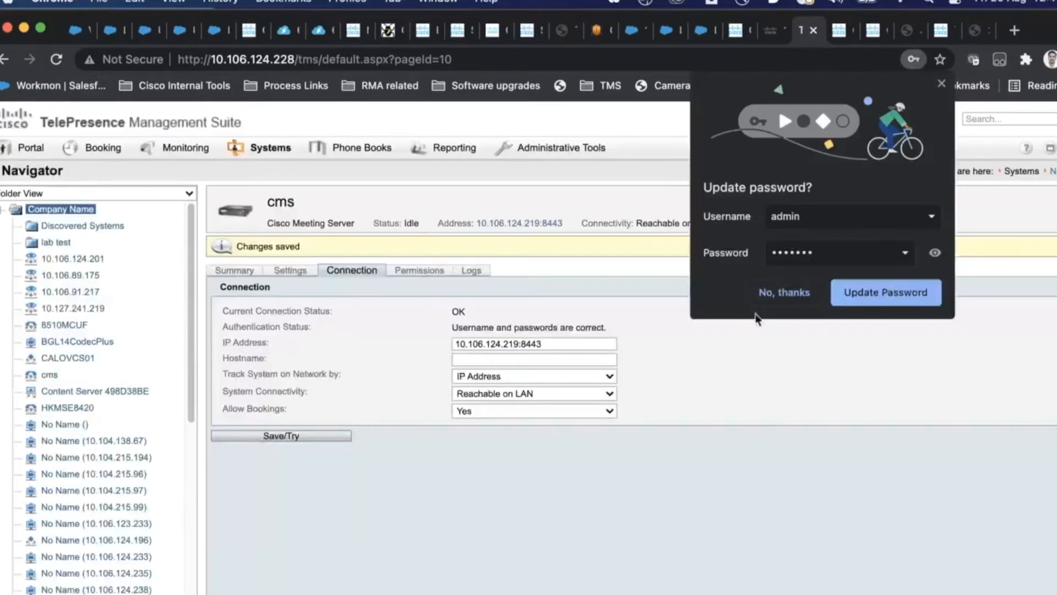
{"action": "left_click", "coordinate": [847, 294]}
{"action": "left_click", "coordinate": [261, 271]}
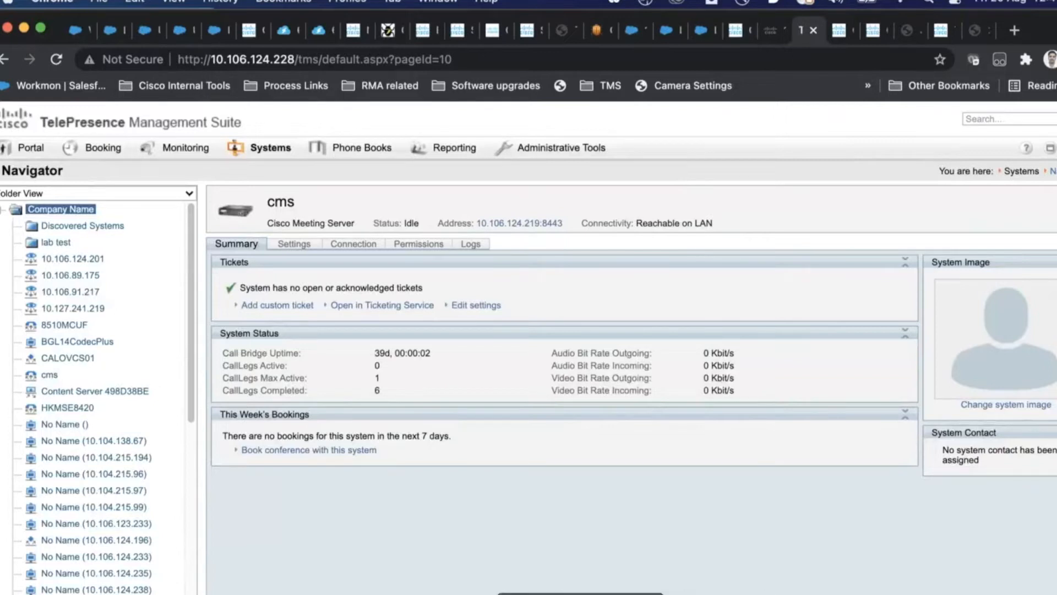
{"action": "left_click", "coordinate": [620, 594]}
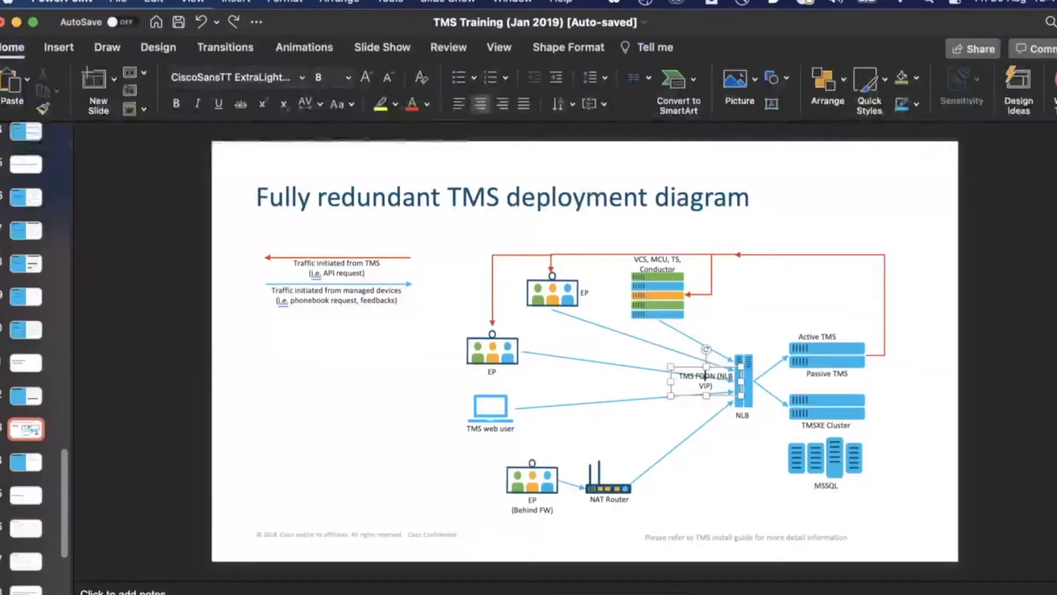
Step: Show the Configuration of Webadmin slide in the CMS TMS integration deck, highlighting port 8443
{"action": "right_click", "coordinate": [620, 593]}
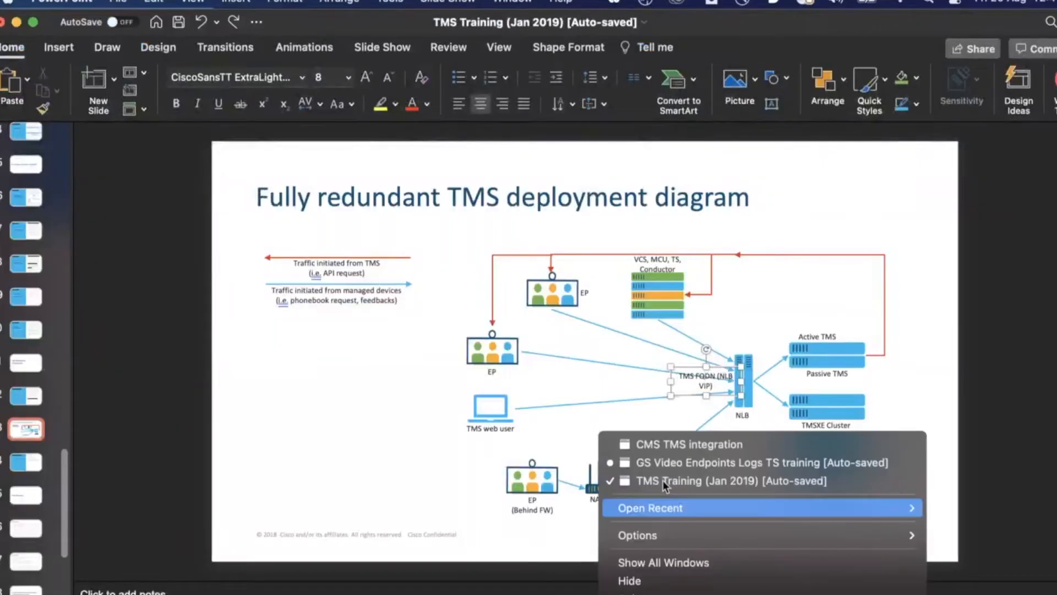
{"action": "left_click", "coordinate": [672, 444]}
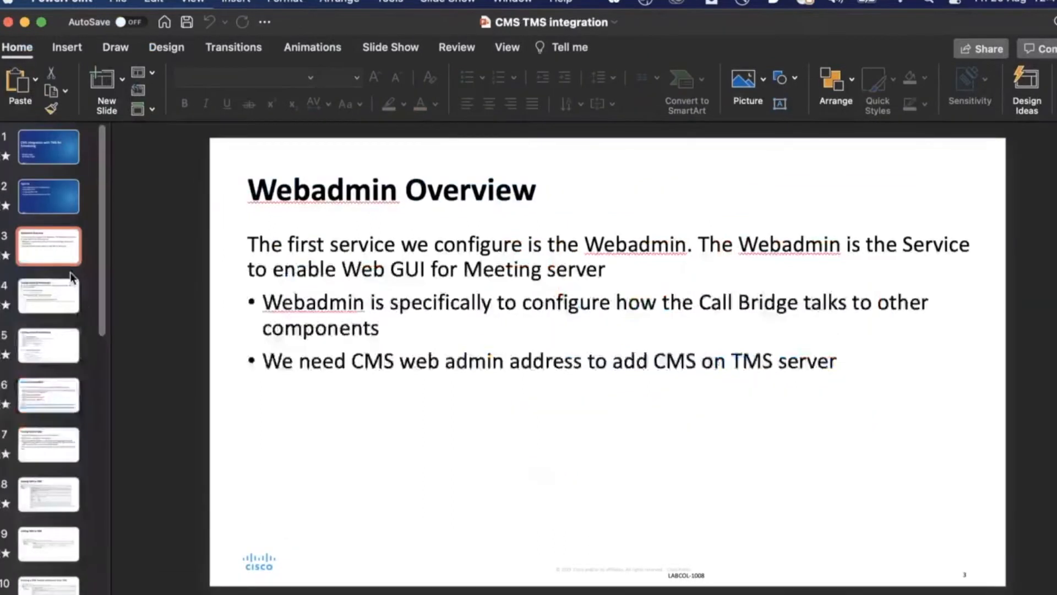
{"action": "left_click", "coordinate": [44, 191]}
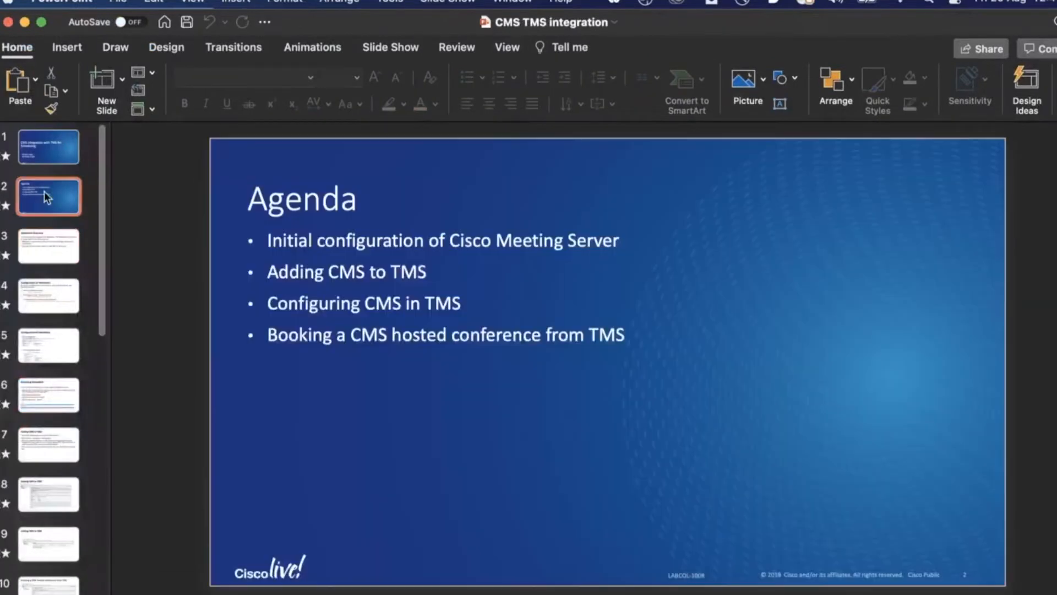
{"action": "left_click", "coordinate": [46, 235]}
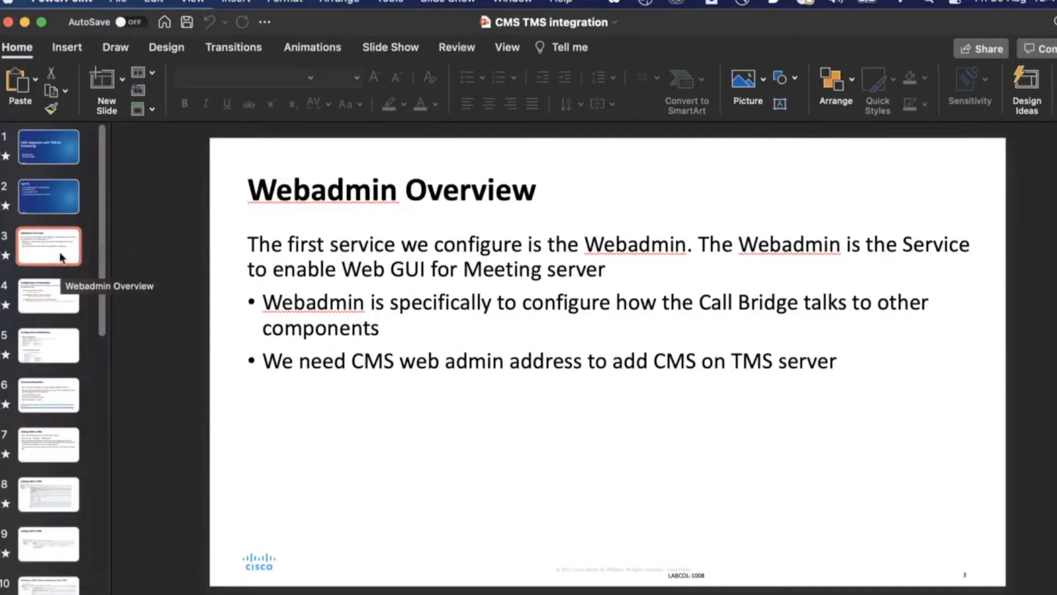
{"action": "left_click", "coordinate": [44, 293]}
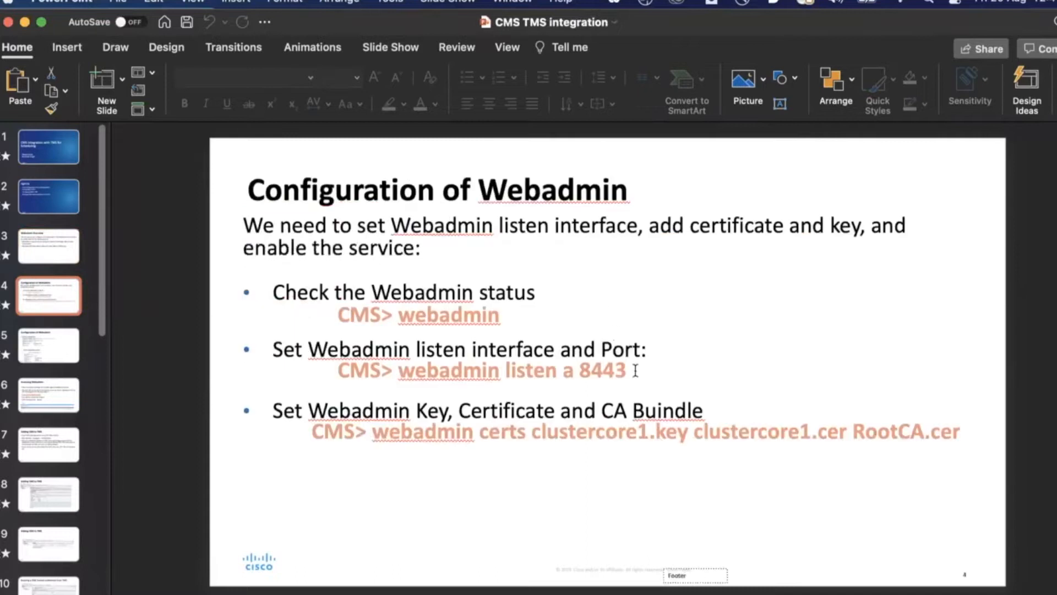
{"action": "left_click_drag", "start_coordinate": [630, 370], "coordinate": [580, 371]}
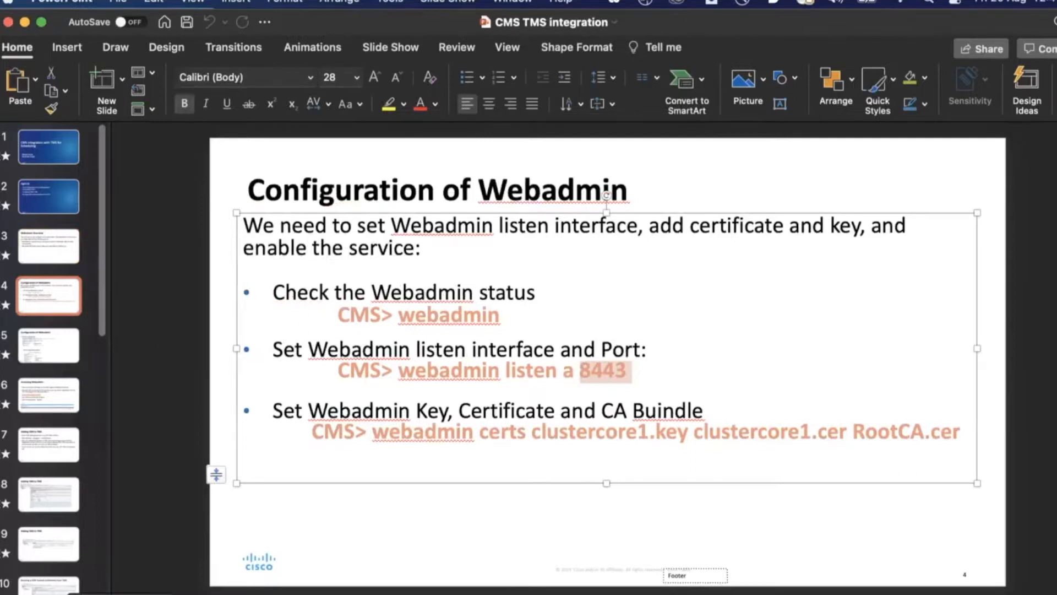
{"action": "left_click", "coordinate": [120, 593]}
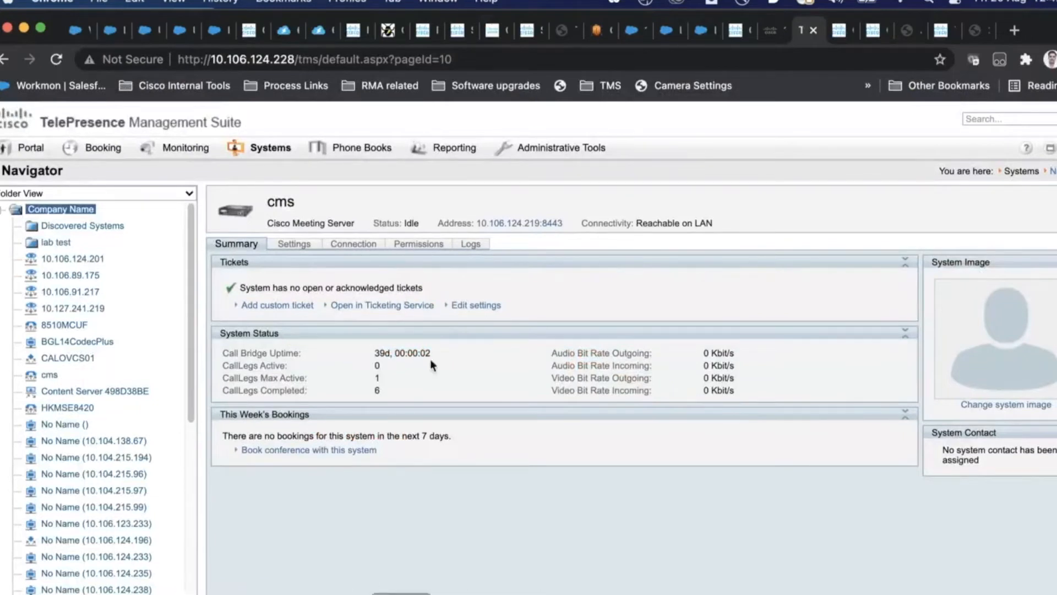
Step: Highlight port 8443 in the cms address and go to its Extended Settings
{"action": "left_click_drag", "start_coordinate": [563, 223], "coordinate": [543, 222]}
{"action": "left_click", "coordinate": [309, 243]}
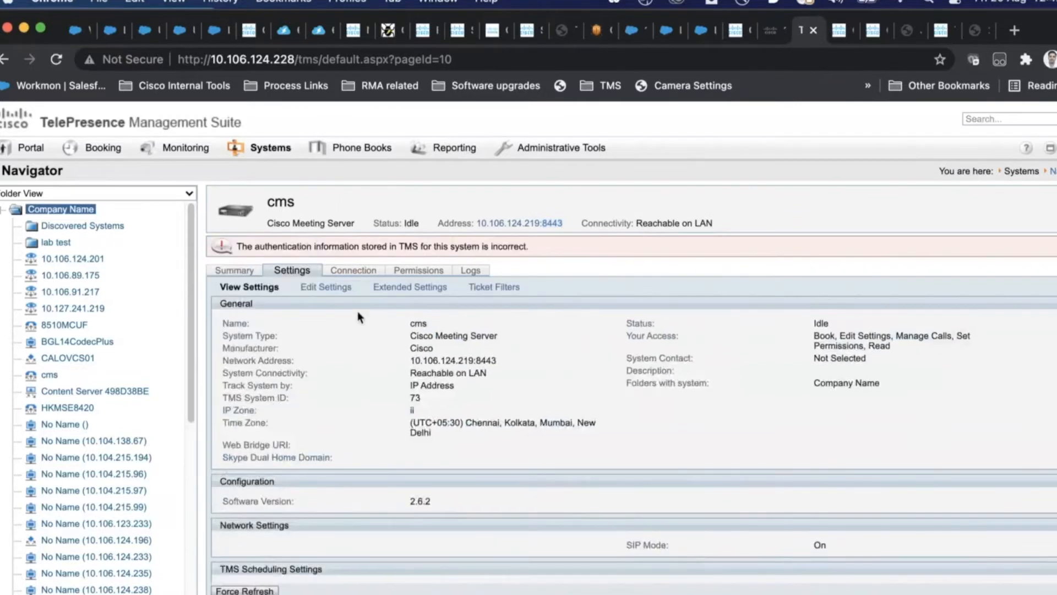
{"action": "left_click", "coordinate": [400, 295]}
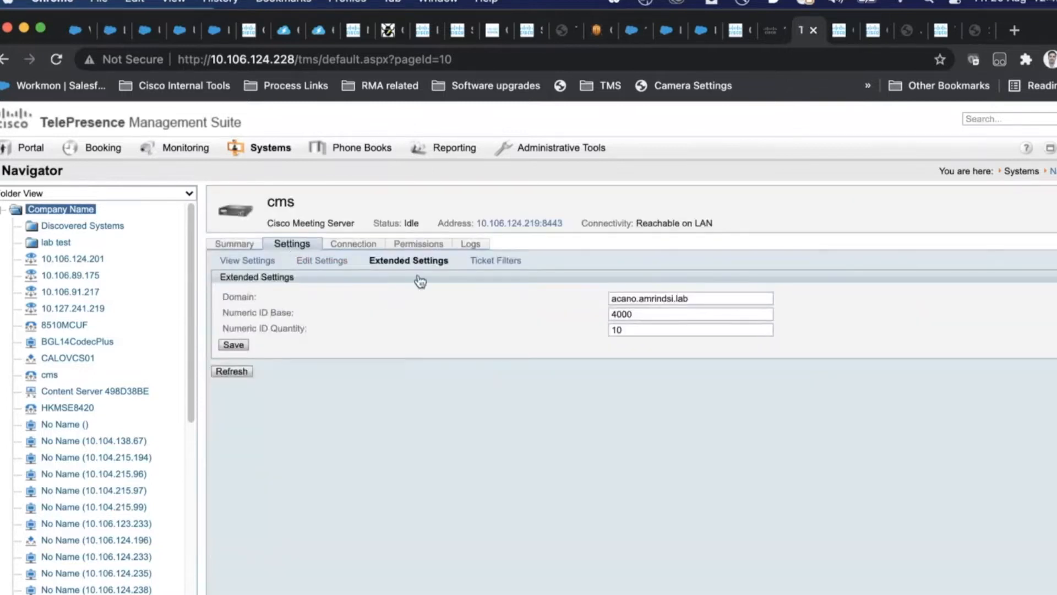
Step: Review Domain acano.amrindsi.lab, Numeric ID Base 4000 and the Numeric ID Quantity field
{"action": "left_click", "coordinate": [750, 300]}
{"action": "left_click_drag", "start_coordinate": [713, 298], "coordinate": [609, 300]}
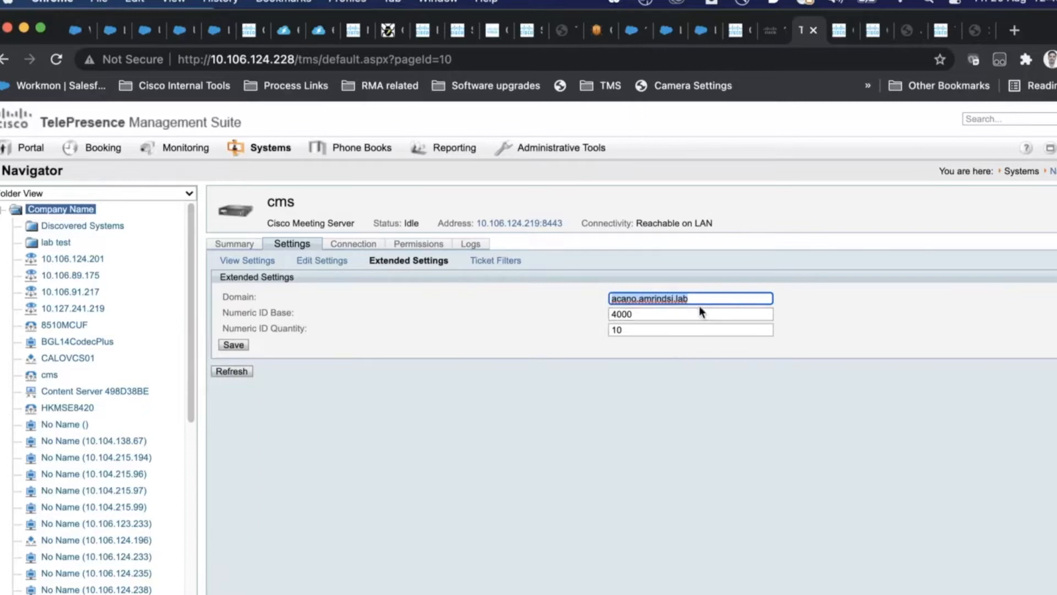
{"action": "left_click_drag", "start_coordinate": [642, 318], "coordinate": [612, 314]}
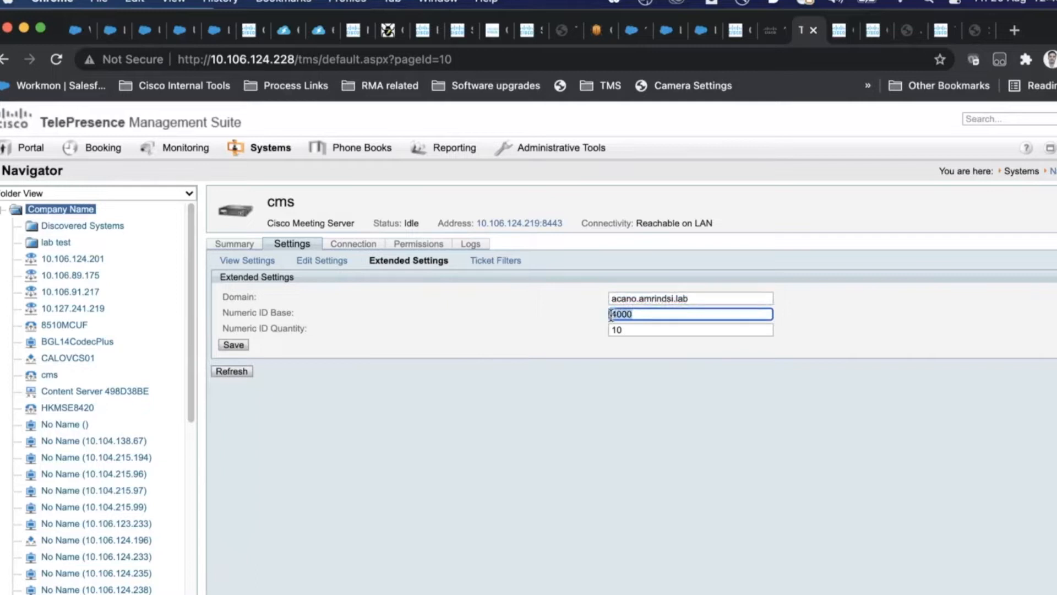
{"action": "left_click", "coordinate": [636, 316]}
{"action": "left_click_drag", "start_coordinate": [639, 314], "coordinate": [597, 319]}
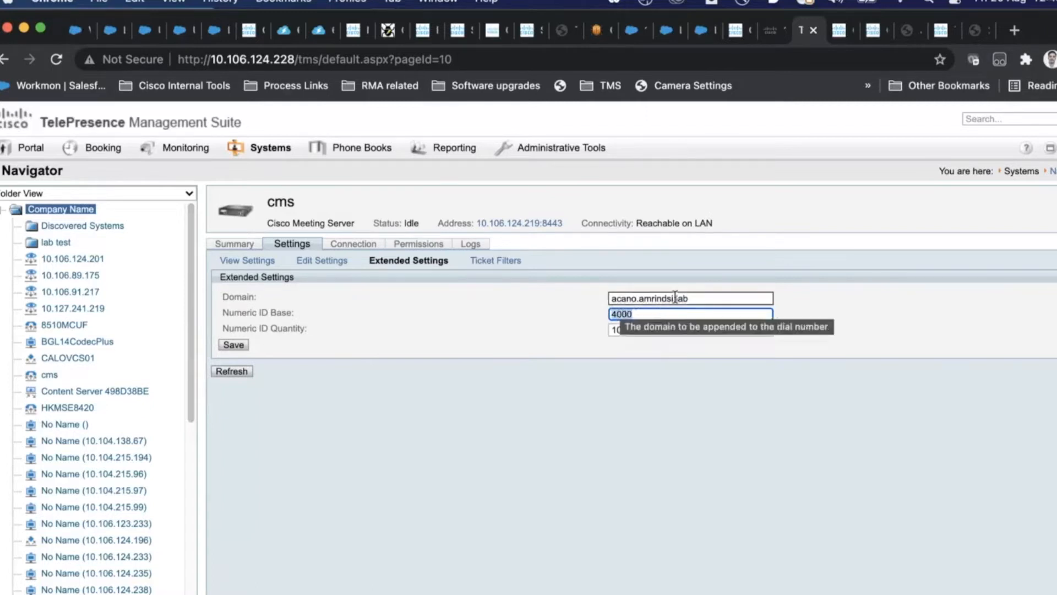
{"action": "left_click", "coordinate": [696, 298]}
{"action": "left_click", "coordinate": [642, 315]}
{"action": "left_click_drag", "start_coordinate": [623, 318], "coordinate": [609, 317]}
{"action": "left_click_drag", "start_coordinate": [698, 297], "coordinate": [604, 301]}
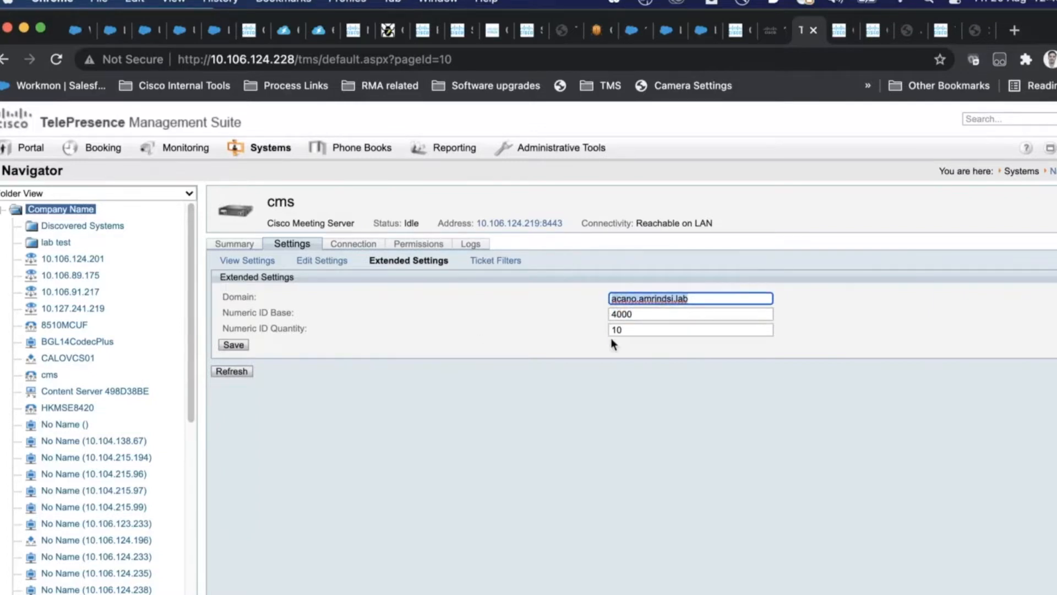
{"action": "left_click_drag", "start_coordinate": [646, 314], "coordinate": [607, 314]}
{"action": "left_click_drag", "start_coordinate": [691, 299], "coordinate": [608, 298]}
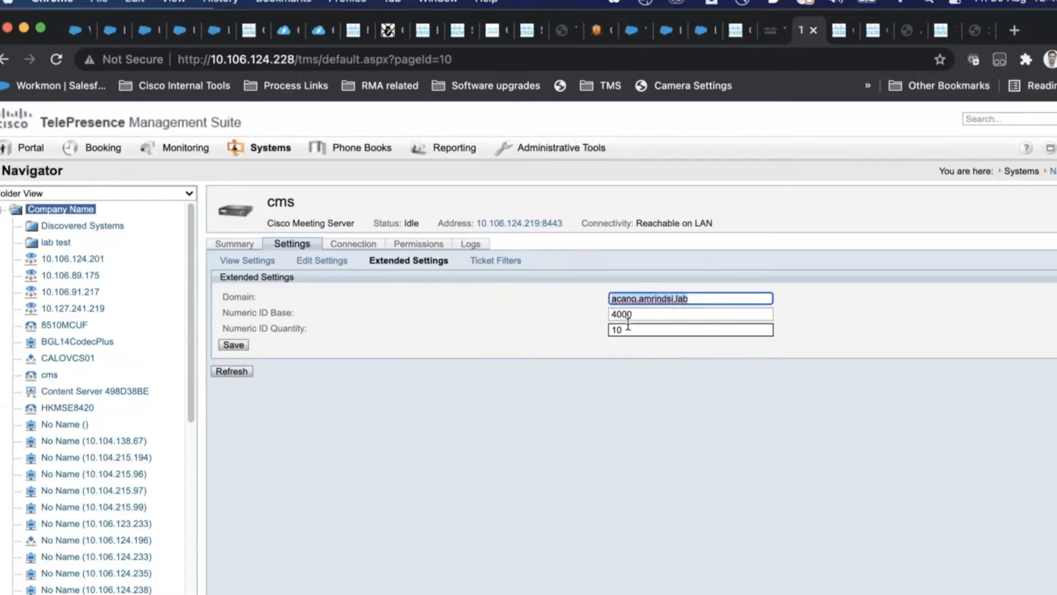
{"action": "left_click", "coordinate": [619, 329]}
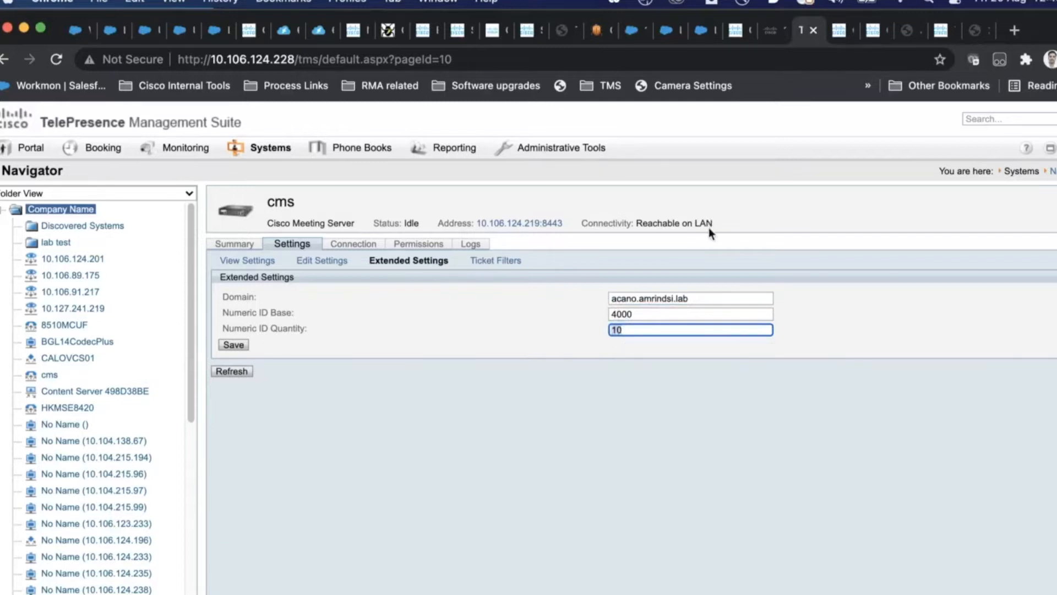
Step: Enter 100 as the Numeric ID Quantity and dismiss the mail notification
{"action": "type", "text": "100"}
{"action": "left_click_drag", "start_coordinate": [640, 330], "coordinate": [598, 333]}
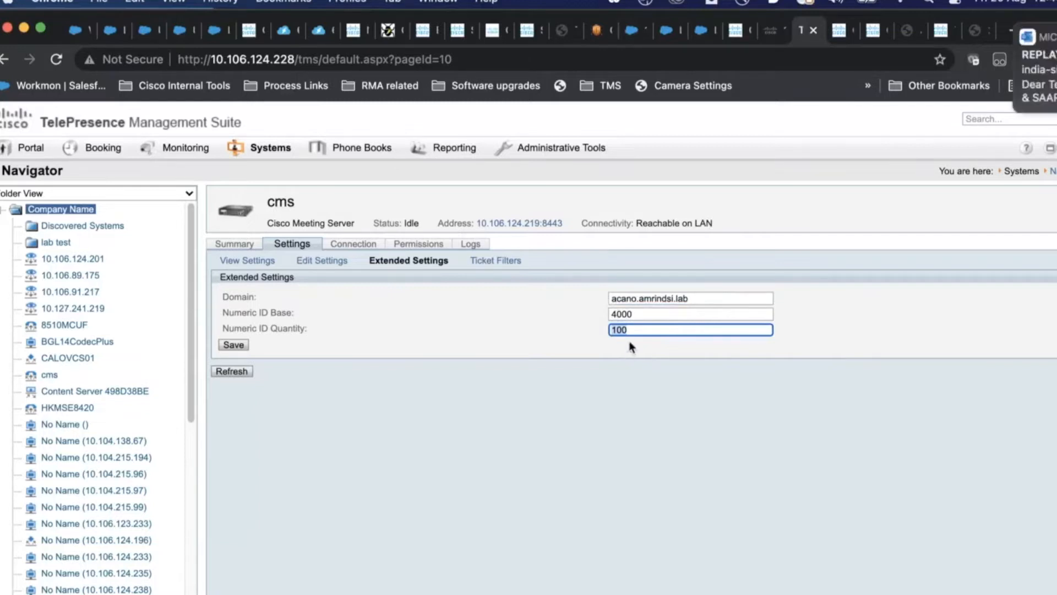
{"action": "left_click_drag", "start_coordinate": [882, 62], "coordinate": [990, 83]}
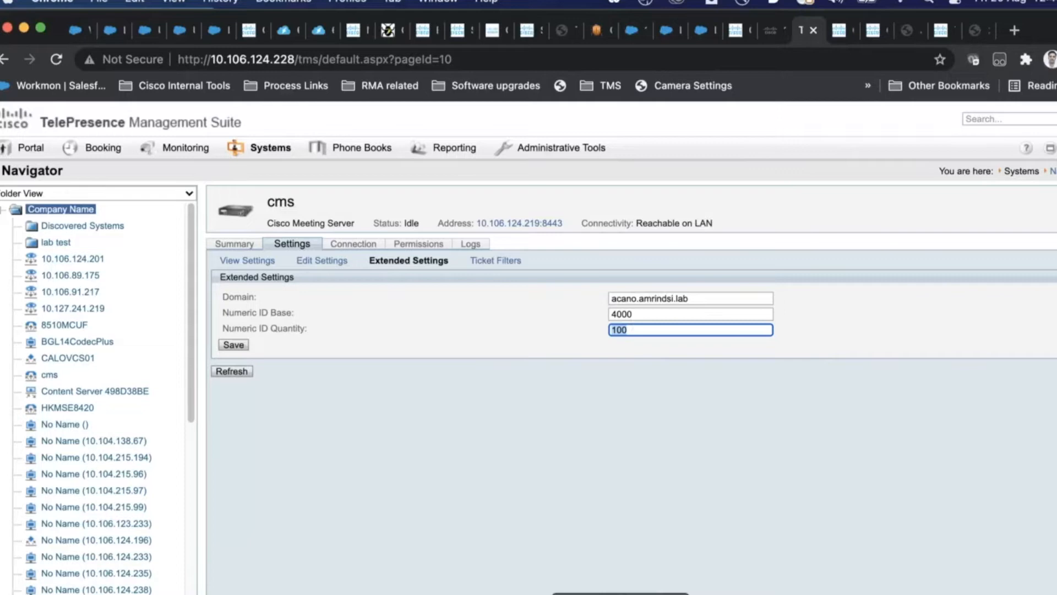
{"action": "left_click", "coordinate": [621, 594]}
Step: Step to slide 5, showing webadmin enabled on port 443 and running
{"action": "key", "text": "Down"}
{"action": "key", "text": "Down"}
{"action": "key", "text": "Up"}
{"action": "key", "text": "Up"}
{"action": "key", "text": "Up"}
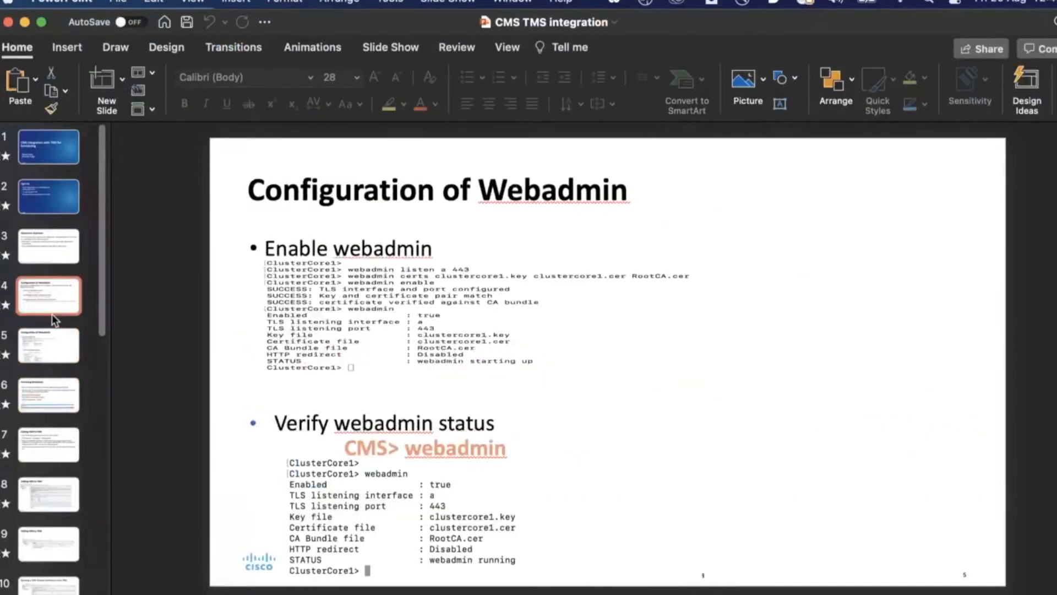
{"action": "key", "text": "Down"}
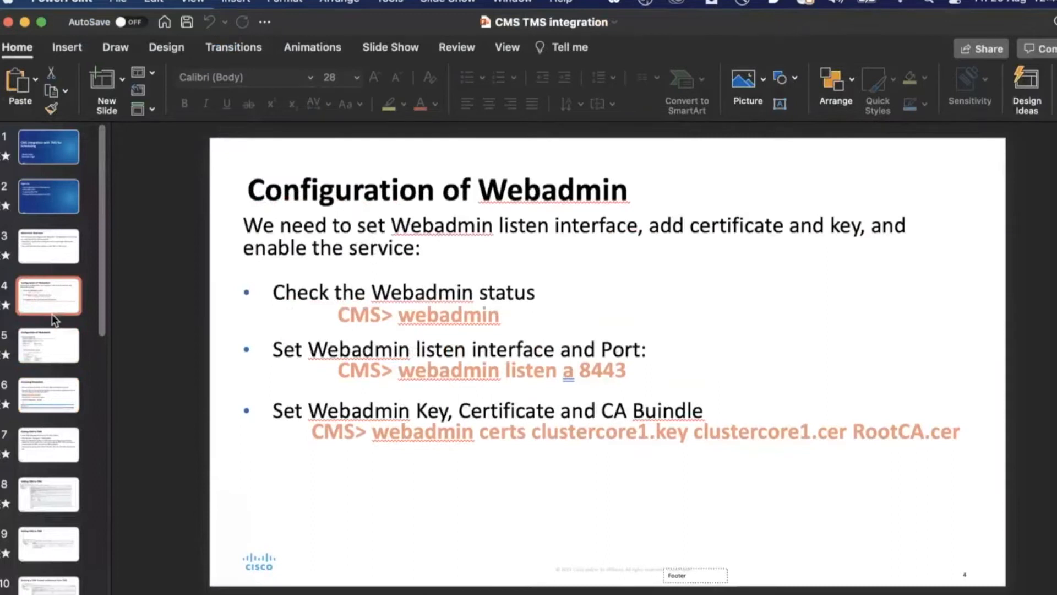
{"action": "key", "text": "Down"}
{"action": "key", "text": "Down"}
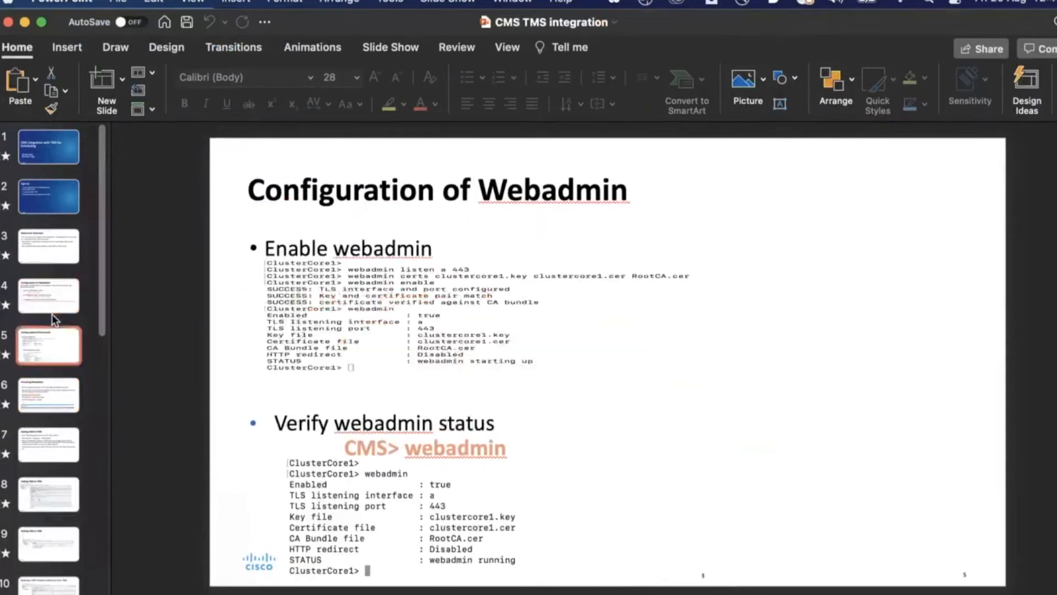
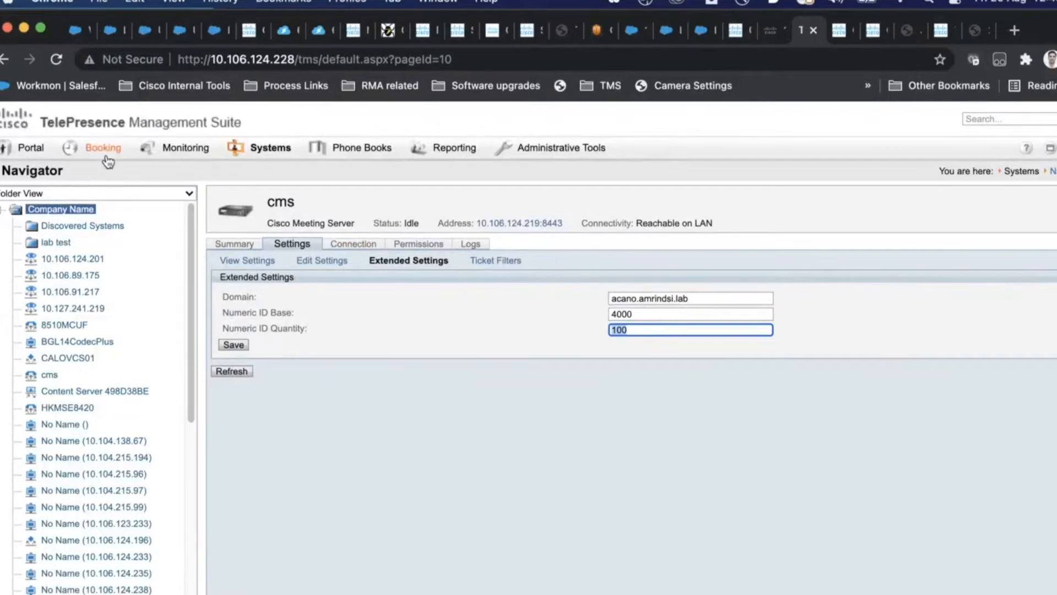
Step: Show the cms server's Extended Settings: domain acano.amrindsi.lab, Numeric ID Base 4000, Quantity 100
{"action": "mouse_move", "coordinate": [109, 160]}
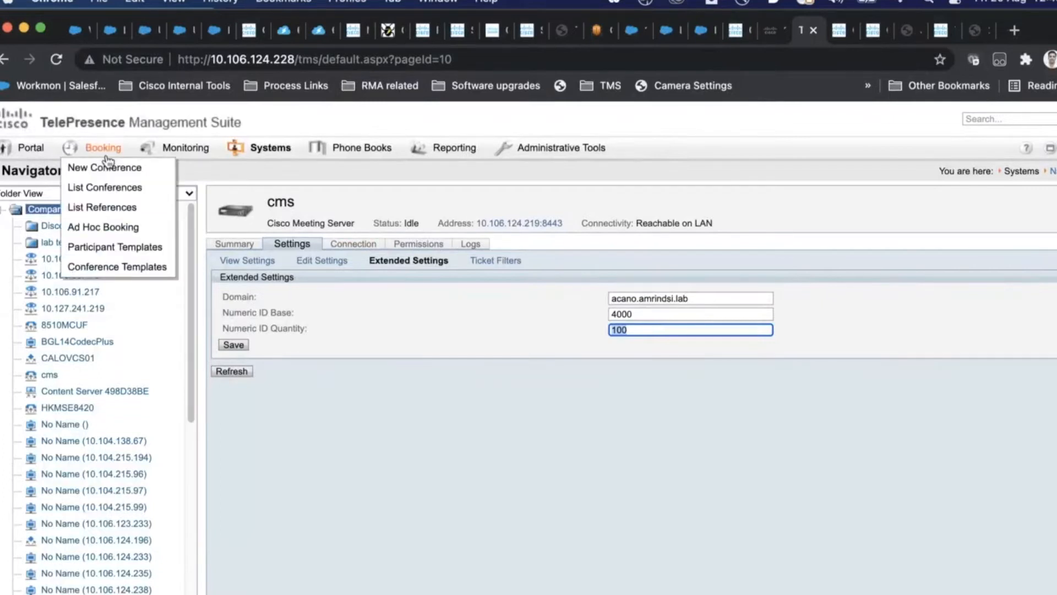
Step: Open a fresh New Conference booking form and enter 'test' as its title
{"action": "left_click", "coordinate": [110, 172]}
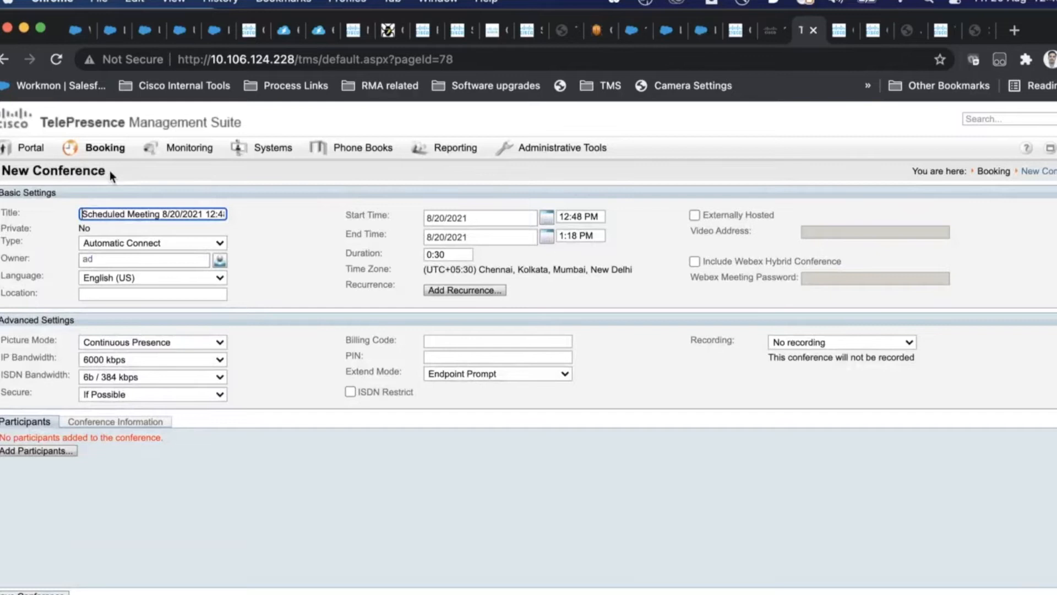
{"action": "mouse_move", "coordinate": [174, 144]}
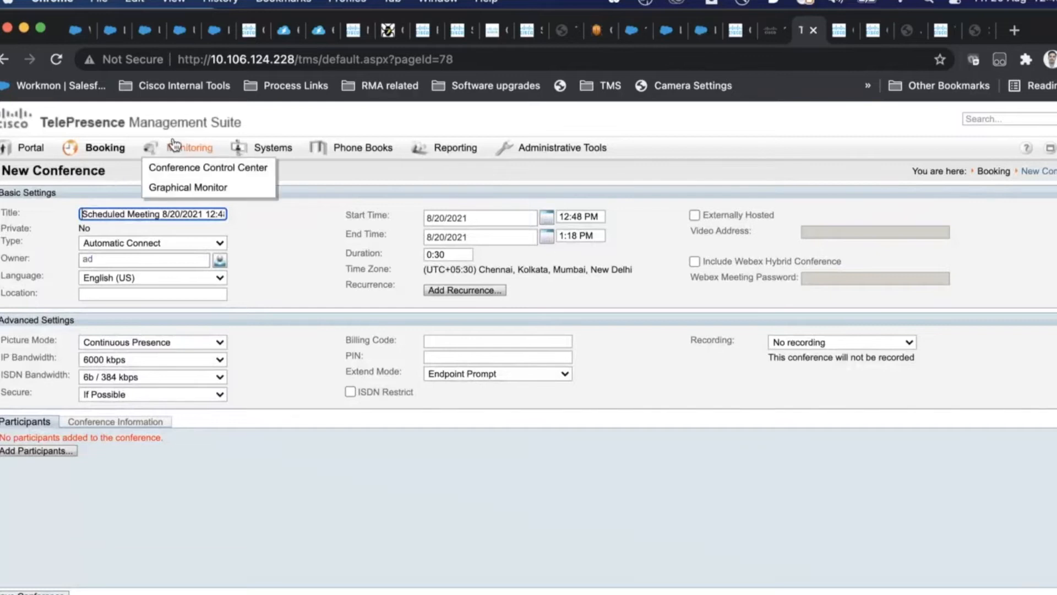
{"action": "triple_click", "coordinate": [148, 215]}
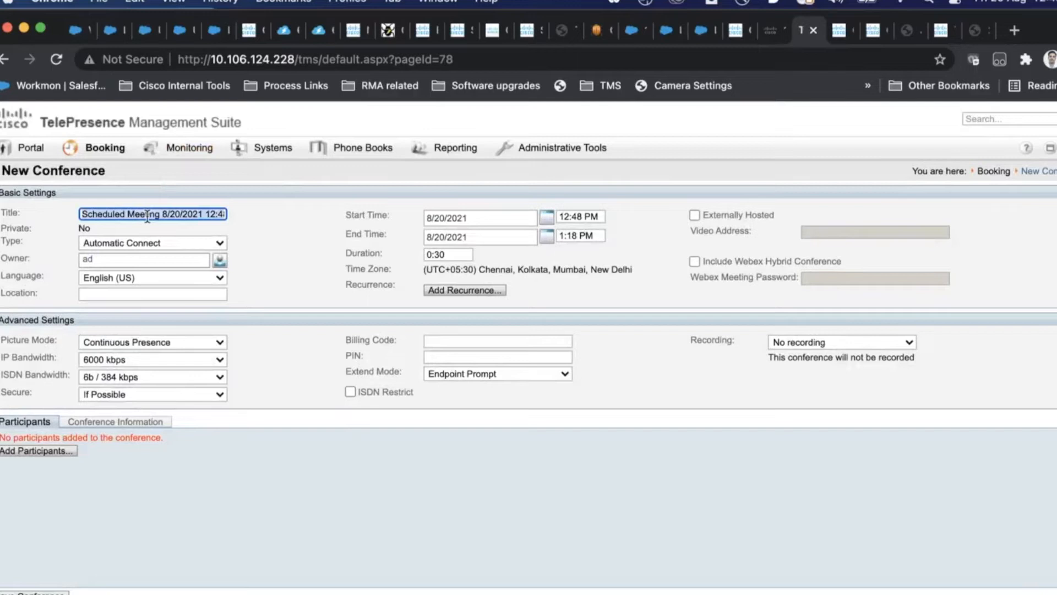
{"action": "mouse_move", "coordinate": [112, 146]}
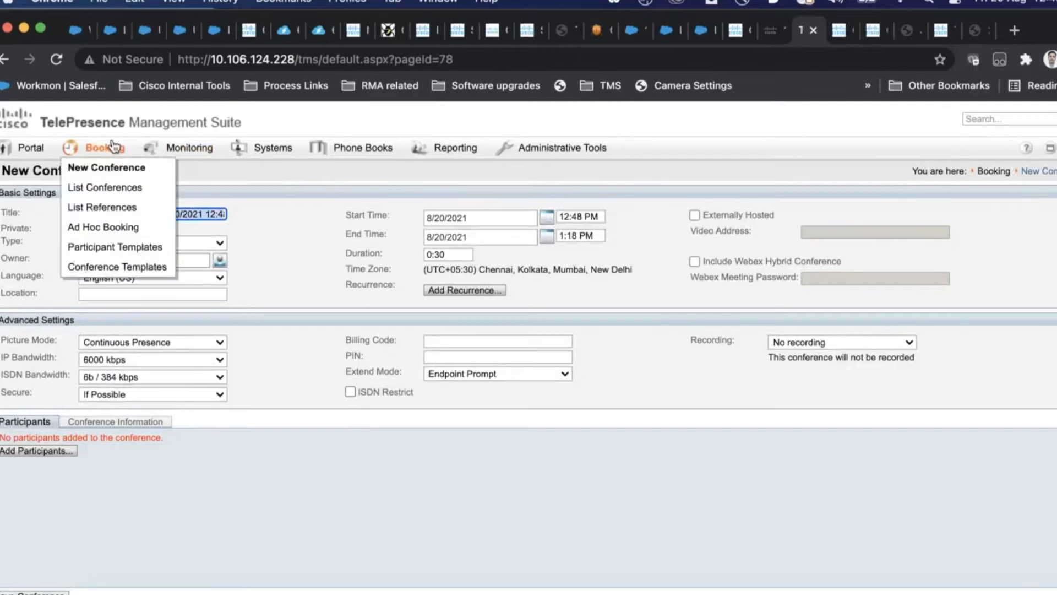
{"action": "left_click", "coordinate": [124, 175]}
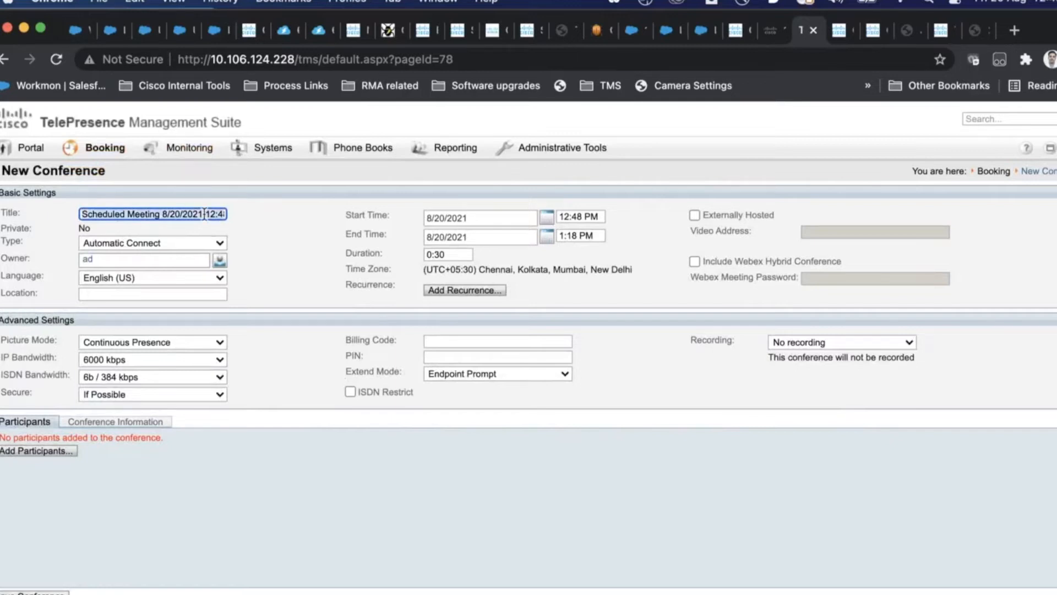
{"action": "type", "text": "test"}
{"action": "key", "text": "Tab"}
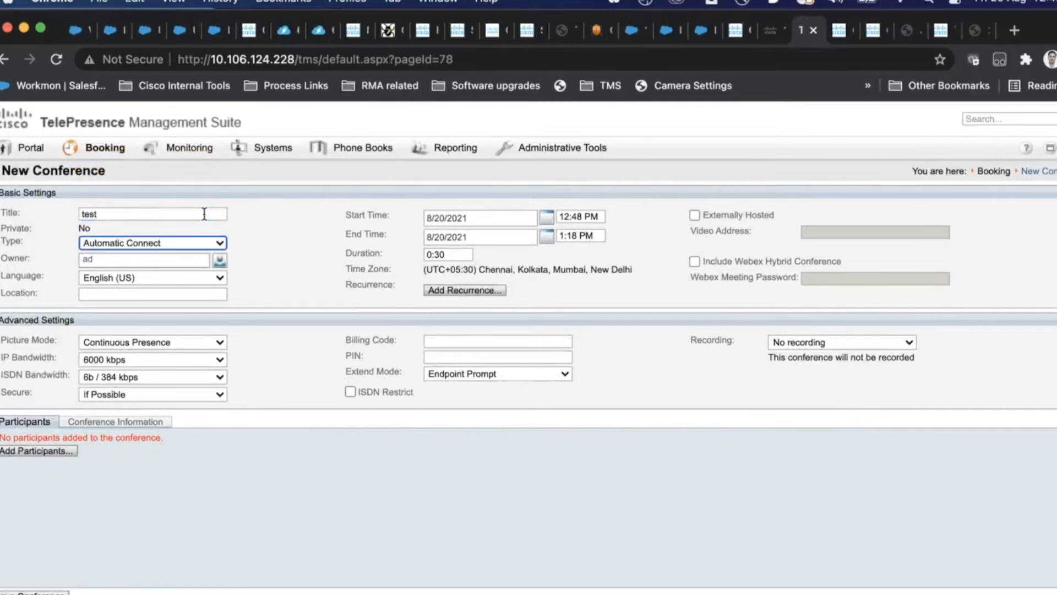
Step: Try the conference type options and settle on Manual Connect
{"action": "left_click", "coordinate": [170, 243]}
{"action": "left_click", "coordinate": [189, 259]}
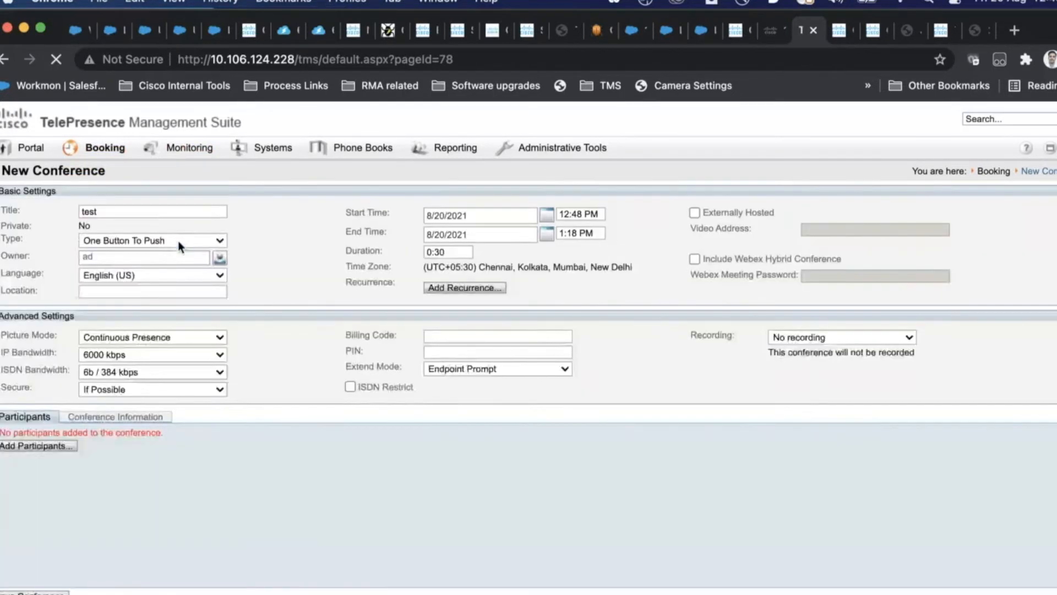
{"action": "left_click", "coordinate": [177, 241]}
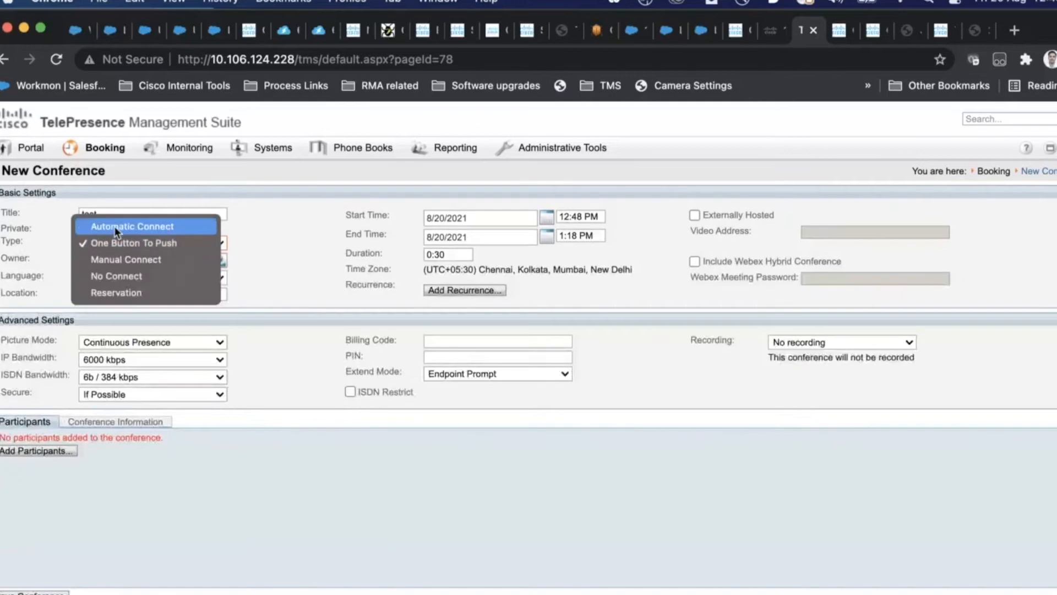
{"action": "left_click", "coordinate": [115, 226]}
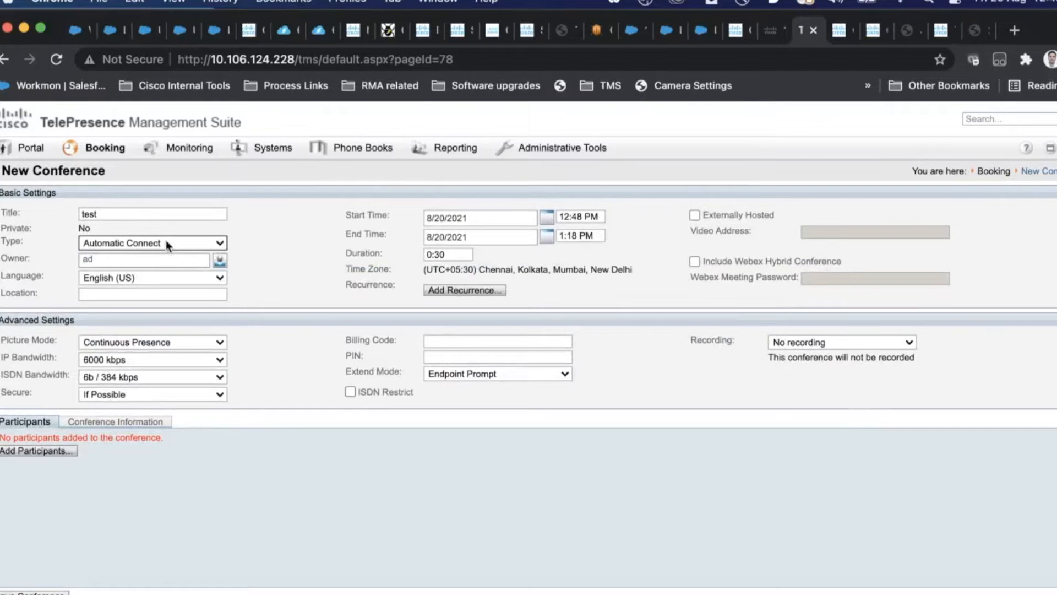
{"action": "left_click", "coordinate": [167, 244]}
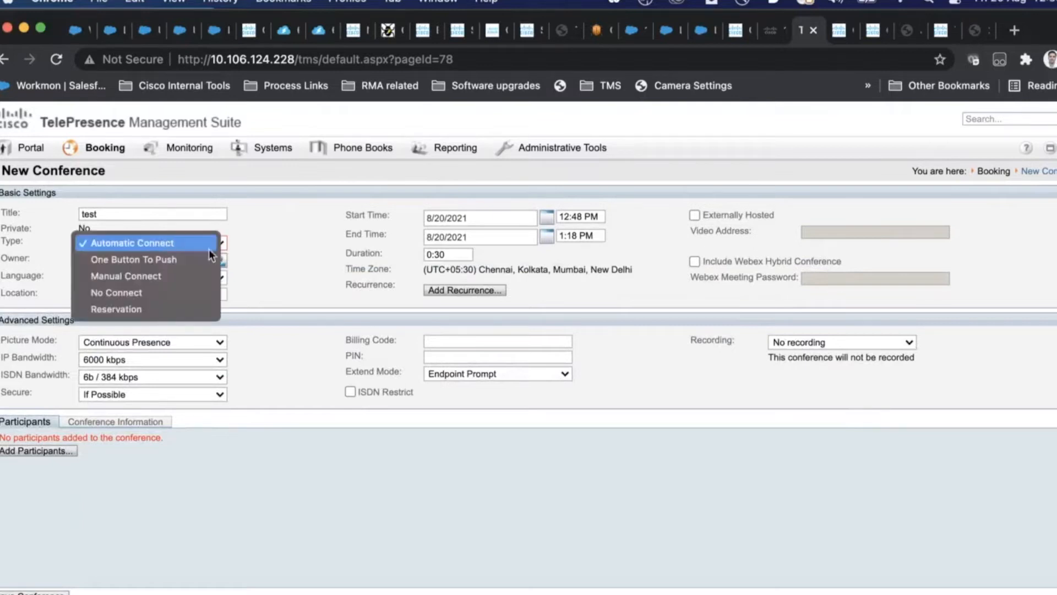
{"action": "left_click", "coordinate": [178, 256]}
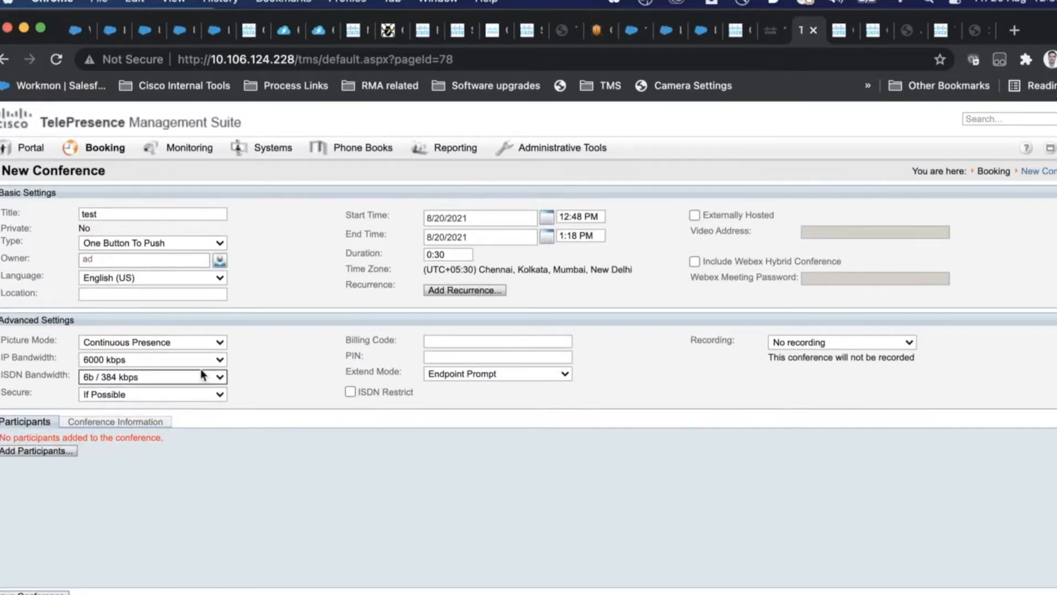
{"action": "left_click", "coordinate": [176, 242]}
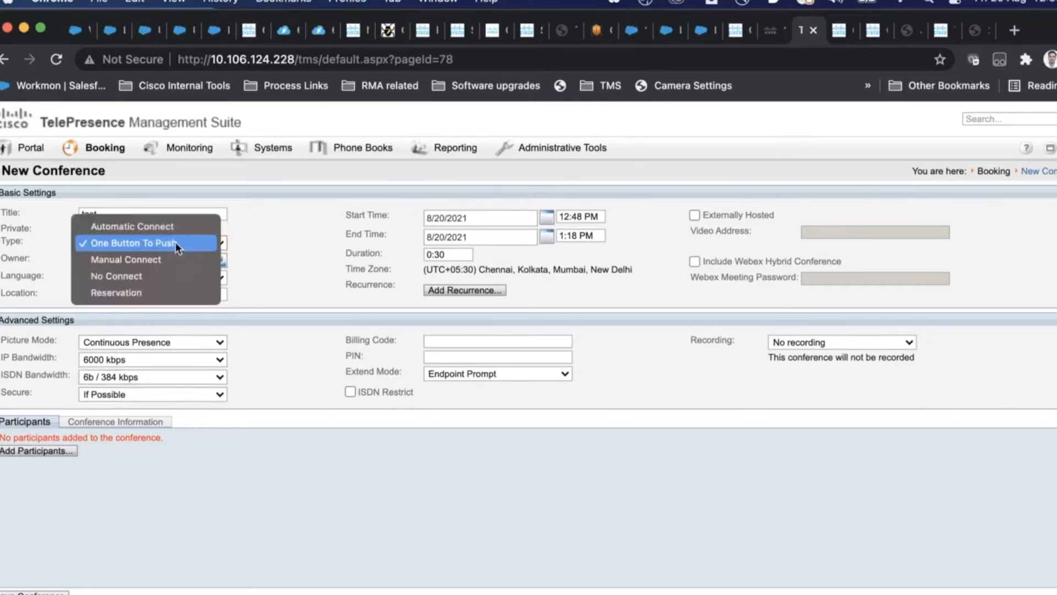
{"action": "left_click", "coordinate": [175, 258]}
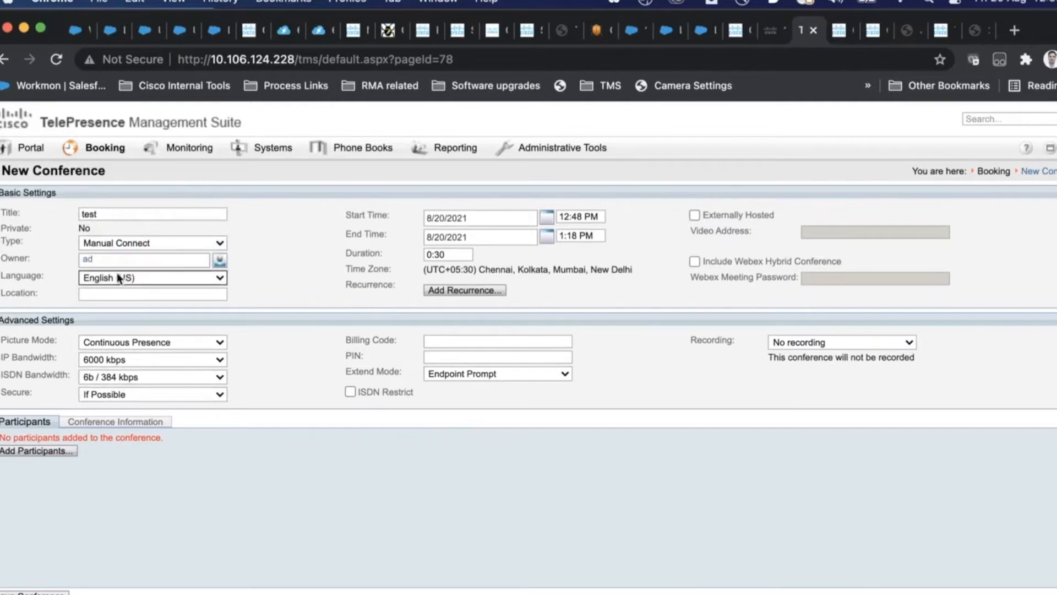
{"action": "left_click", "coordinate": [120, 246]}
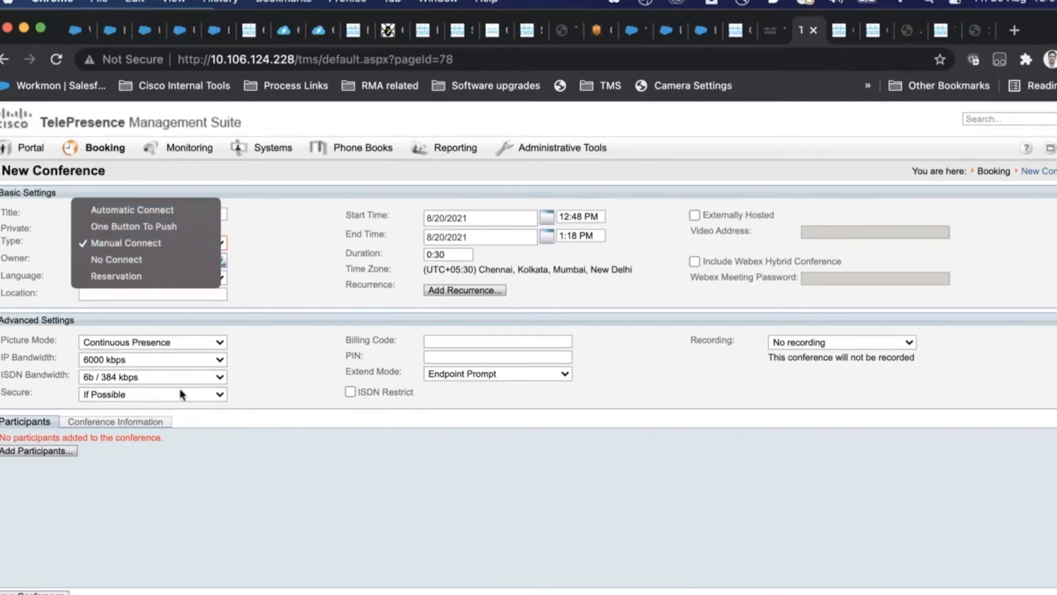
{"action": "left_click", "coordinate": [173, 475]}
Step: Leave the end date unchanged and tick Externally Hosted for the conference
{"action": "left_click", "coordinate": [547, 235]}
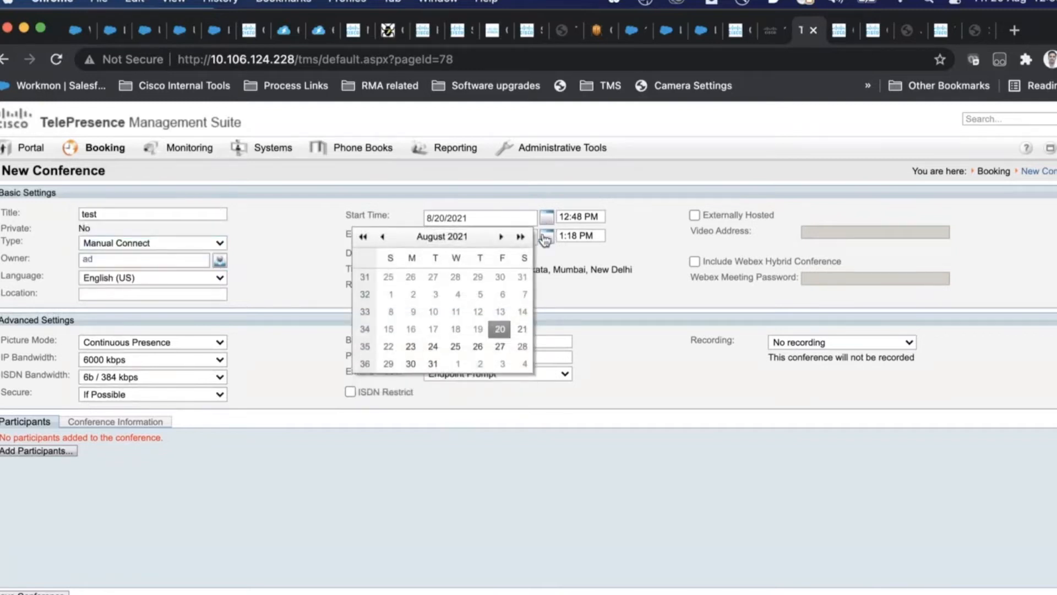
{"action": "left_click", "coordinate": [499, 330]}
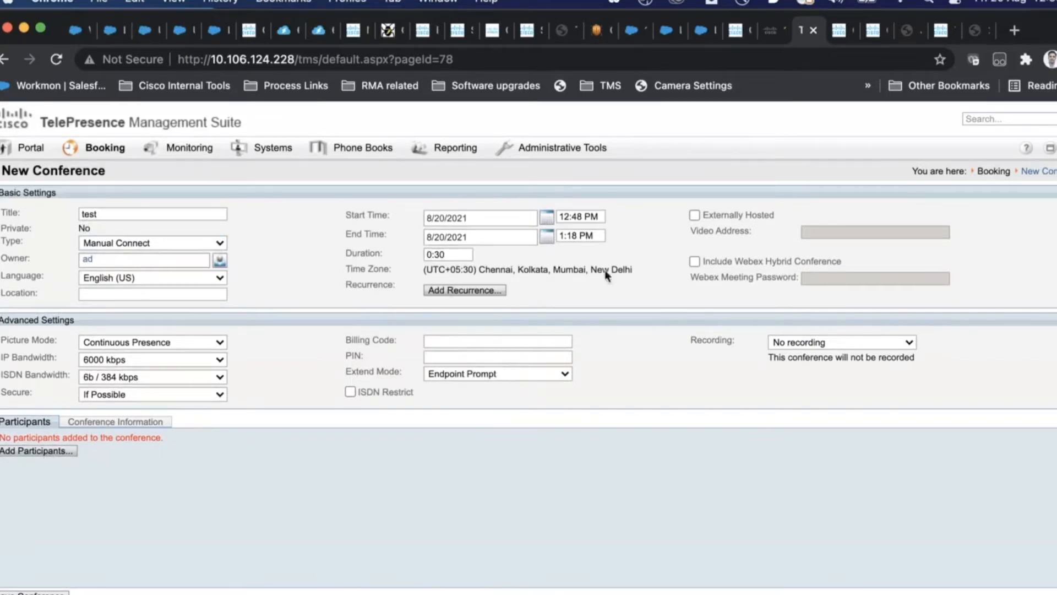
{"action": "left_click_drag", "start_coordinate": [774, 215], "coordinate": [707, 213]}
{"action": "left_click", "coordinate": [707, 213]}
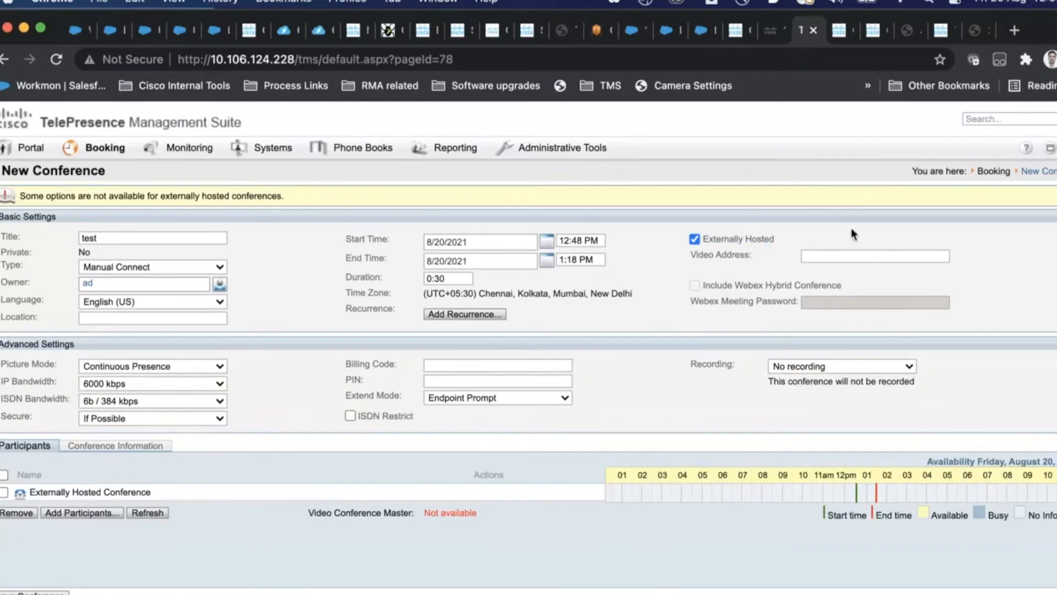
{"action": "left_click", "coordinate": [830, 255]}
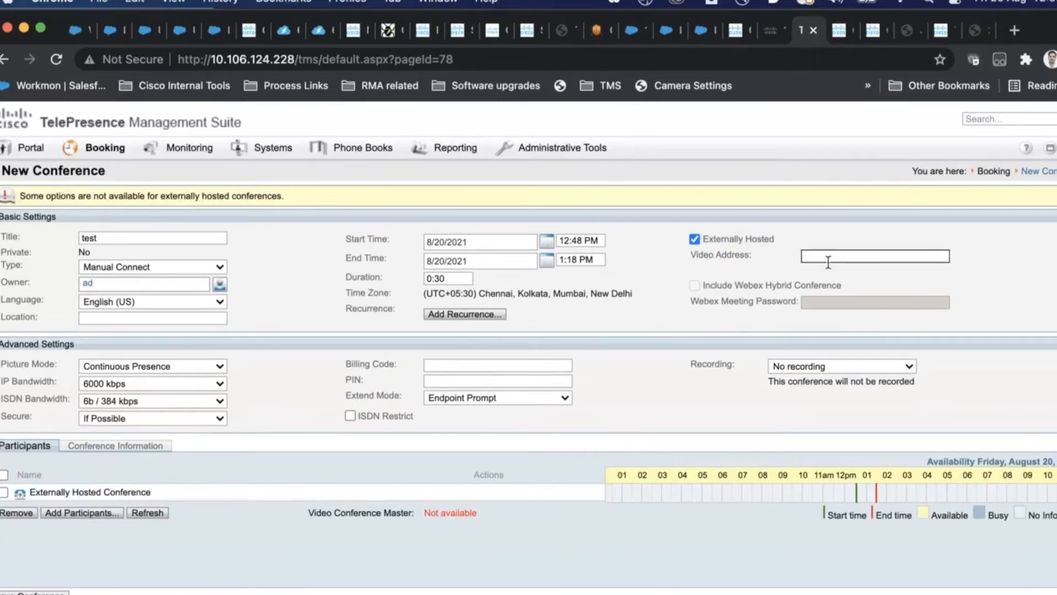
{"action": "left_click", "coordinate": [861, 251]}
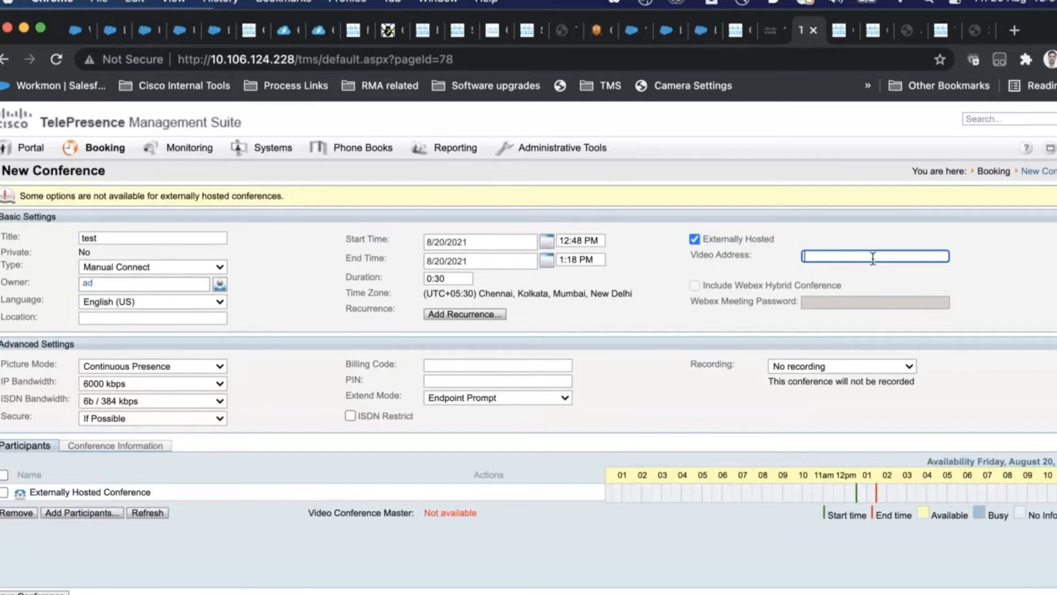
{"action": "key", "text": "Tab"}
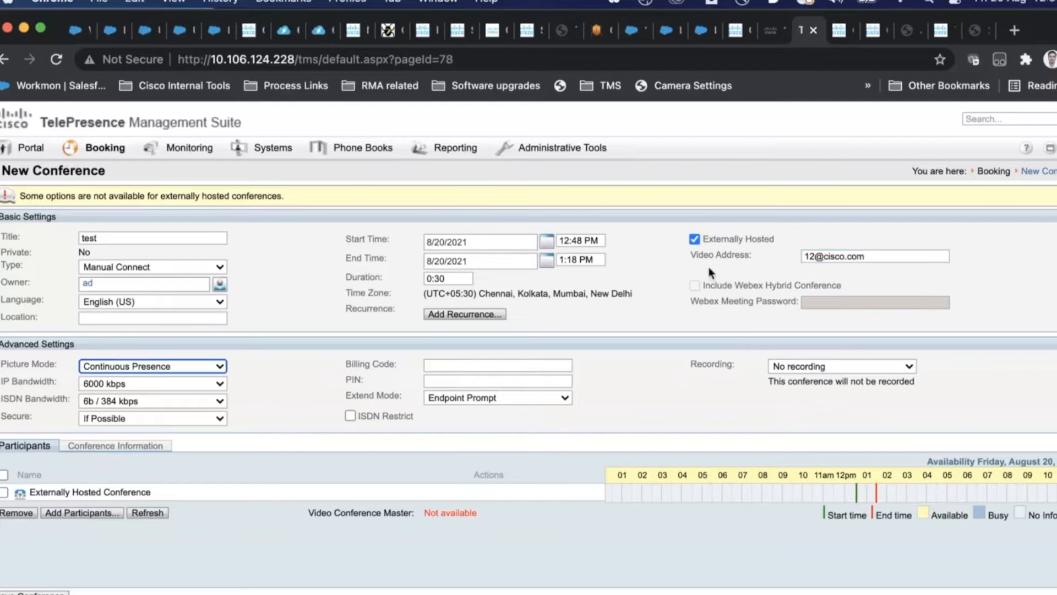
Step: Recheck the video address, then tick Include Webex Hybrid Conference instead of Externally Hosted
{"action": "left_click", "coordinate": [887, 260]}
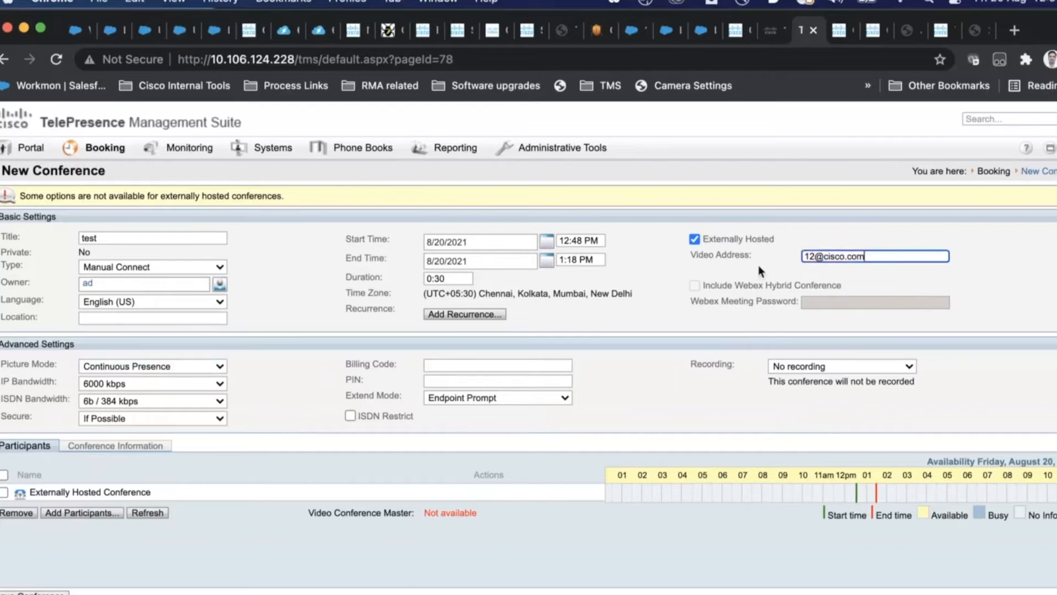
{"action": "left_click_drag", "start_coordinate": [867, 258], "coordinate": [805, 253]}
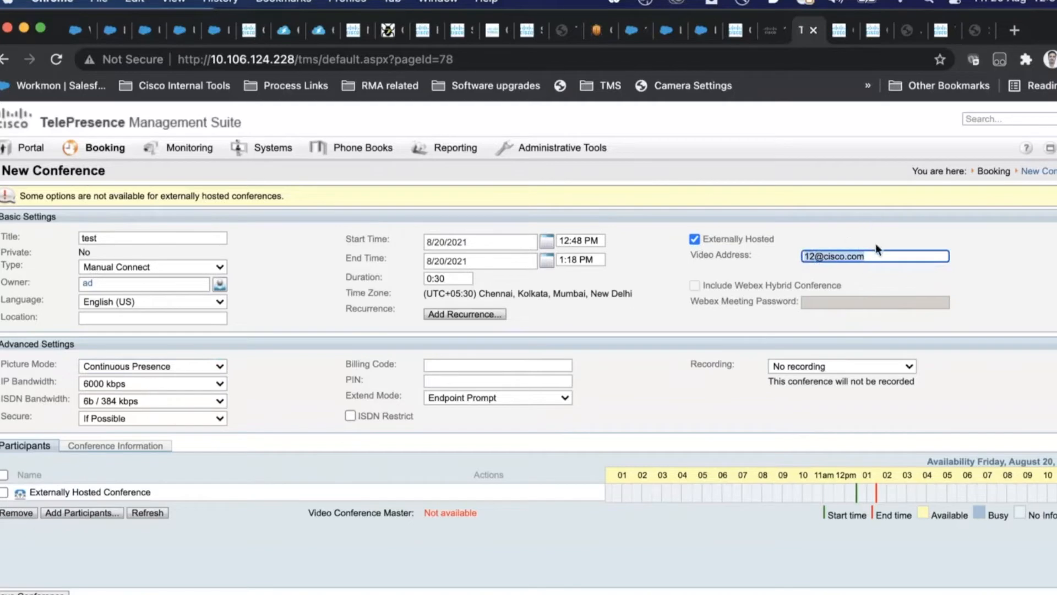
{"action": "left_click_drag", "start_coordinate": [875, 257], "coordinate": [796, 257]}
{"action": "left_click", "coordinate": [868, 256]}
{"action": "key", "text": "super+a"}
{"action": "left_click", "coordinate": [694, 241]}
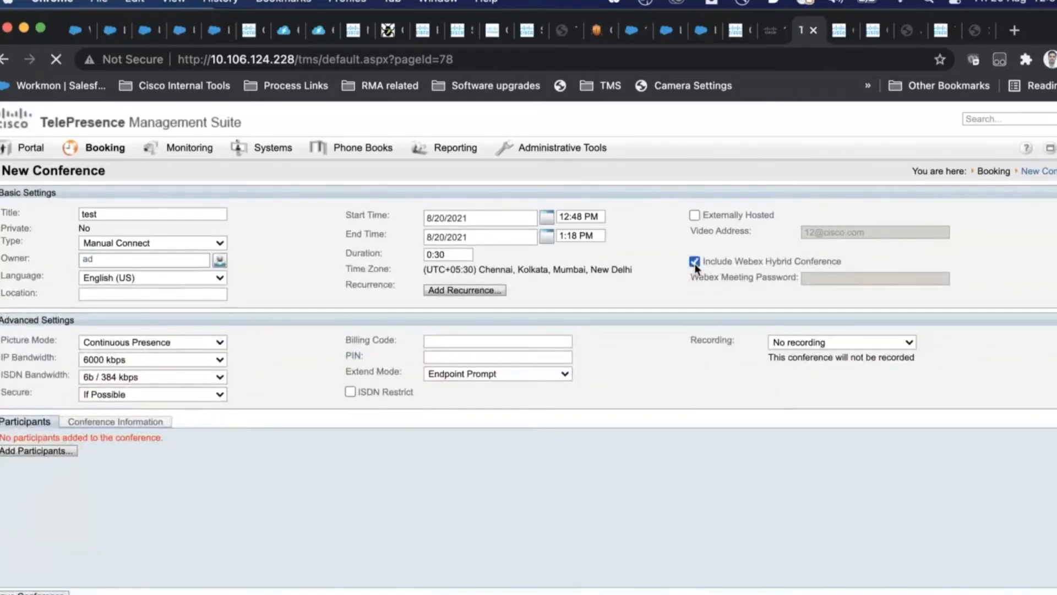
Step: Enter a Webex meeting password and open the owner's Edit Personal Information window
{"action": "left_click_drag", "start_coordinate": [119, 468], "coordinate": [31, 465]}
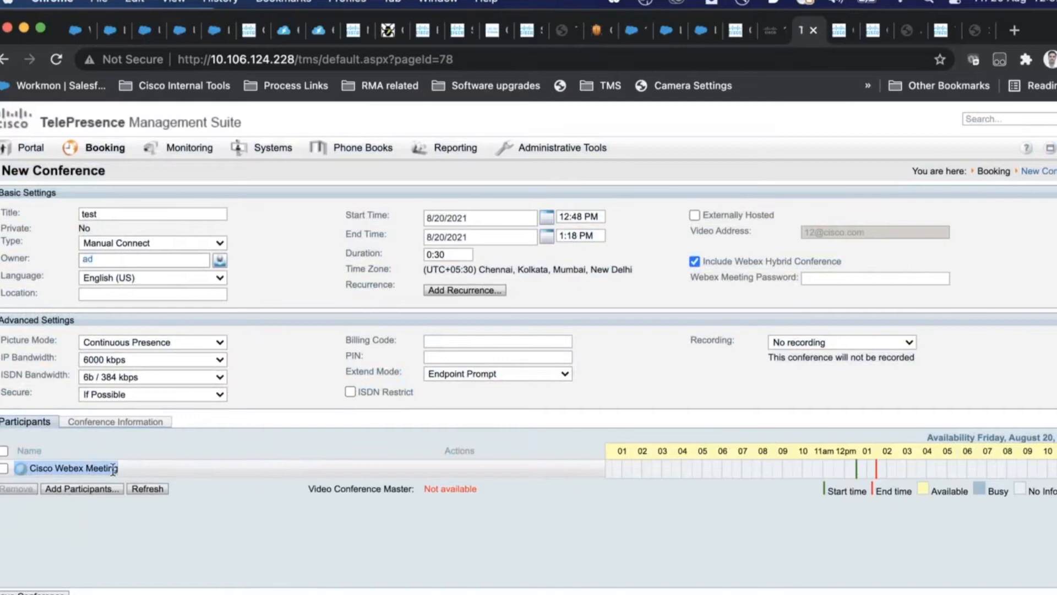
{"action": "left_click", "coordinate": [808, 277]}
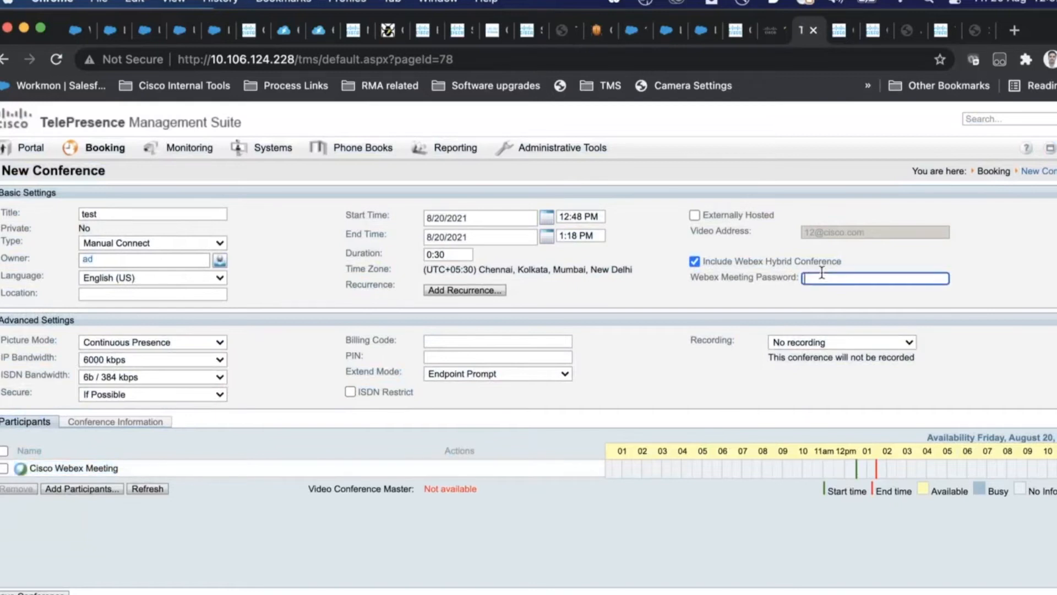
{"action": "type", "text": "12345"}
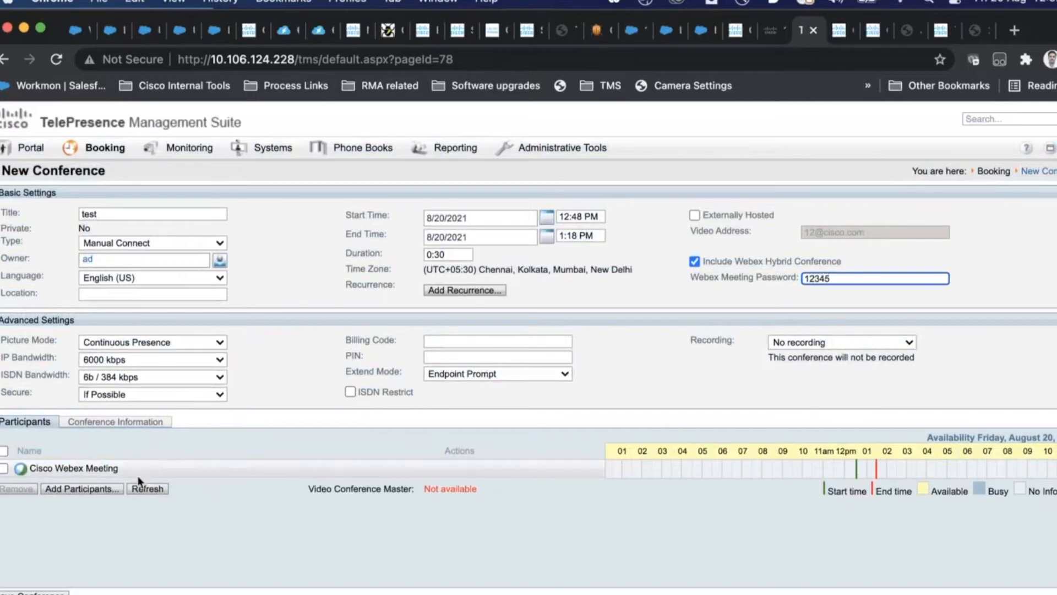
{"action": "left_click", "coordinate": [82, 488]}
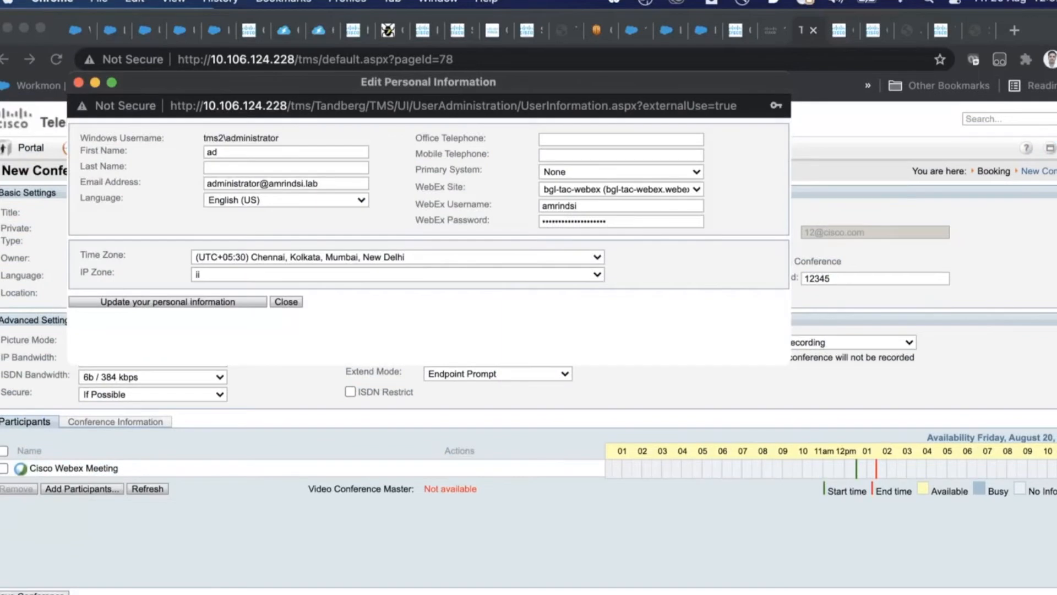
Step: Keep bgl-tac-webex as the Webex site and check the Webex username and password fields
{"action": "left_click", "coordinate": [587, 191]}
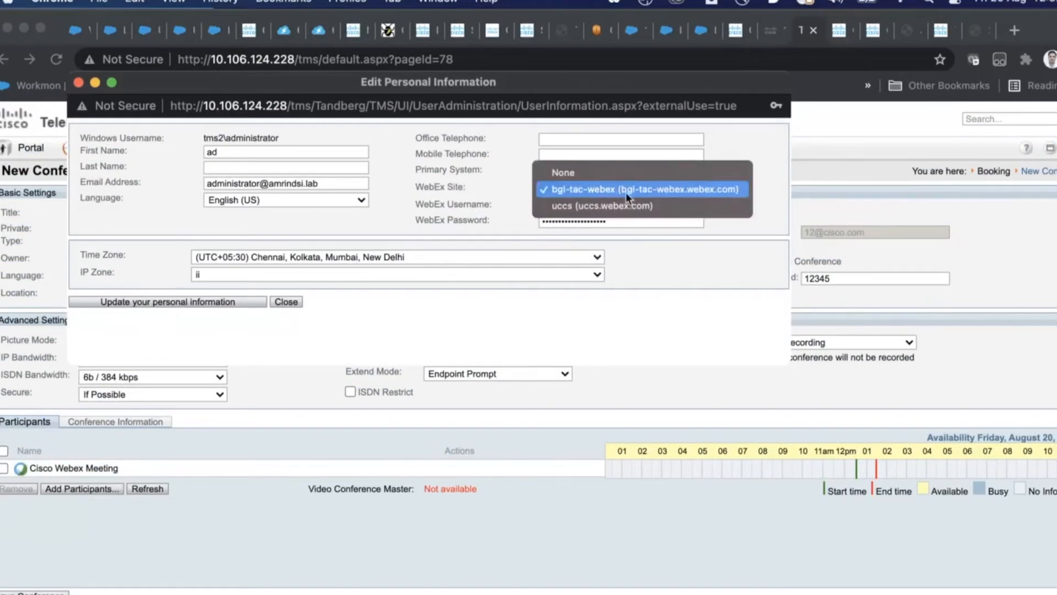
{"action": "left_click", "coordinate": [676, 63]}
{"action": "left_click_drag", "start_coordinate": [597, 82], "coordinate": [619, 254]}
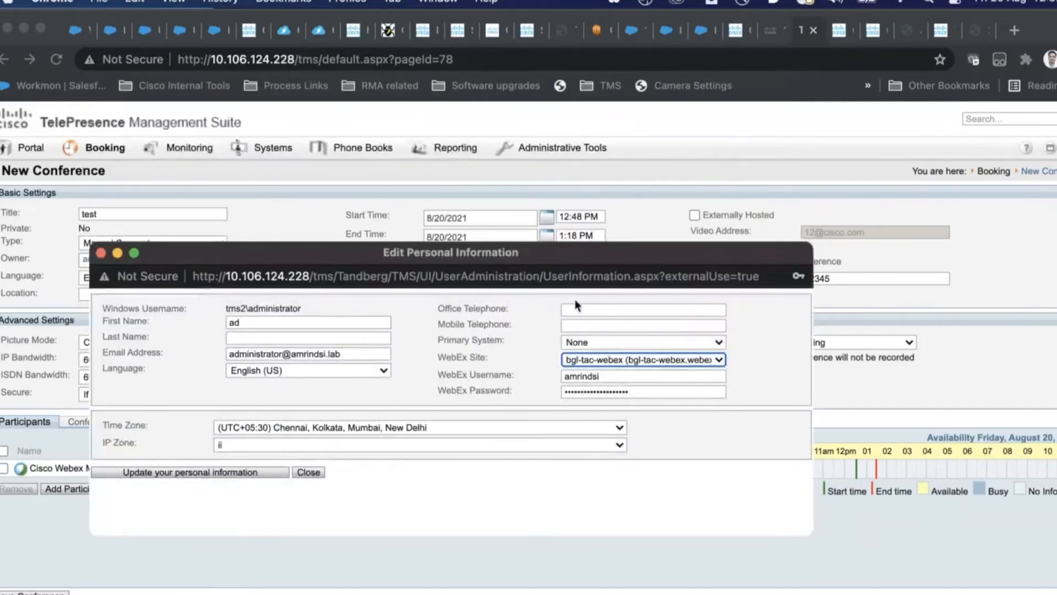
{"action": "left_click", "coordinate": [623, 362]}
{"action": "key", "text": "Return"}
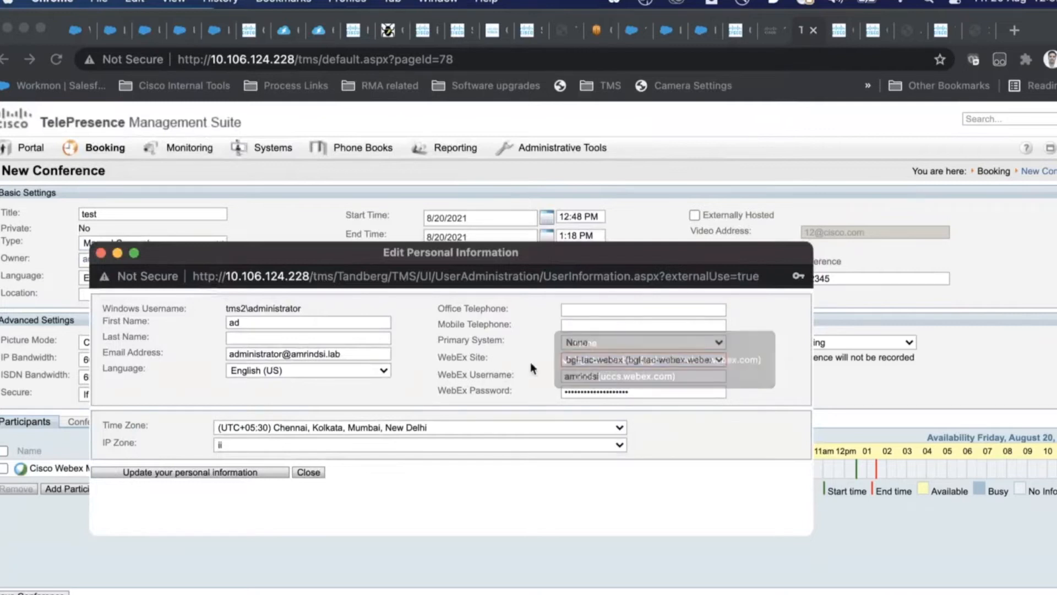
{"action": "key", "text": "Tab"}
{"action": "key", "text": "Tab"}
{"action": "key", "text": "shift+Tab"}
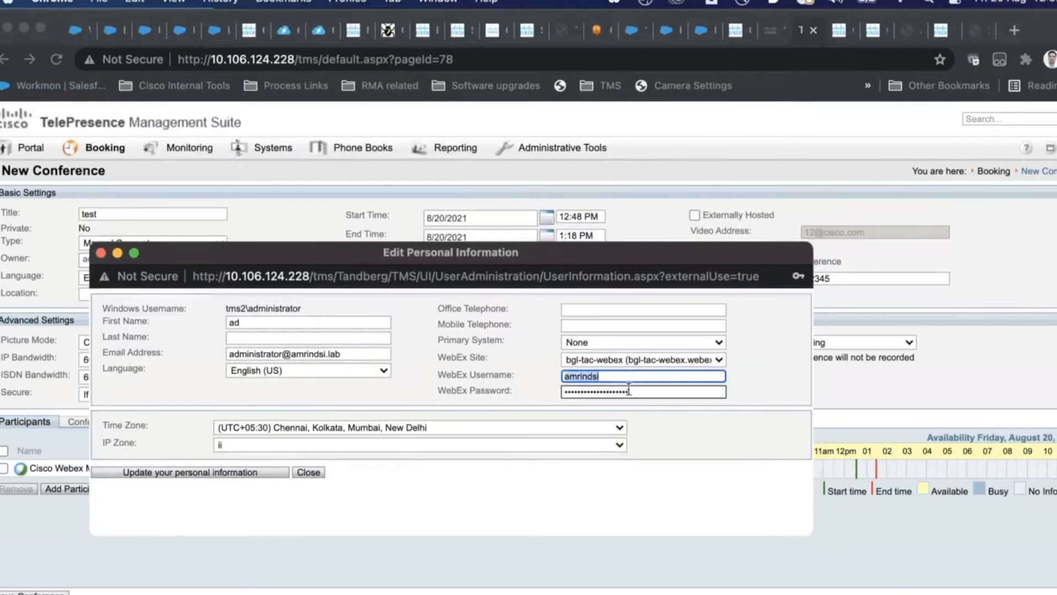
{"action": "left_click_drag", "start_coordinate": [638, 392], "coordinate": [500, 385]}
{"action": "left_click", "coordinate": [1023, 31]}
Step: Load cisco.webex.com in a new tab, view its account menu, and return to TMS
{"action": "left_click", "coordinate": [1023, 34]}
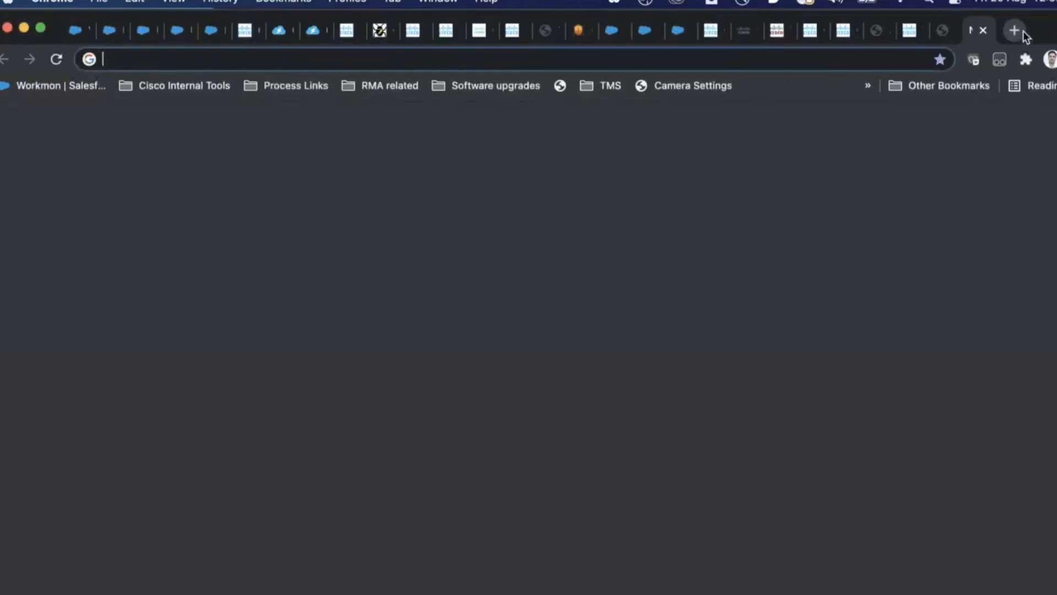
{"action": "type", "text": "cisco"}
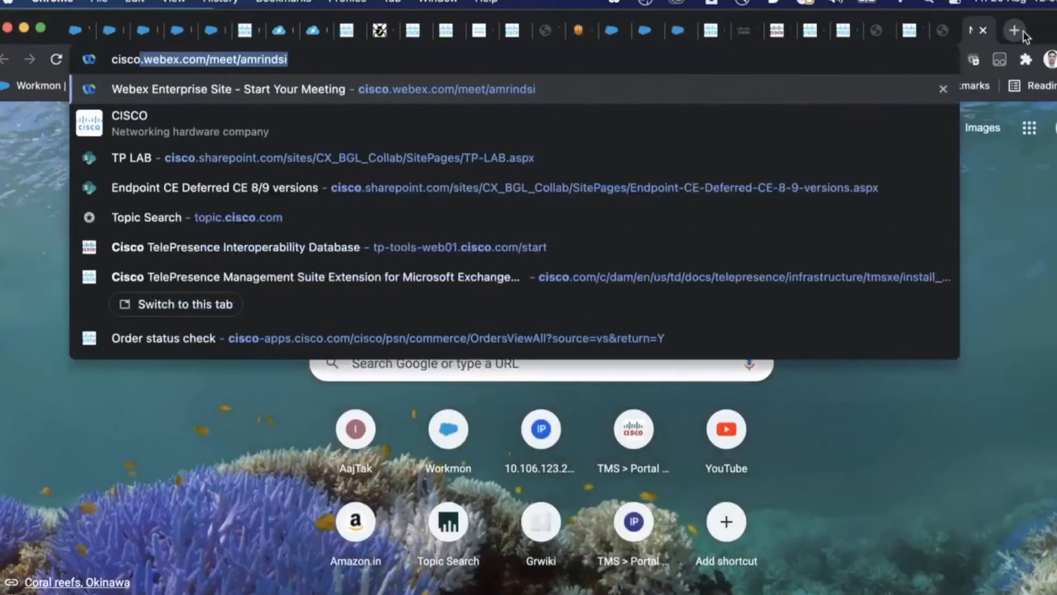
{"action": "key", "text": "Right"}
{"action": "key", "text": "BackSpace"}
{"action": "key", "text": "BackSpace"}
{"action": "key", "text": "BackSpace"}
{"action": "key", "text": "BackSpace"}
{"action": "key", "text": "BackSpace"}
{"action": "key", "text": "BackSpace"}
{"action": "key", "text": "BackSpace"}
{"action": "key", "text": "BackSpace"}
{"action": "key", "text": "BackSpace"}
{"action": "key", "text": "BackSpace"}
{"action": "key", "text": "BackSpace"}
{"action": "key", "text": "BackSpace"}
{"action": "key", "text": "BackSpace"}
{"action": "key", "text": "BackSpace"}
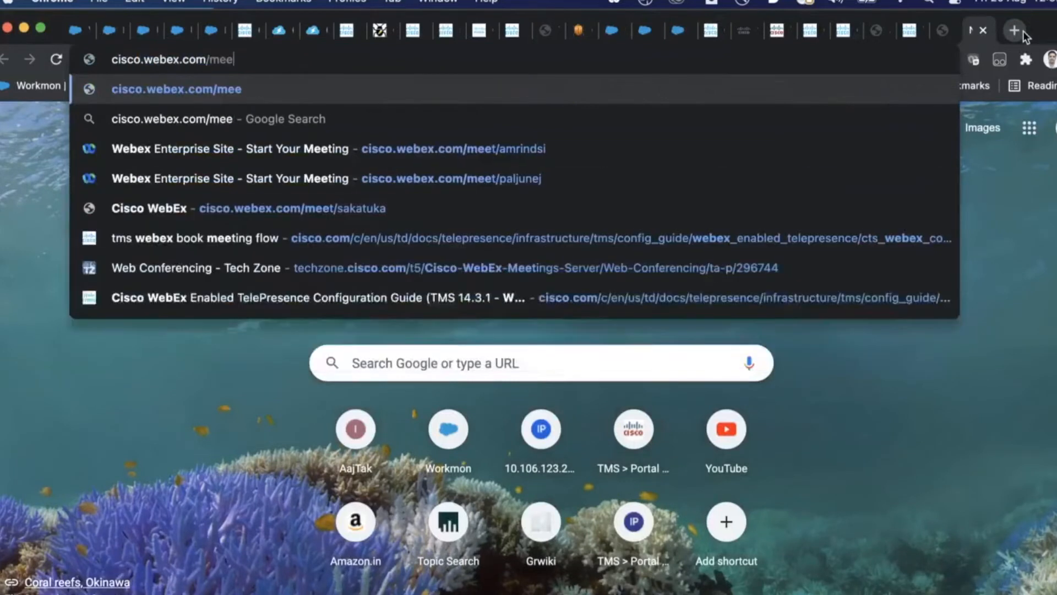
{"action": "key", "text": "Return"}
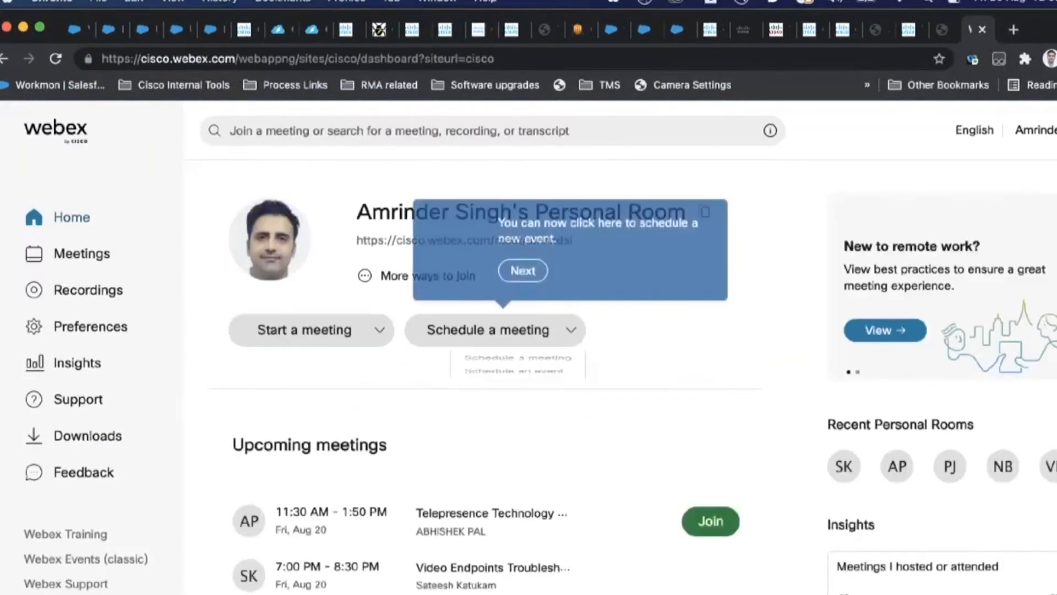
{"action": "left_click", "coordinate": [1035, 131]}
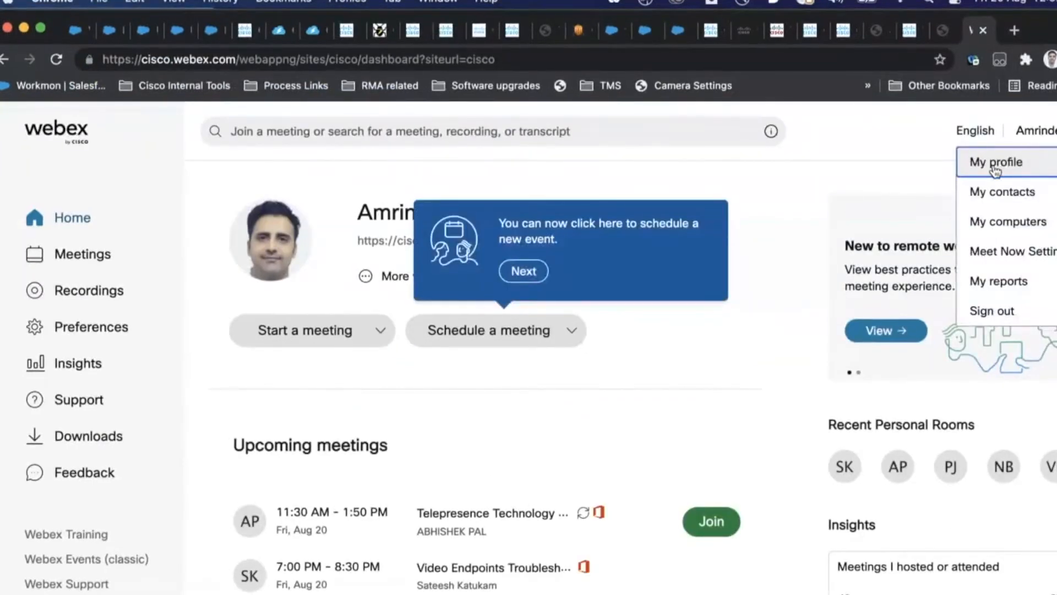
{"action": "left_click", "coordinate": [771, 31]}
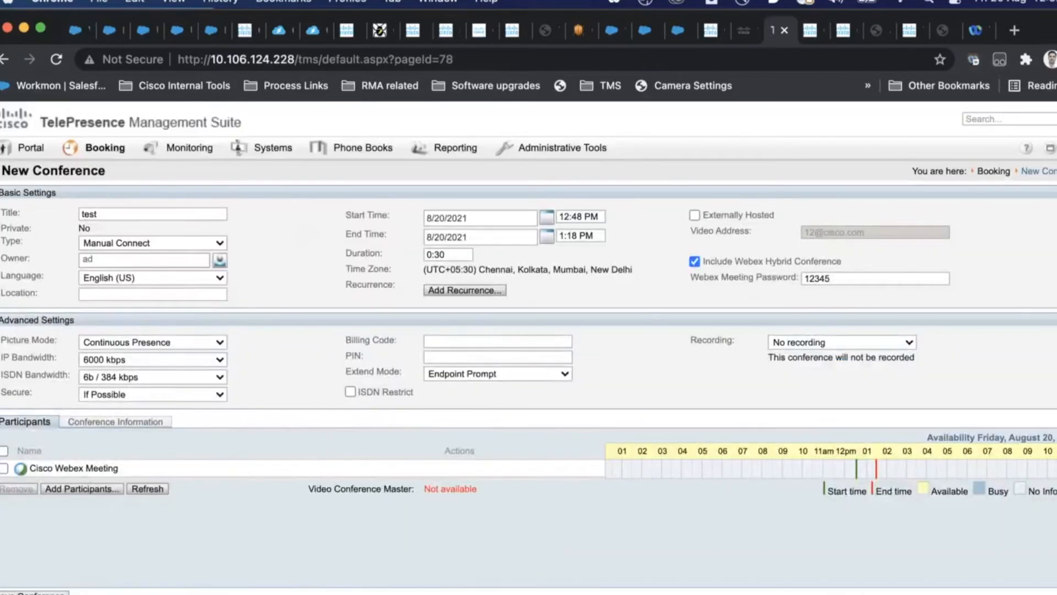
Step: Bring the personal information window forward and inspect its Webex username and password
{"action": "left_click", "coordinate": [220, 594]}
{"action": "left_click_drag", "start_coordinate": [602, 378], "coordinate": [520, 375]}
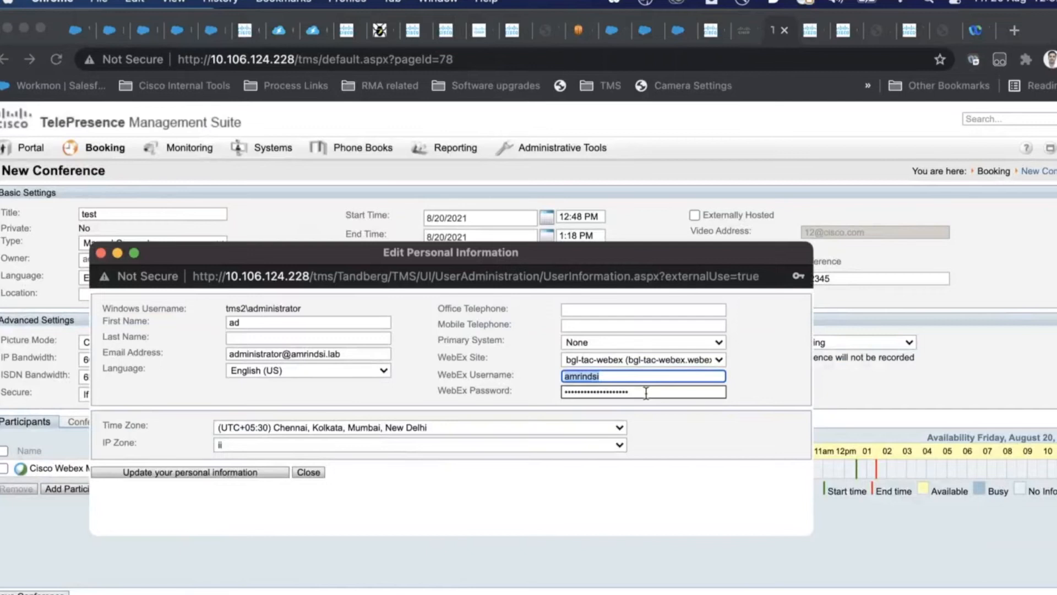
{"action": "left_click_drag", "start_coordinate": [646, 393], "coordinate": [513, 395]}
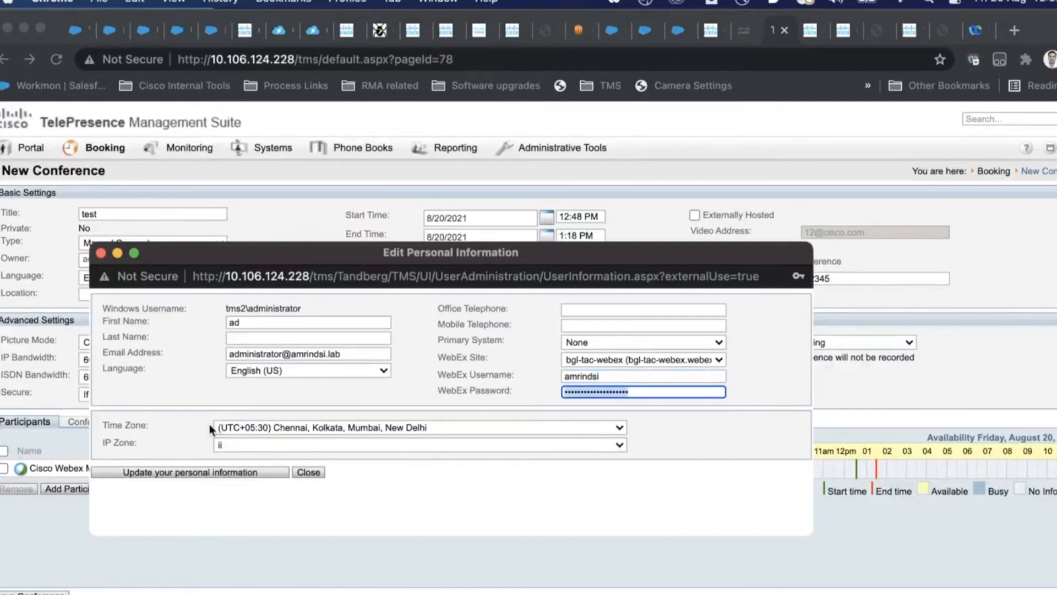
{"action": "left_click_drag", "start_coordinate": [236, 256], "coordinate": [423, 242]}
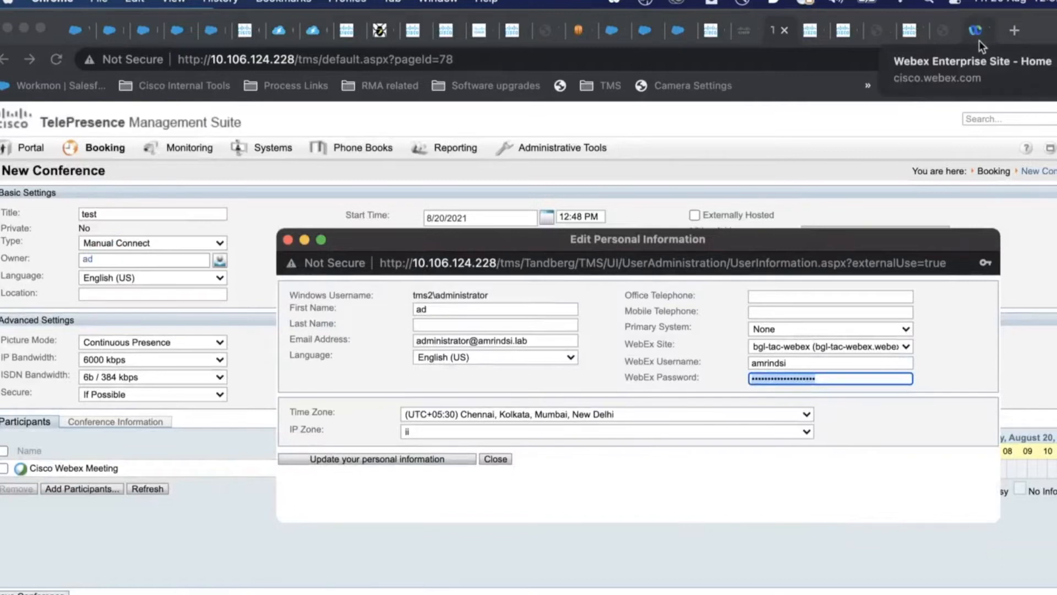
{"action": "left_click", "coordinate": [788, 369]}
{"action": "left_click", "coordinate": [795, 362]}
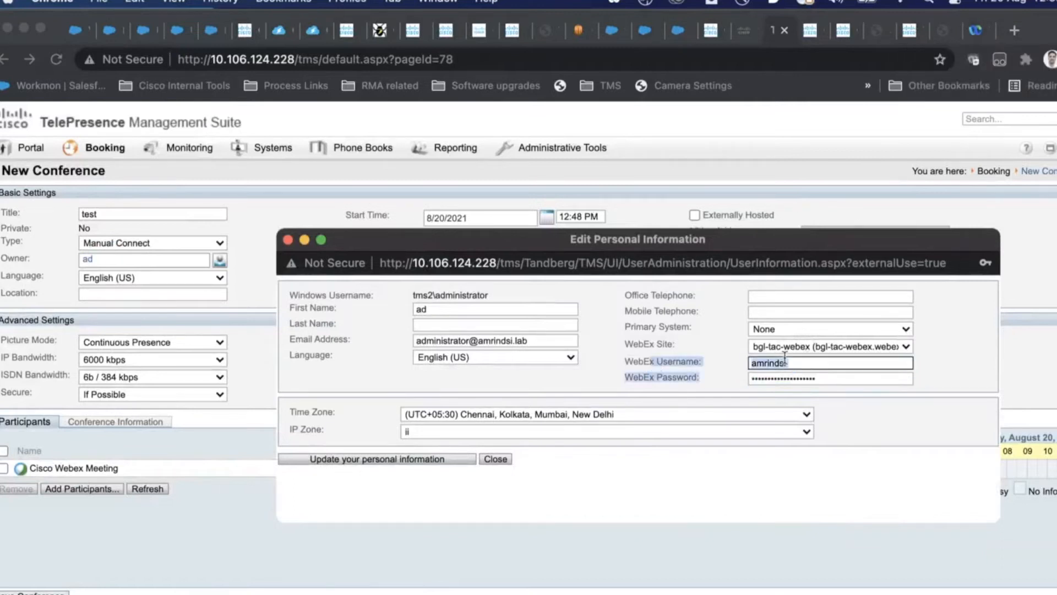
Step: Recheck the Webex site and credentials, then close the window without changes
{"action": "left_click", "coordinate": [814, 346]}
{"action": "left_click", "coordinate": [813, 345]}
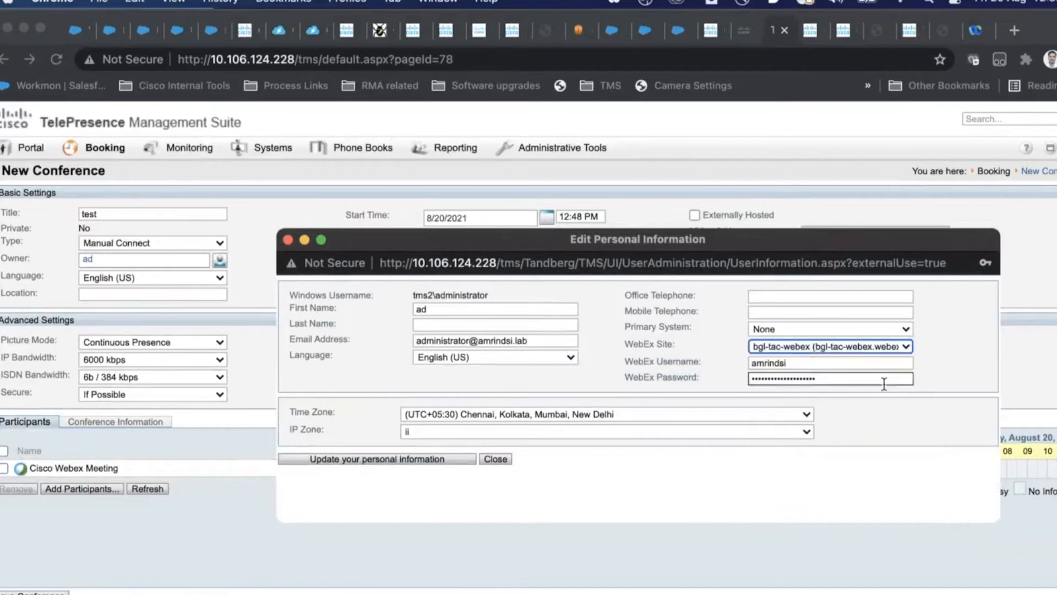
{"action": "left_click", "coordinate": [792, 363]}
{"action": "key", "text": "Tab"}
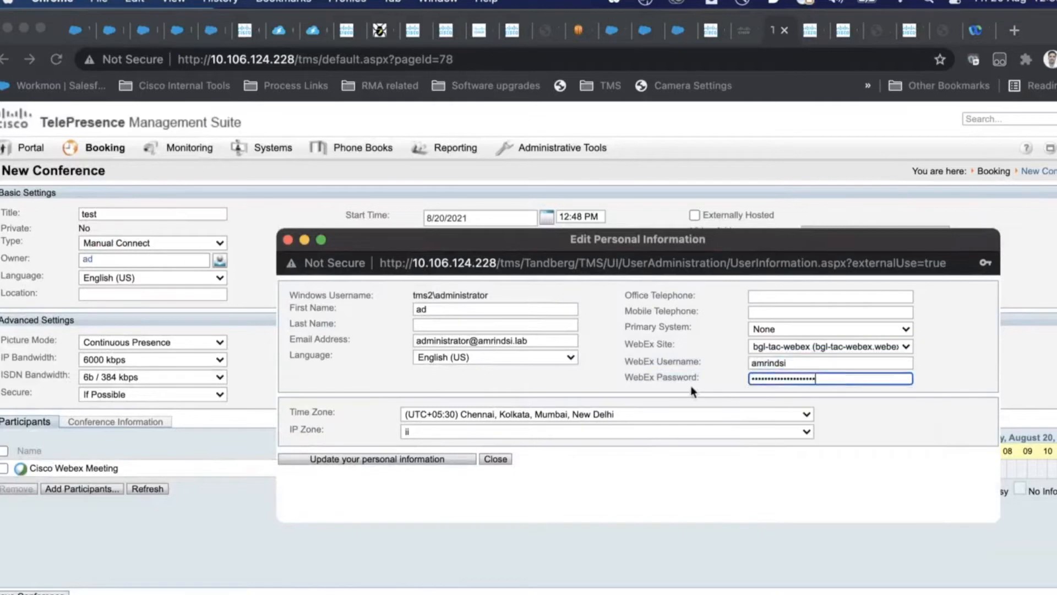
{"action": "left_click", "coordinate": [773, 365]}
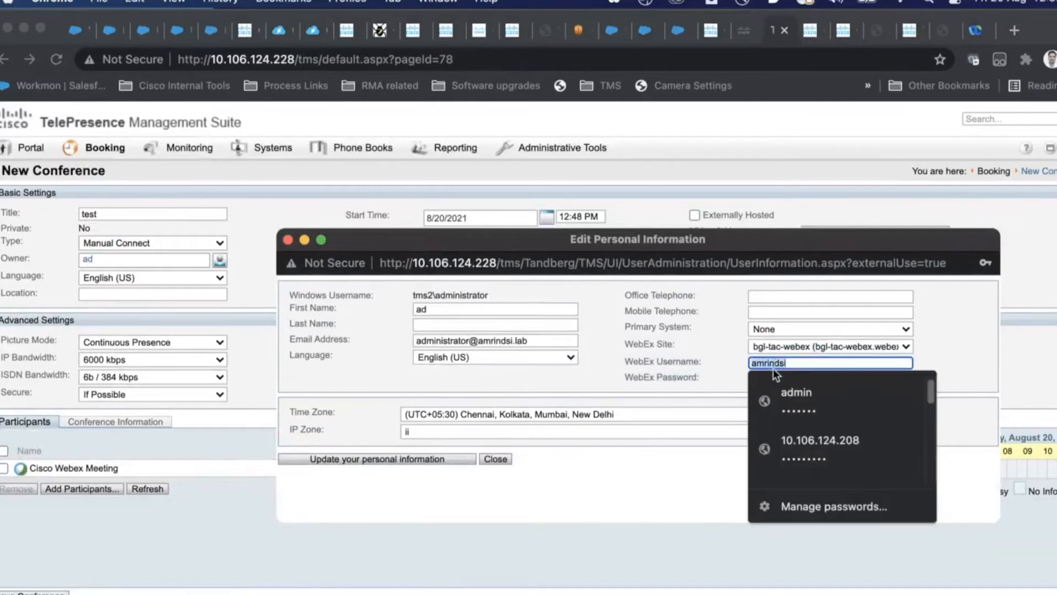
{"action": "left_click", "coordinate": [730, 374]}
{"action": "double_click", "coordinate": [758, 378]}
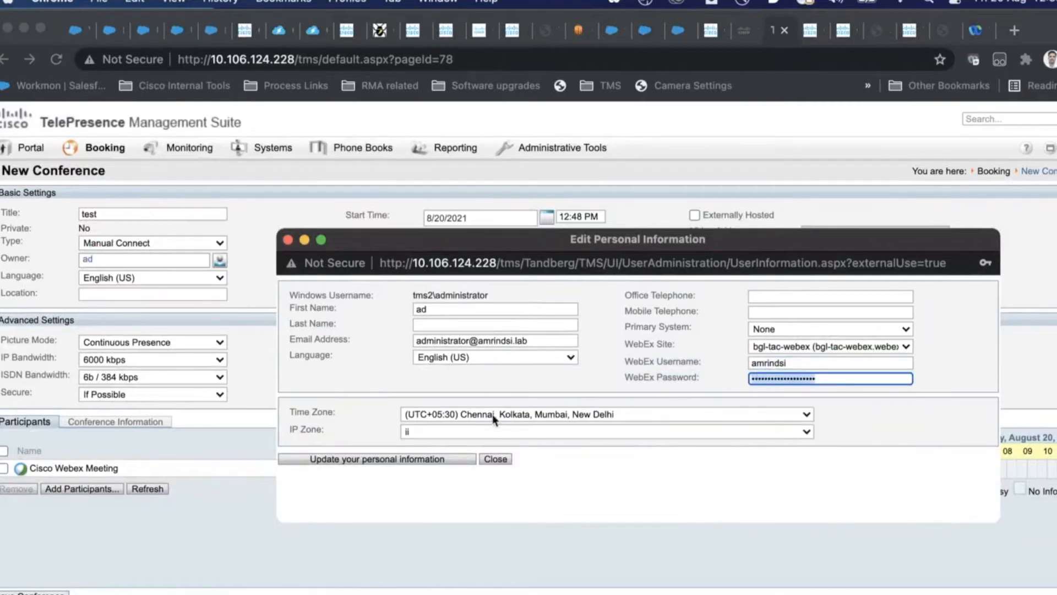
{"action": "left_click", "coordinate": [490, 460]}
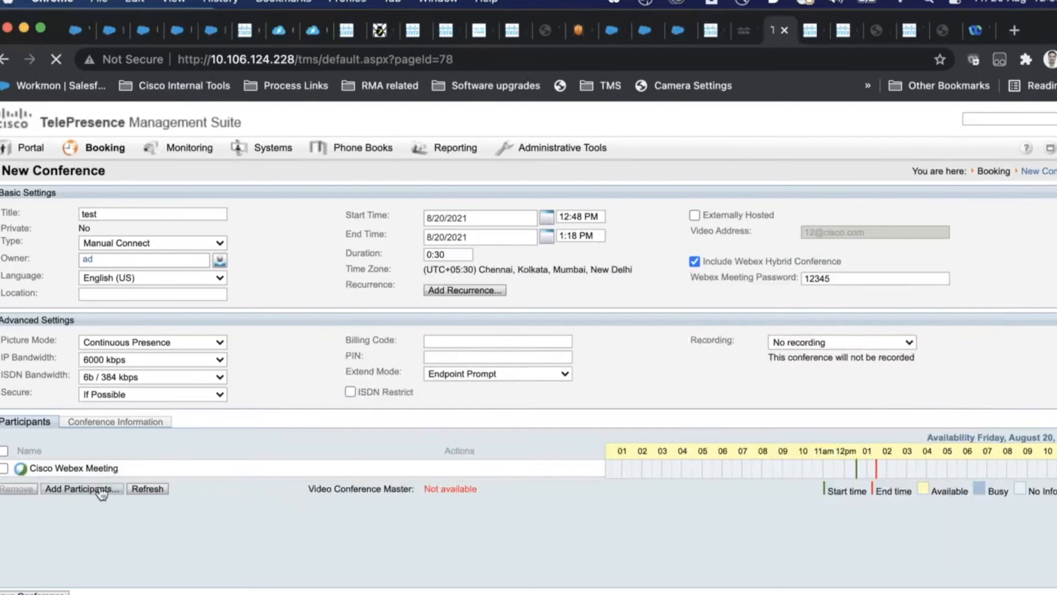
Step: Add the SX10 and zzzz endpoints as conference participants
{"action": "left_click", "coordinate": [99, 488]}
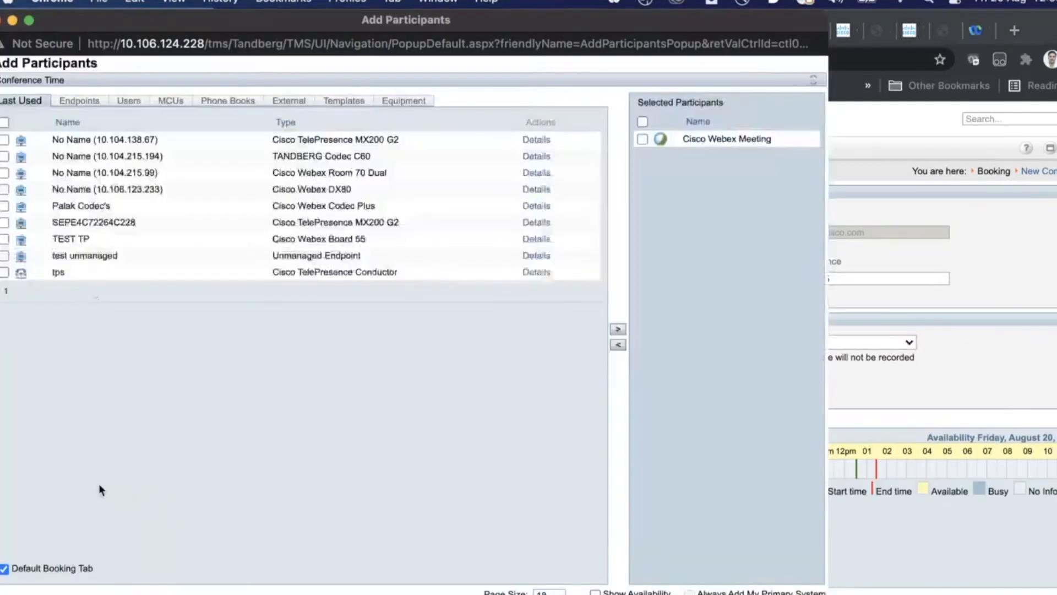
{"action": "left_click", "coordinate": [86, 105]}
{"action": "left_click_drag", "start_coordinate": [485, 429], "coordinate": [471, 430]}
{"action": "left_click", "coordinate": [5, 428]}
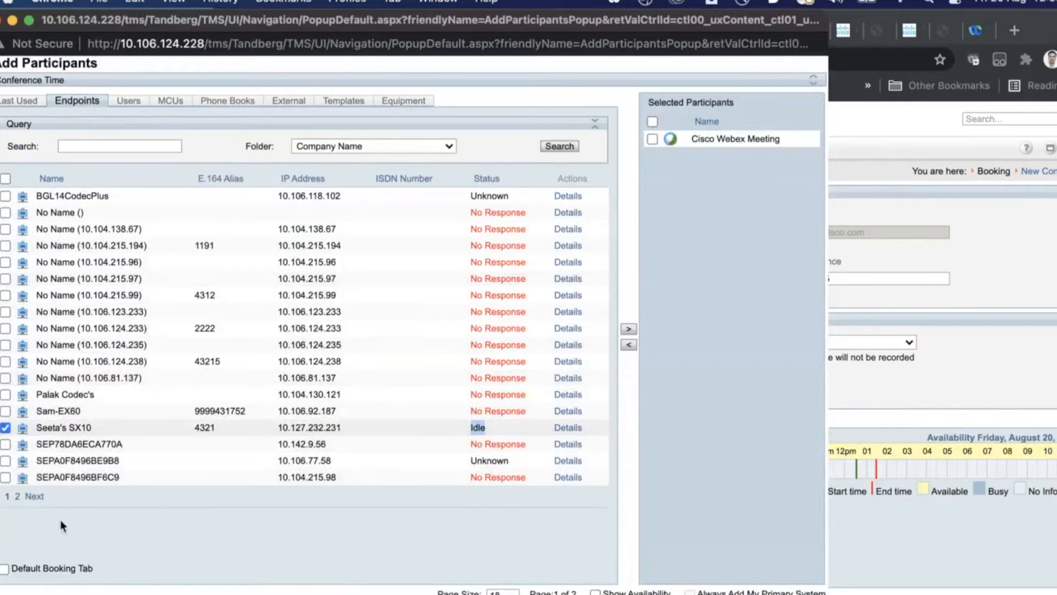
{"action": "left_click", "coordinate": [628, 331]}
{"action": "left_click", "coordinate": [34, 498]}
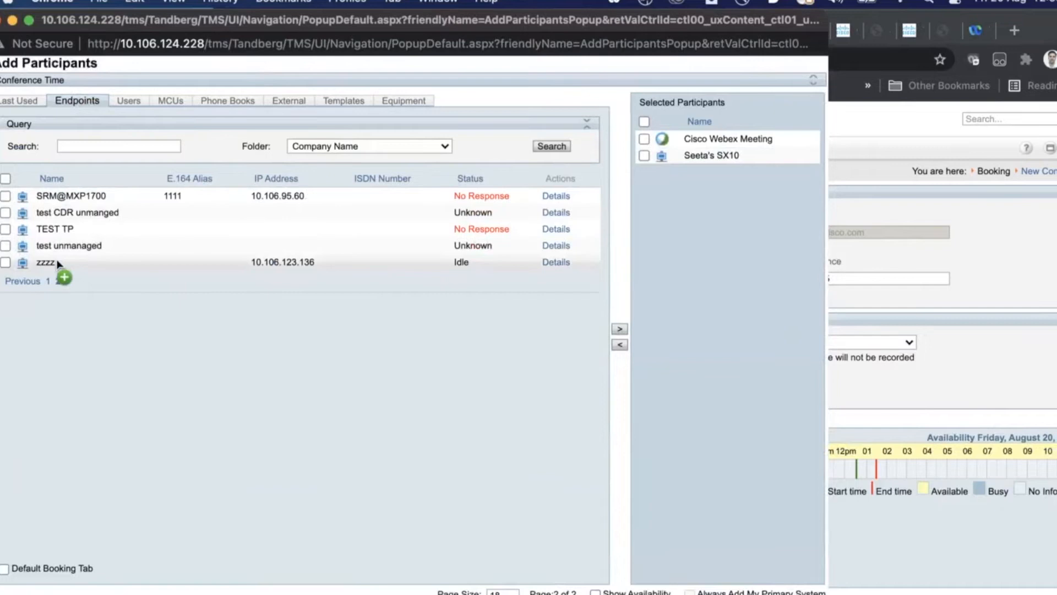
{"action": "double_click", "coordinate": [58, 263]}
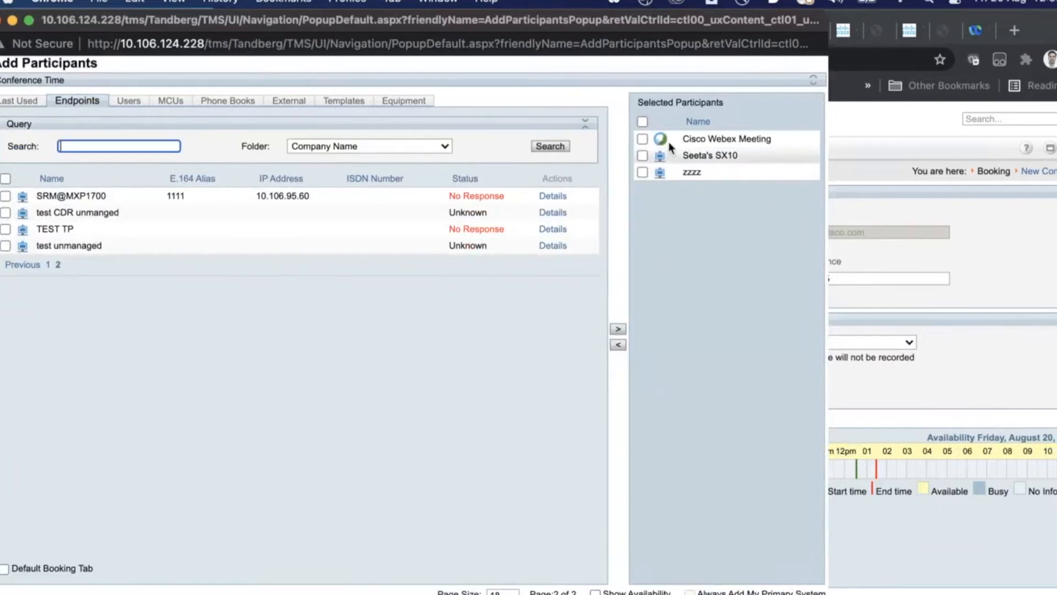
Step: Tick Cisco Webex Meeting, attempt Remove, and submit the participant picker
{"action": "left_click", "coordinate": [643, 139]}
{"action": "left_click", "coordinate": [619, 345]}
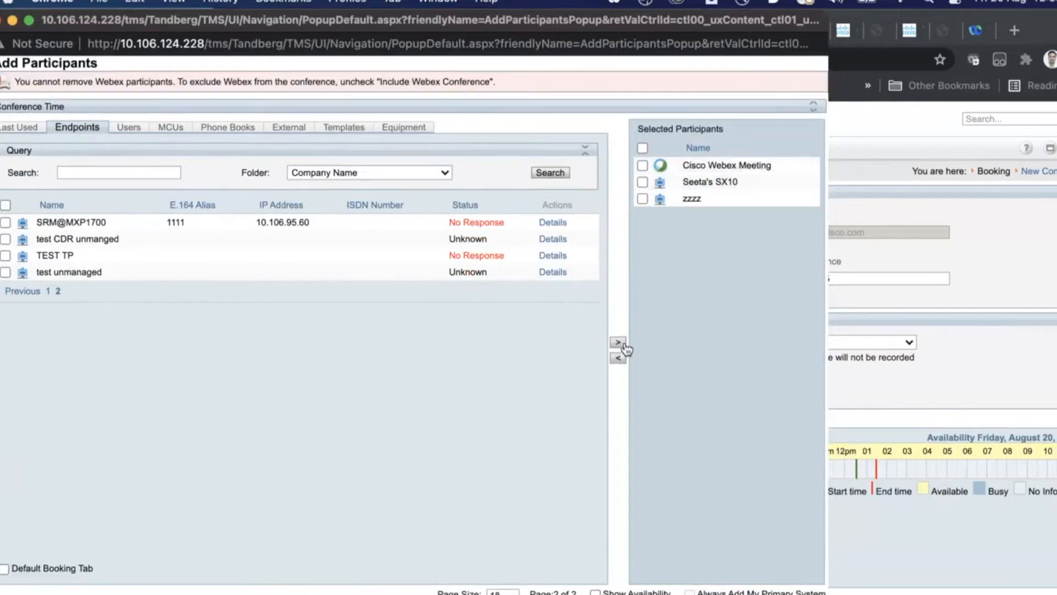
{"action": "left_click", "coordinate": [642, 165]}
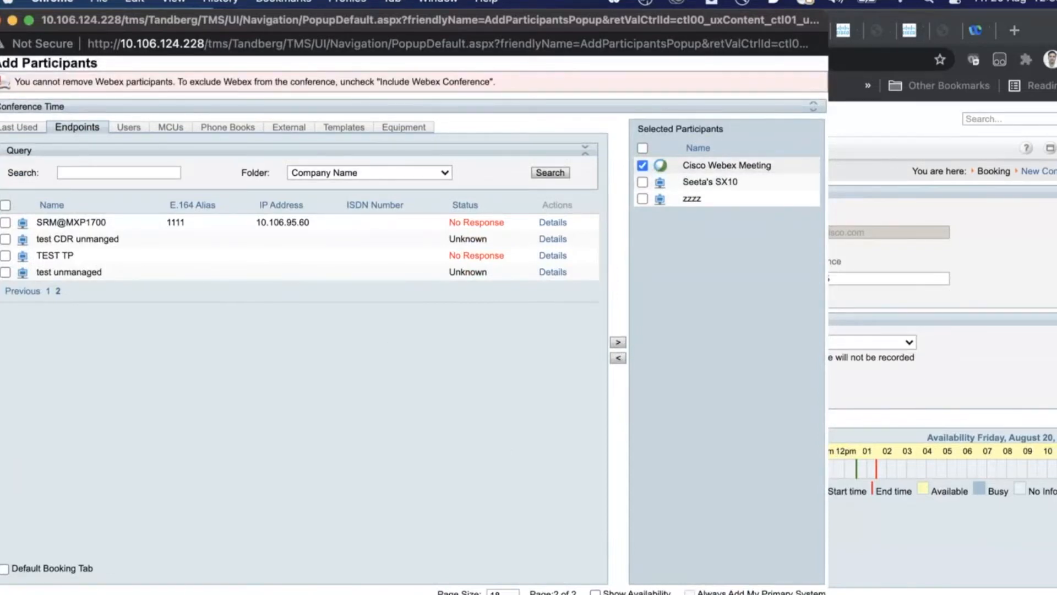
{"action": "key", "text": "Return"}
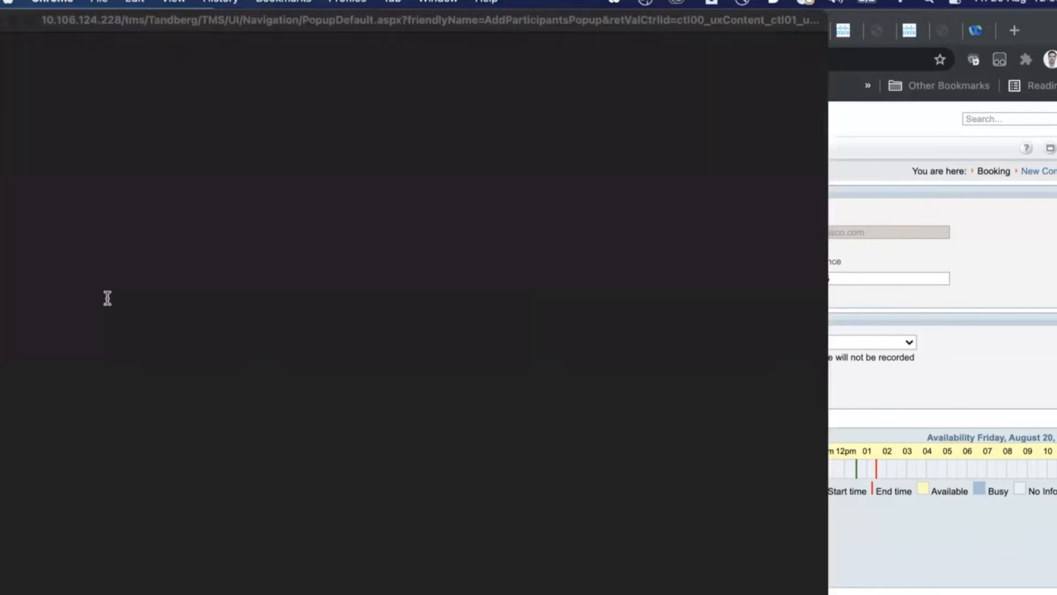
{"action": "left_click", "coordinate": [7, 468]}
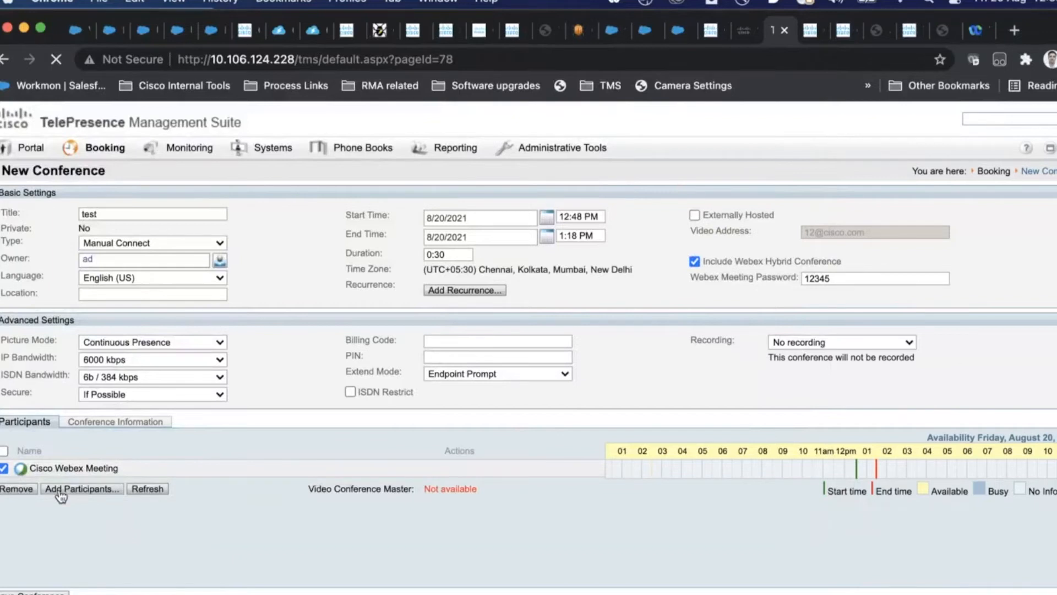
Step: Untick Include Webex Hybrid Conference, leaving the SX10 and zzzz participants
{"action": "left_click", "coordinate": [60, 491]}
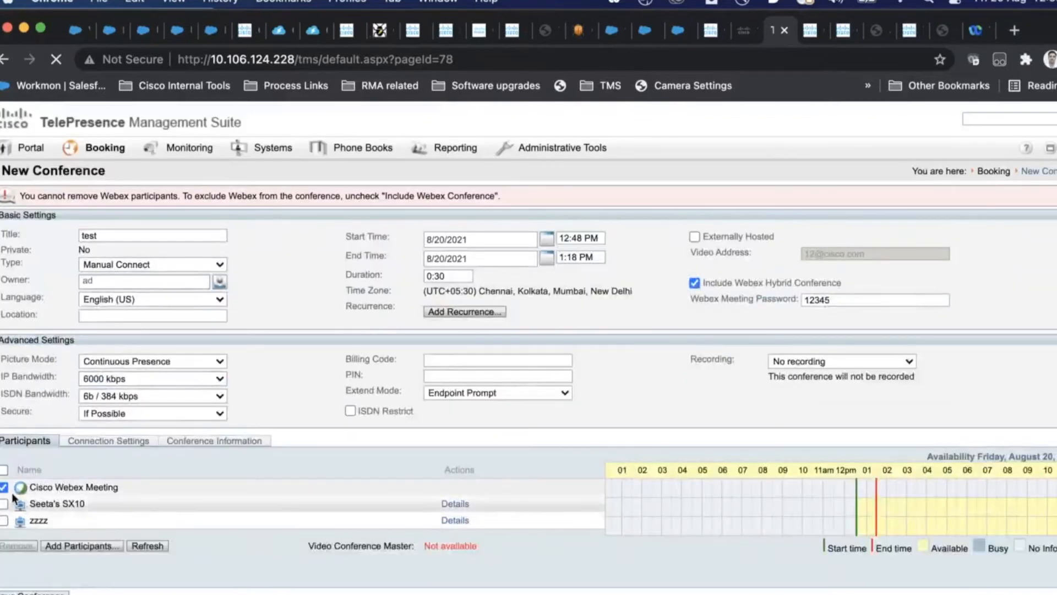
{"action": "left_click", "coordinate": [726, 286]}
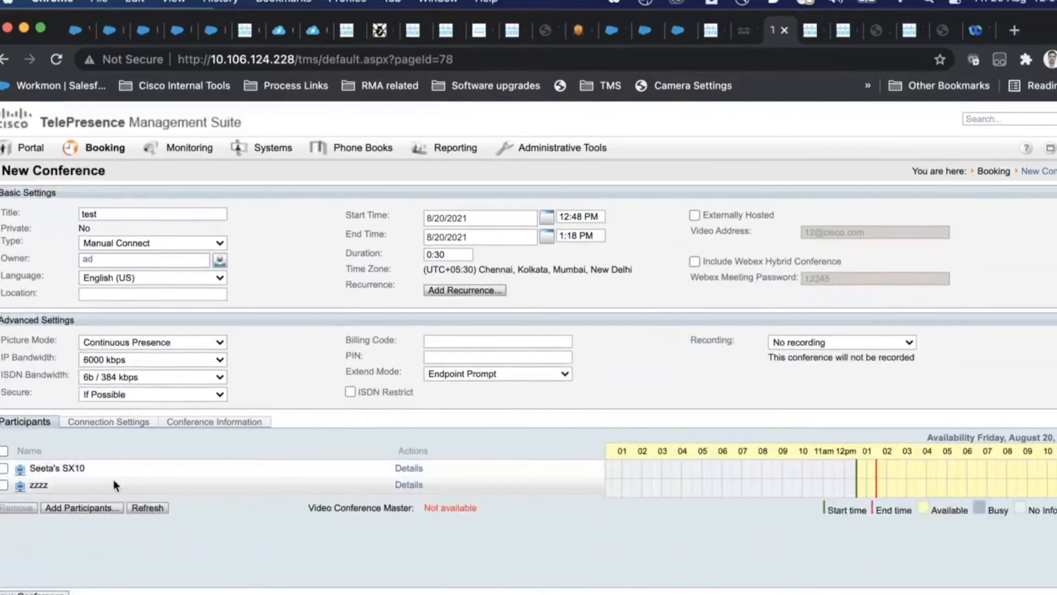
{"action": "left_click_drag", "start_coordinate": [102, 471], "coordinate": [95, 454]}
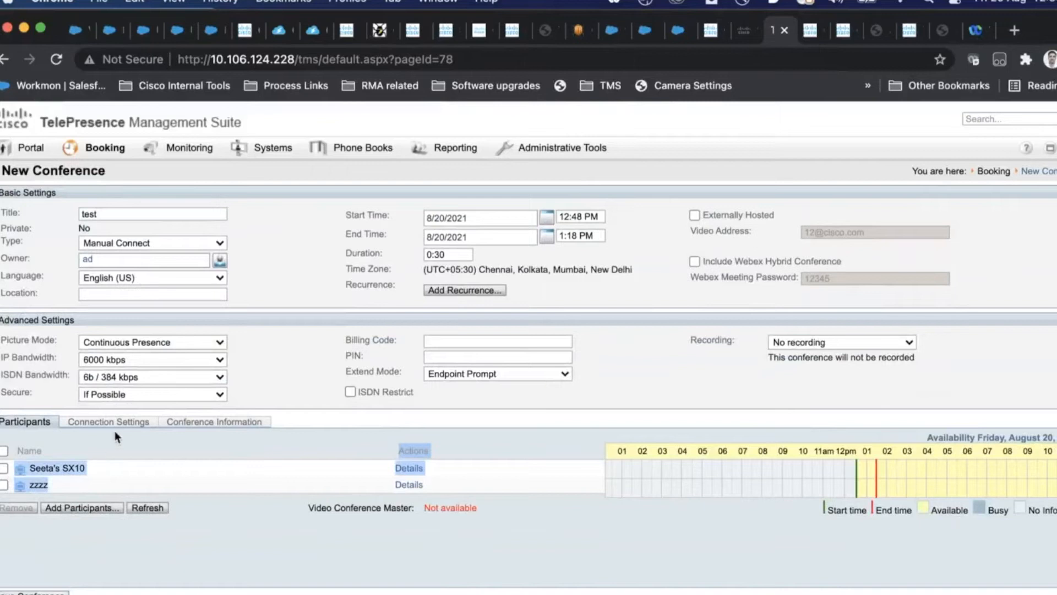
{"action": "left_click", "coordinate": [86, 493]}
{"action": "left_click_drag", "start_coordinate": [85, 492], "coordinate": [23, 471]}
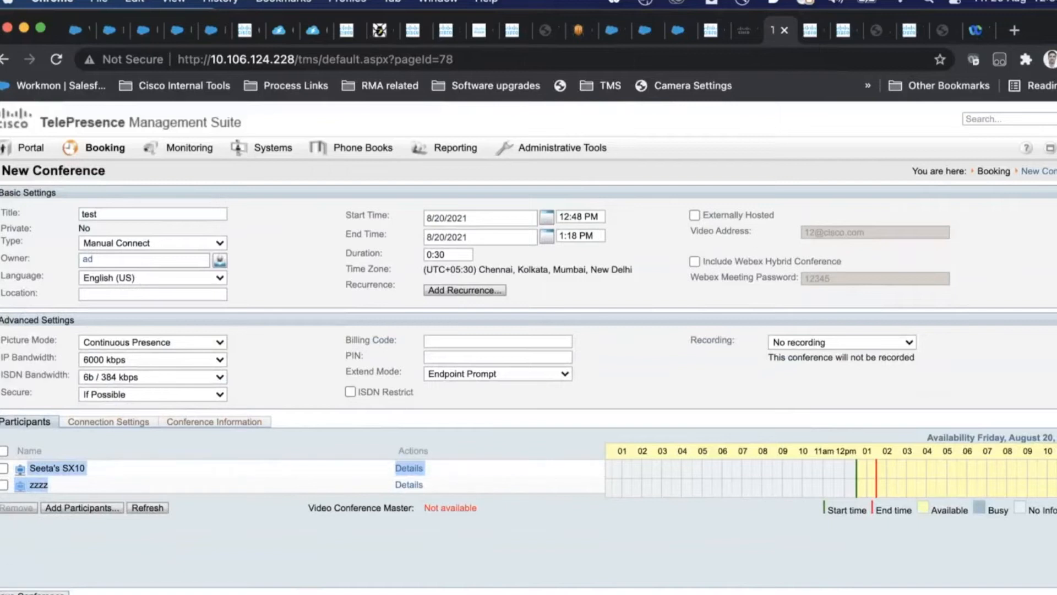
Step: Review Connection Settings: routing through tps to the SX10 (dial 4321) and zzzz
{"action": "left_click", "coordinate": [105, 428]}
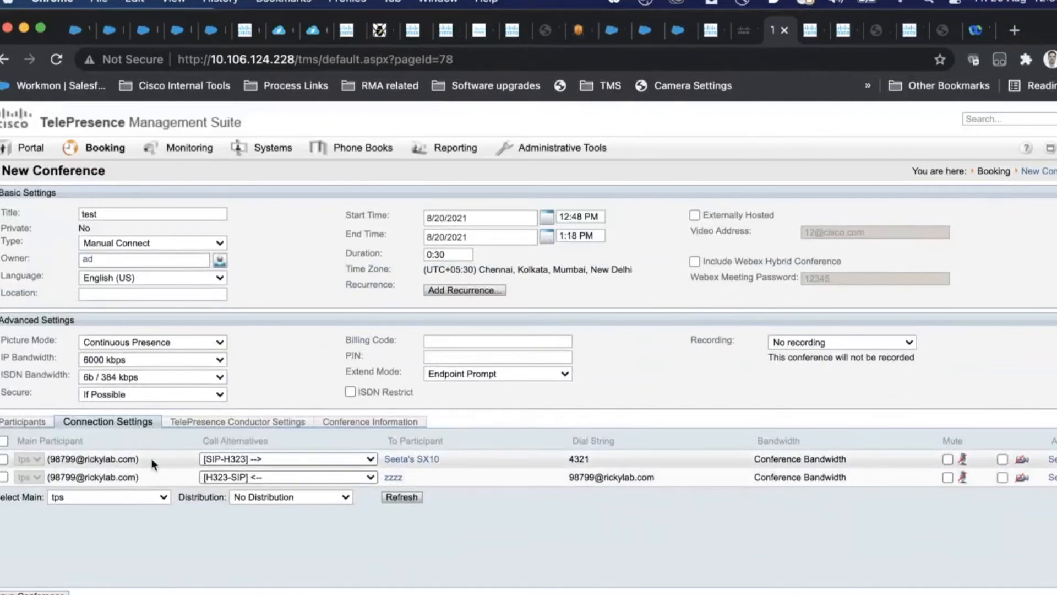
{"action": "left_click_drag", "start_coordinate": [150, 460], "coordinate": [49, 457]}
{"action": "left_click_drag", "start_coordinate": [484, 463], "coordinate": [343, 455]}
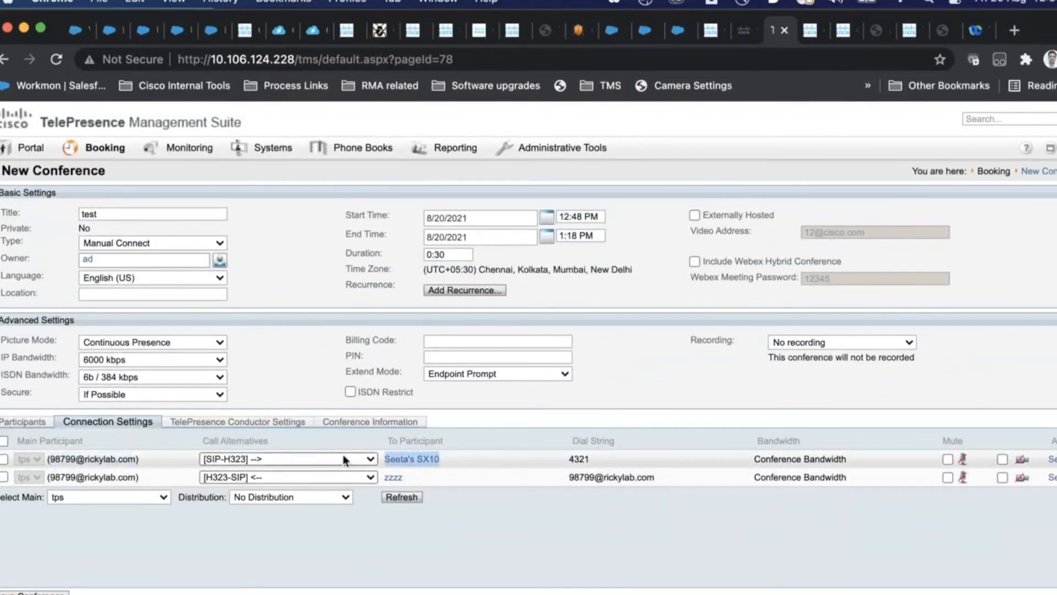
{"action": "left_click_drag", "start_coordinate": [412, 477], "coordinate": [361, 478]}
{"action": "left_click_drag", "start_coordinate": [592, 458], "coordinate": [548, 455]}
{"action": "left_click_drag", "start_coordinate": [672, 480], "coordinate": [567, 480]}
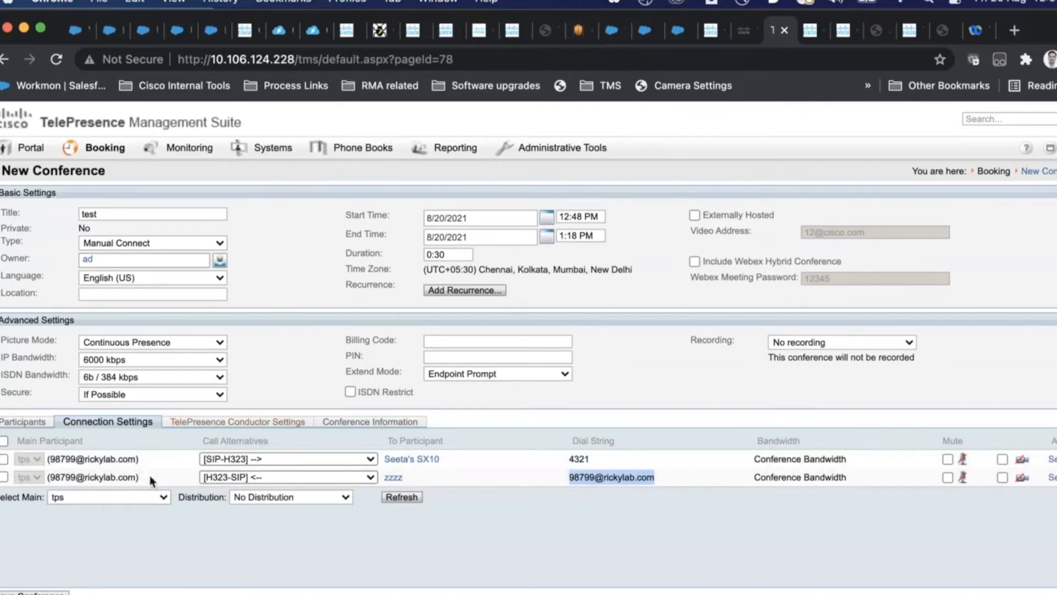
Step: Remove the tps participant and add the cms server in its place
{"action": "left_click", "coordinate": [50, 425]}
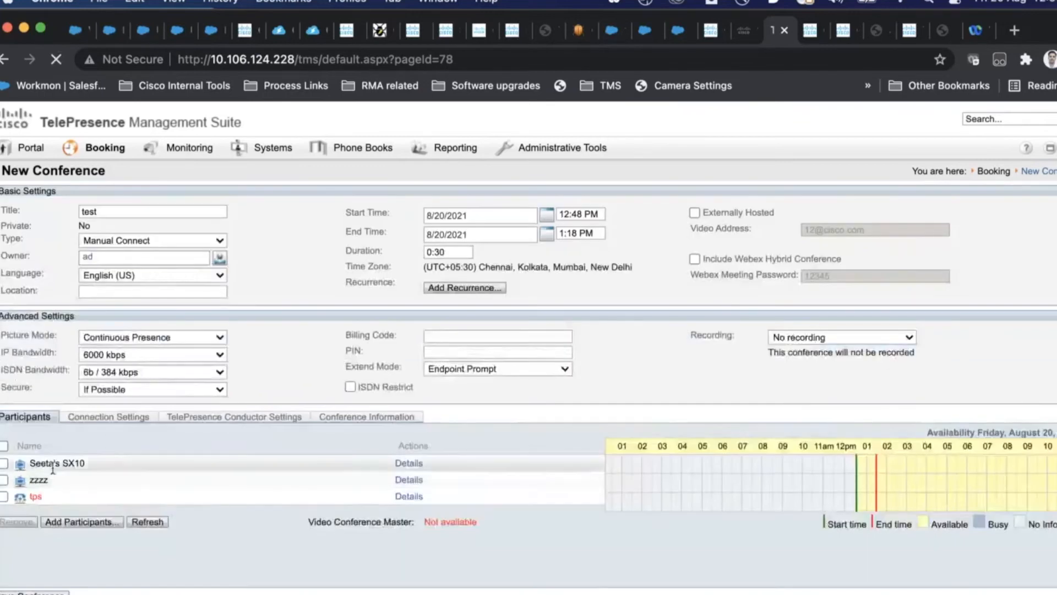
{"action": "left_click", "coordinate": [4, 496]}
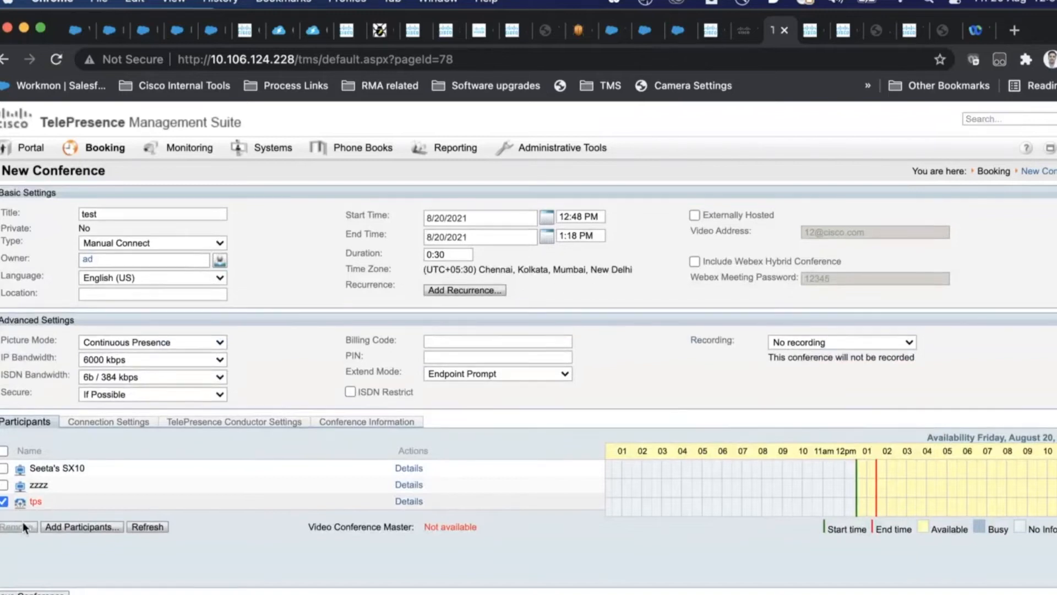
{"action": "left_click", "coordinate": [83, 527]}
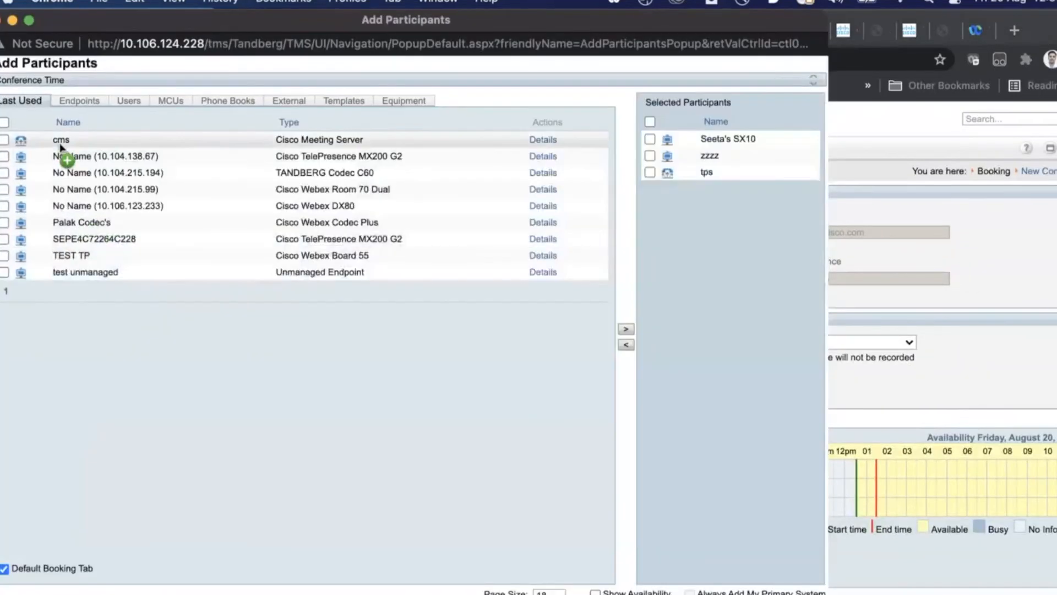
{"action": "double_click", "coordinate": [60, 145]}
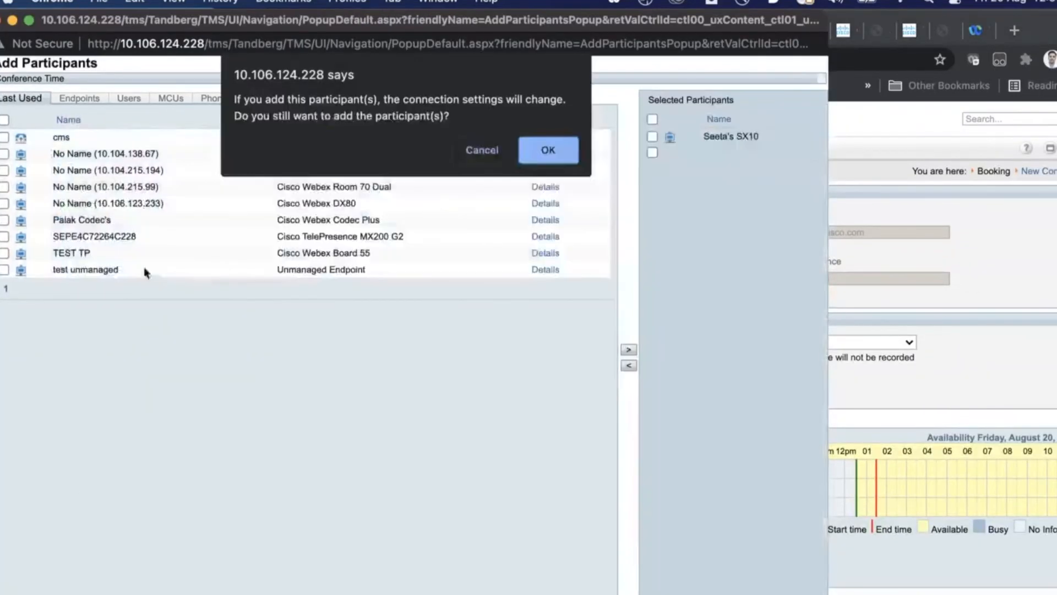
{"action": "left_click", "coordinate": [560, 156]}
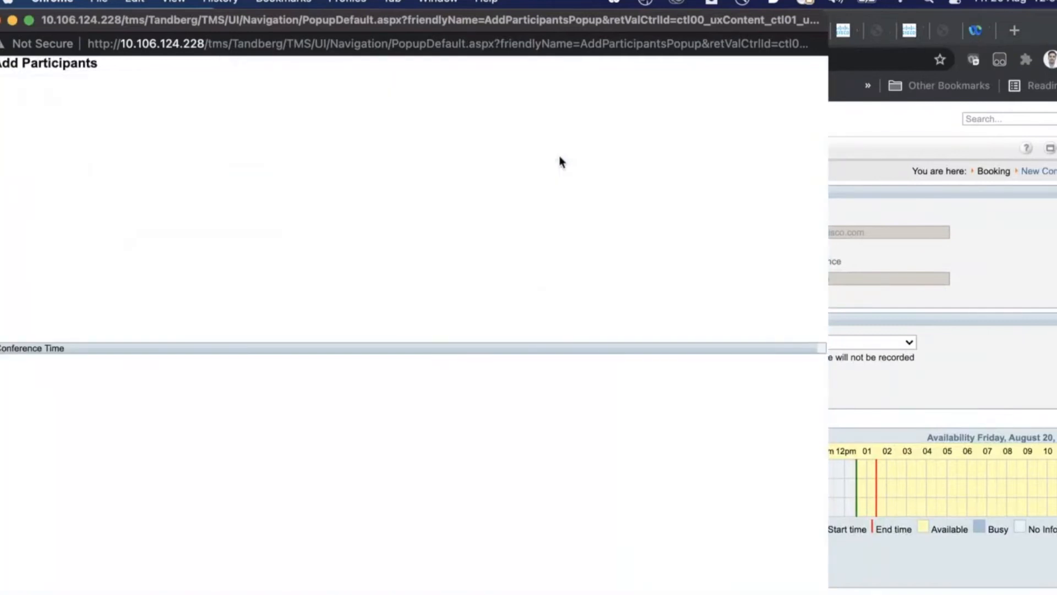
{"action": "left_click", "coordinate": [5, 593]}
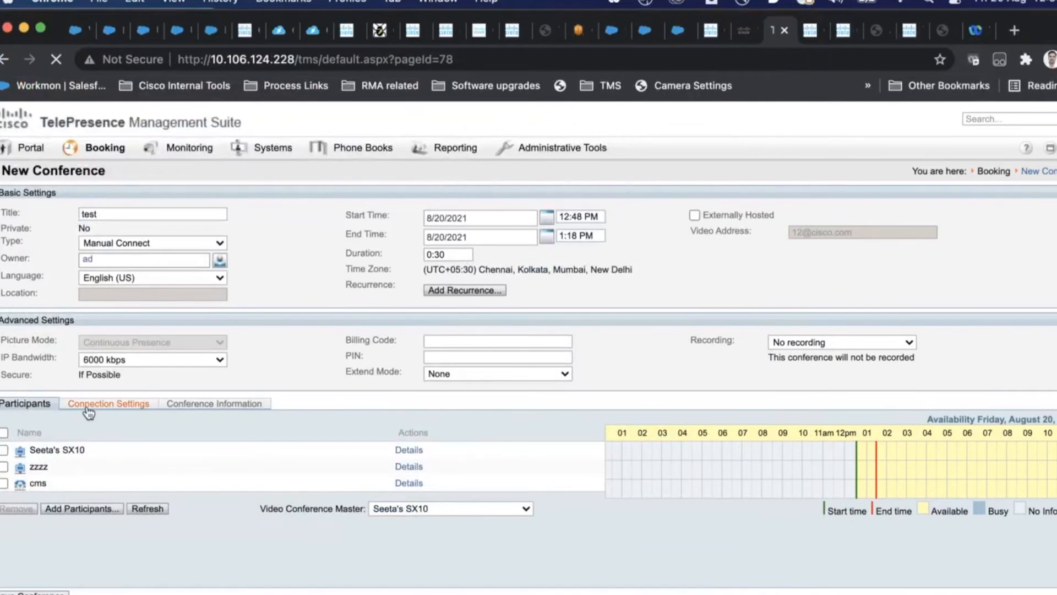
Step: Check Connection Settings with cms added, marking the zzzz setup error message
{"action": "left_click", "coordinate": [72, 401]}
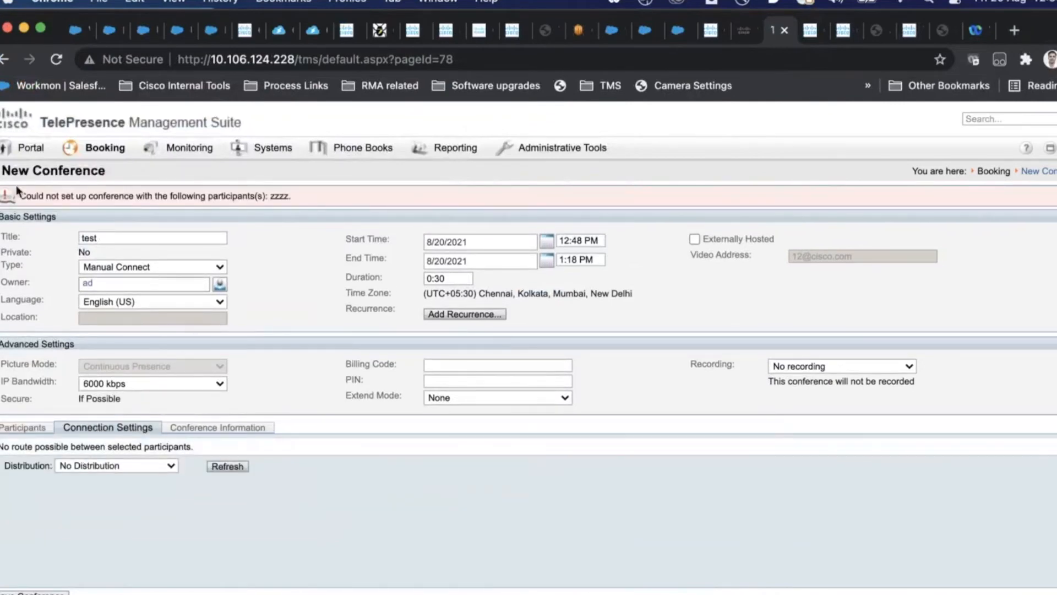
{"action": "left_click_drag", "start_coordinate": [21, 195], "coordinate": [164, 198]}
{"action": "left_click", "coordinate": [323, 194]}
{"action": "triple_click", "coordinate": [323, 196]}
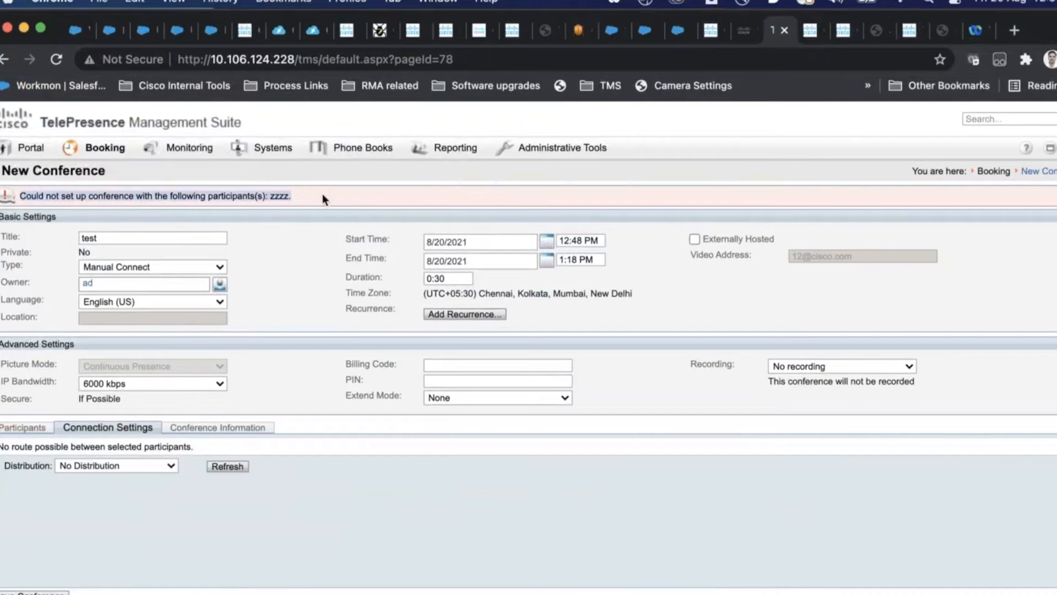
{"action": "left_click_drag", "start_coordinate": [323, 195], "coordinate": [23, 197]}
{"action": "left_click", "coordinate": [46, 435]}
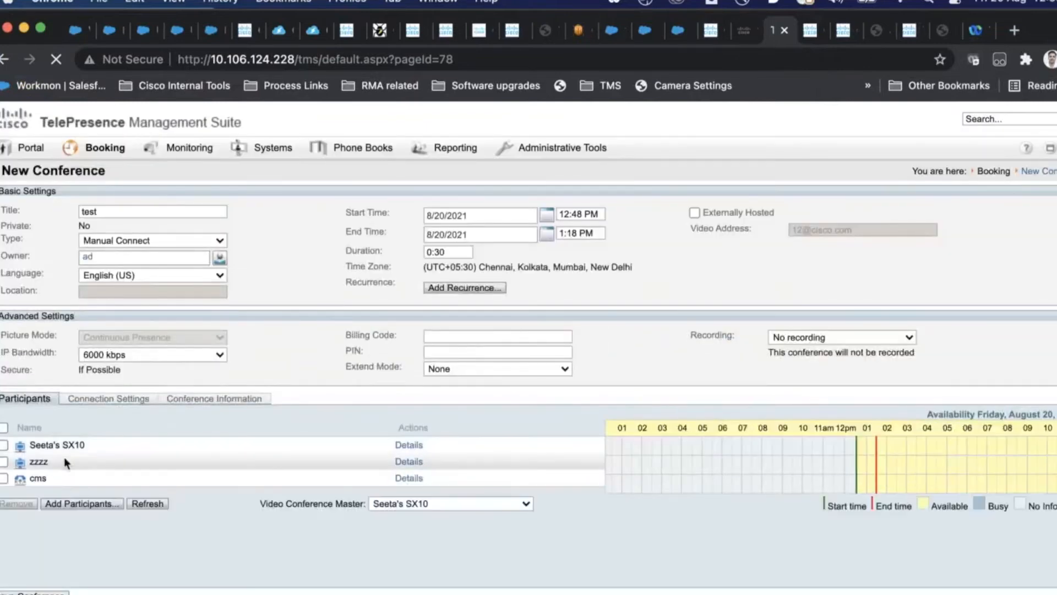
Step: Remove zzzz from the conference, leaving Seeta's SX10 and cms
{"action": "double_click", "coordinate": [40, 458]}
{"action": "left_click_drag", "start_coordinate": [87, 446], "coordinate": [30, 446]}
{"action": "left_click_drag", "start_coordinate": [31, 461], "coordinate": [1, 448]}
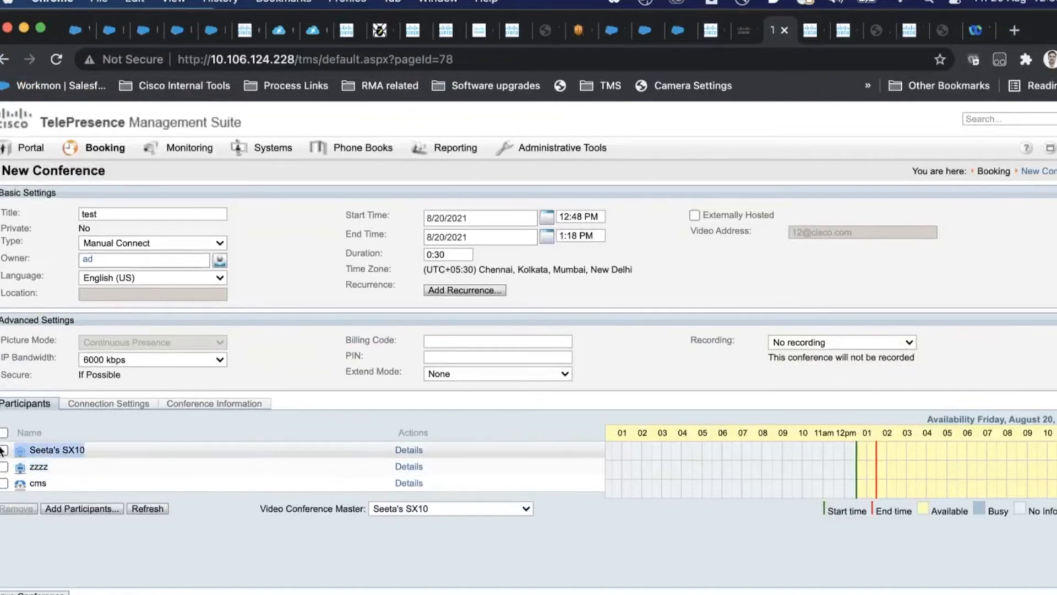
{"action": "left_click", "coordinate": [4, 466]}
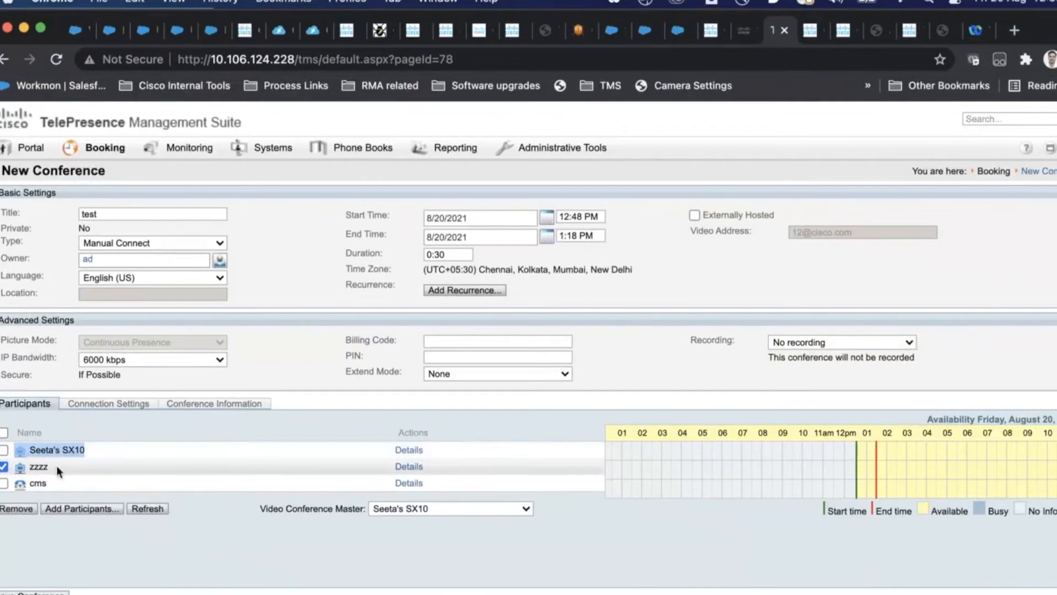
{"action": "left_click_drag", "start_coordinate": [56, 464], "coordinate": [29, 466]}
{"action": "left_click", "coordinate": [28, 508]}
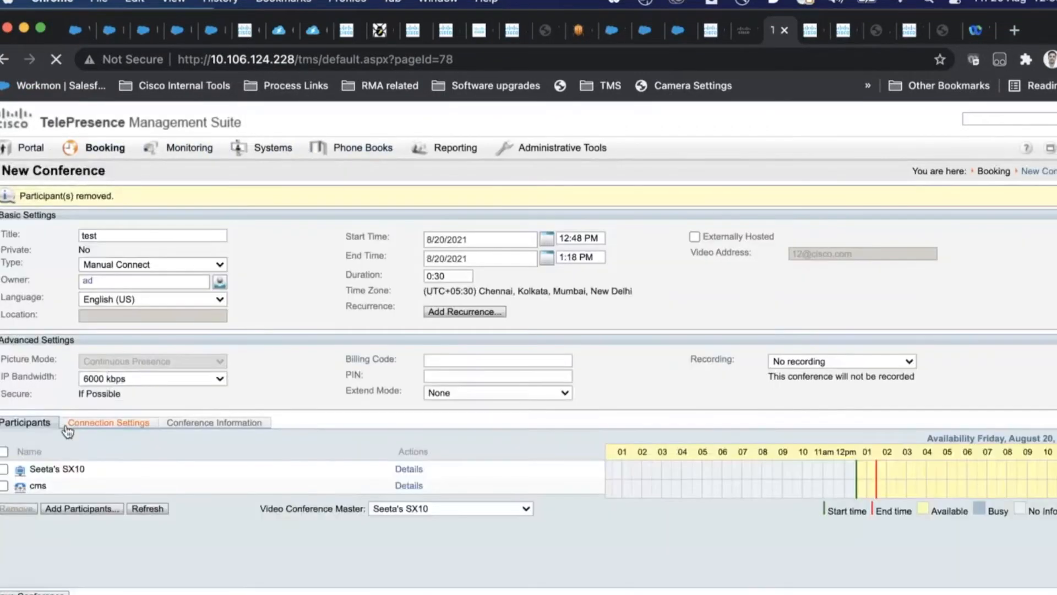
{"action": "left_click", "coordinate": [68, 429]}
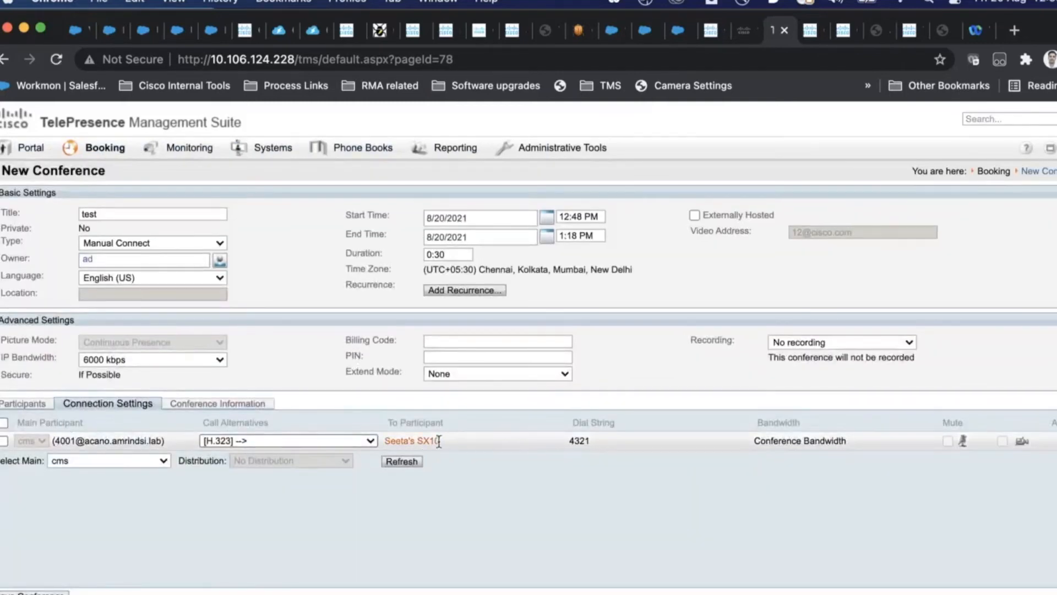
{"action": "left_click_drag", "start_coordinate": [443, 443], "coordinate": [367, 440]}
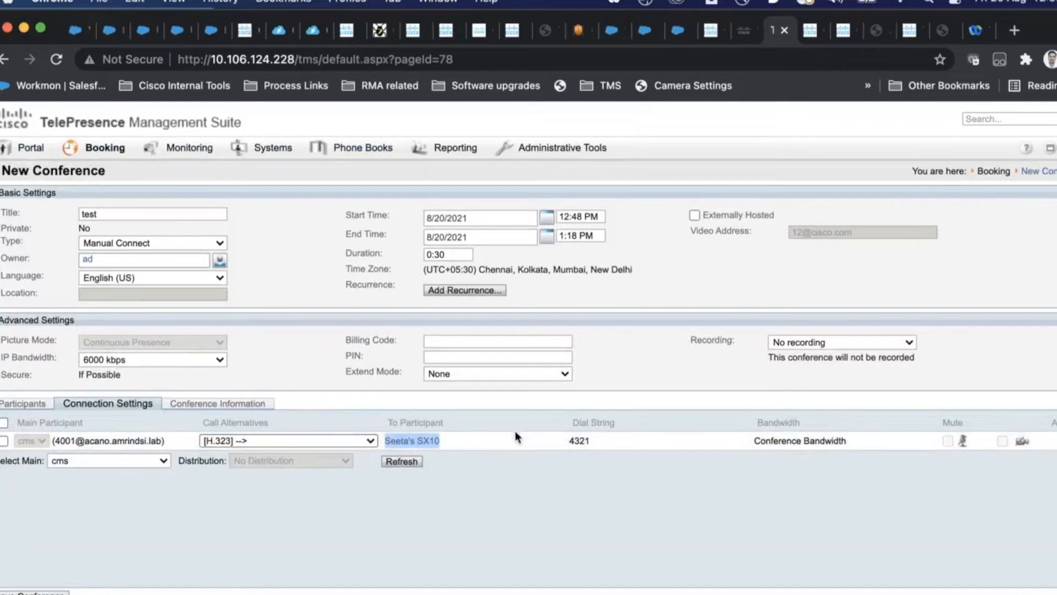
{"action": "left_click", "coordinate": [362, 441]}
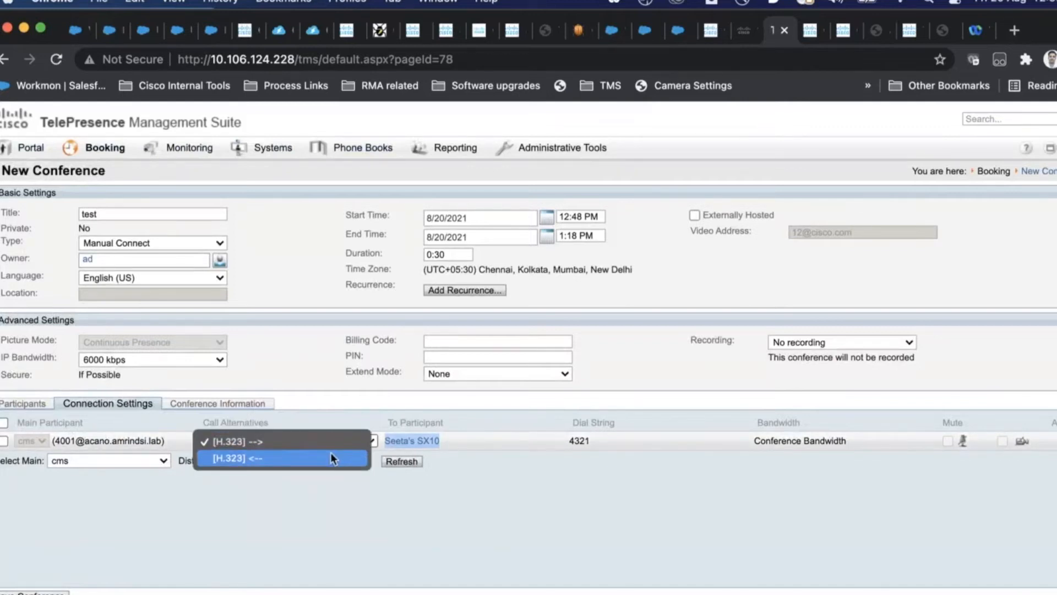
{"action": "left_click", "coordinate": [458, 478]}
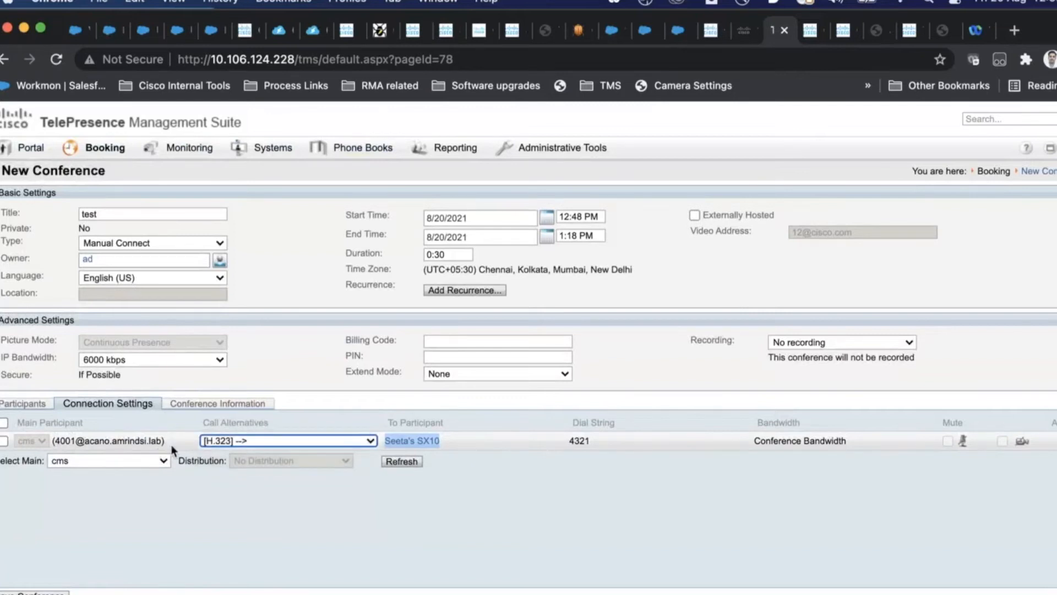
{"action": "left_click_drag", "start_coordinate": [164, 441], "coordinate": [52, 441]}
{"action": "left_click_drag", "start_coordinate": [590, 444], "coordinate": [568, 443]}
{"action": "left_click", "coordinate": [338, 440]}
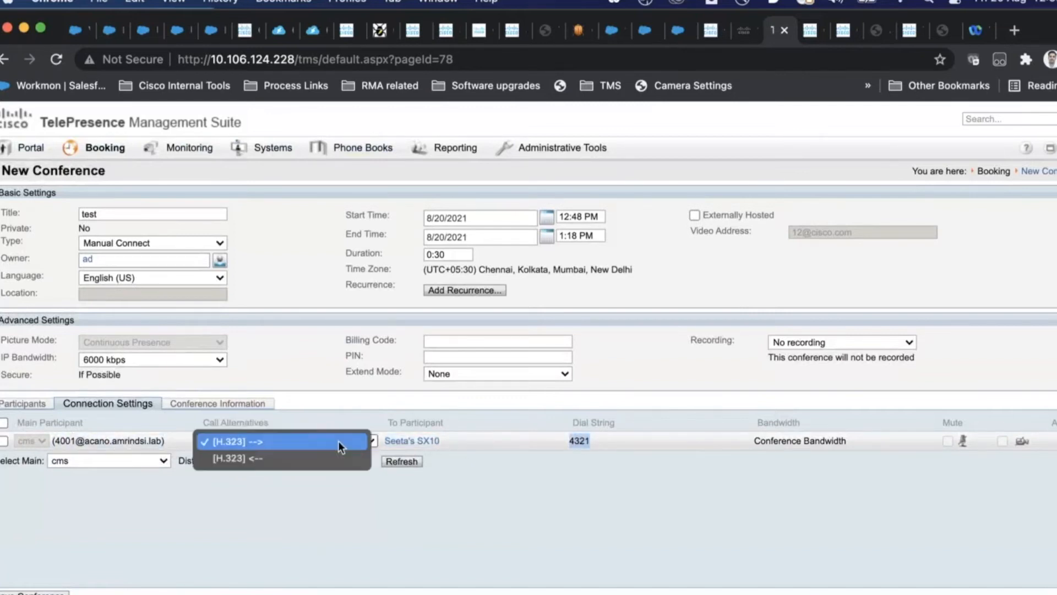
{"action": "left_click", "coordinate": [278, 464]}
{"action": "left_click_drag", "start_coordinate": [676, 441], "coordinate": [581, 441]}
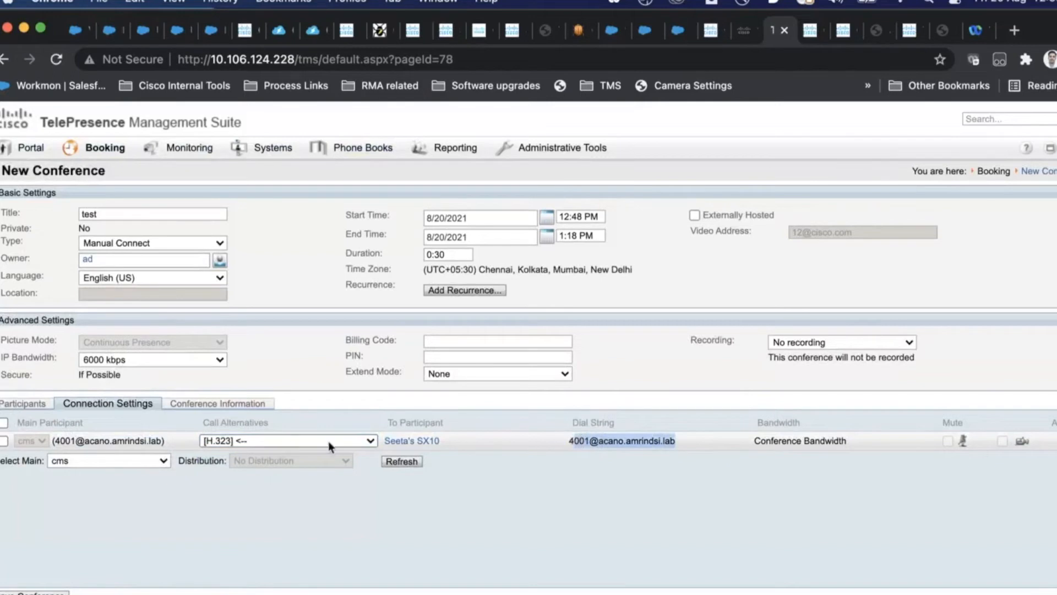
{"action": "left_click_drag", "start_coordinate": [164, 444], "coordinate": [53, 443]}
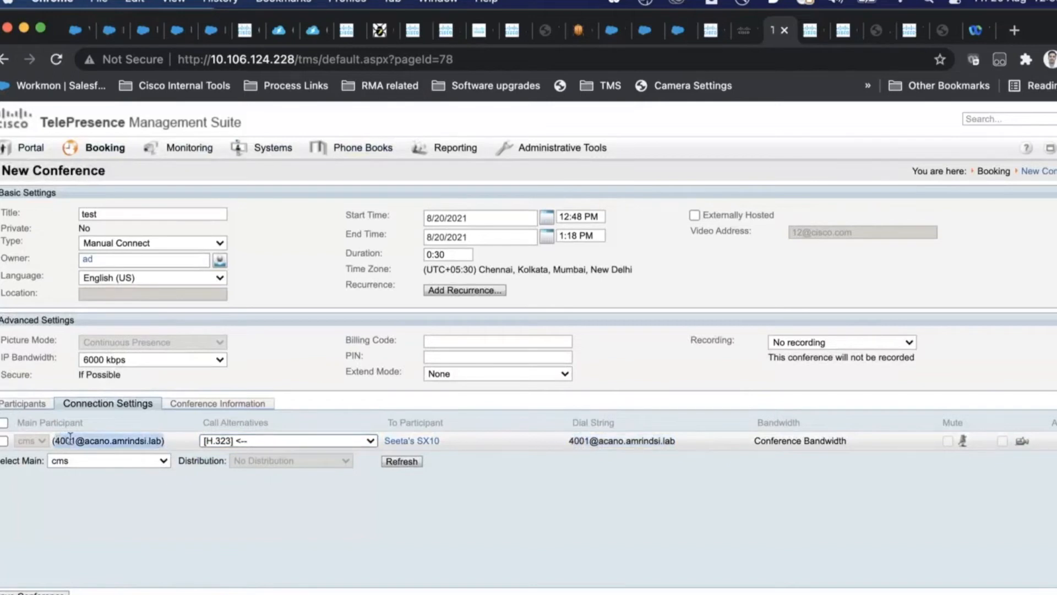
{"action": "left_click_drag", "start_coordinate": [440, 444], "coordinate": [384, 444]}
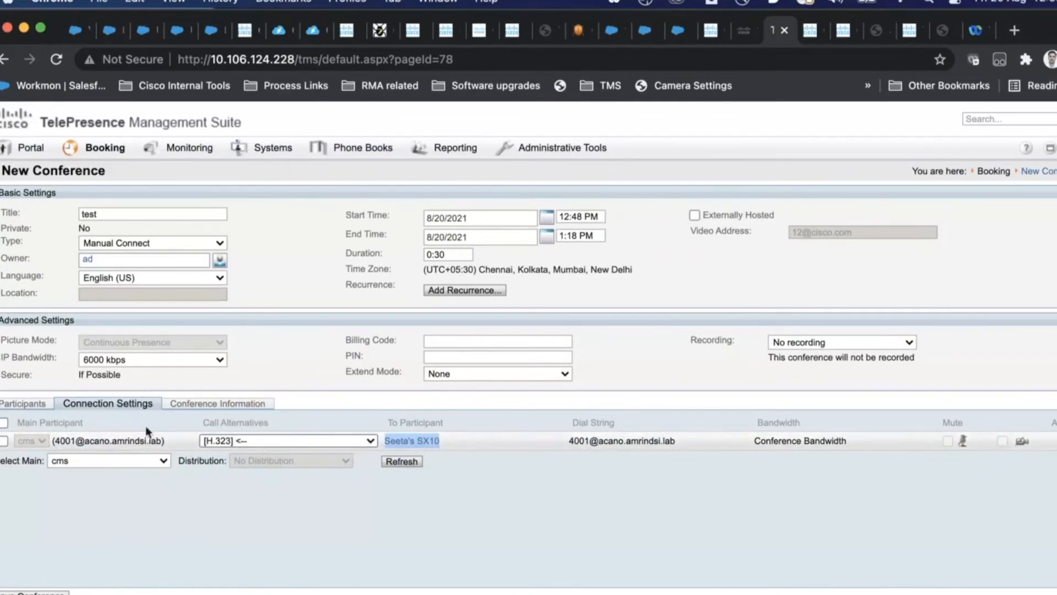
{"action": "left_click", "coordinate": [53, 409]}
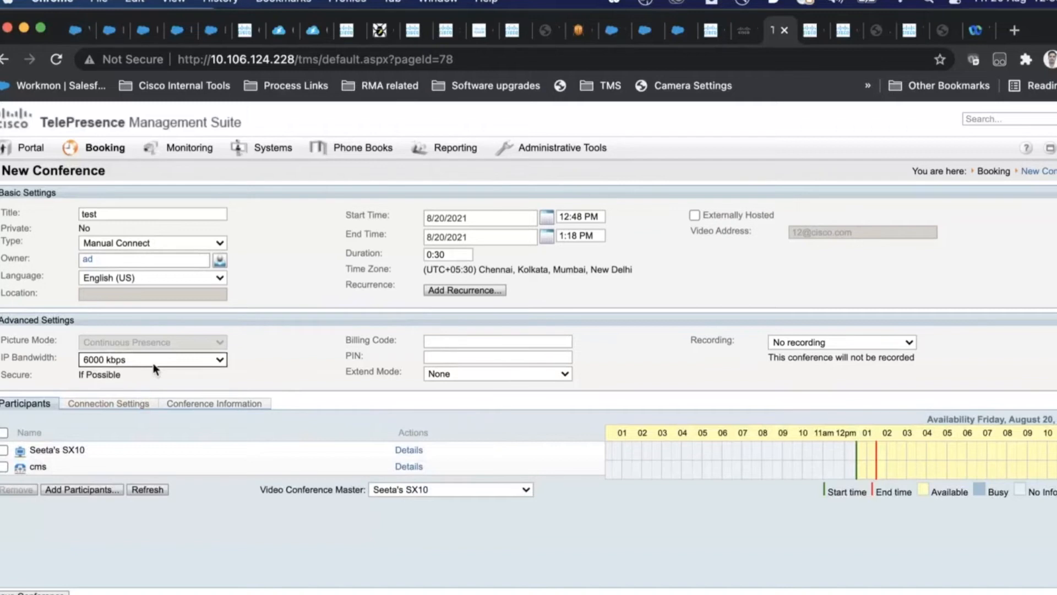
Step: Recheck Participants and Connection Settings, then save the 'test' conference with Seeta's SX10 and cms
{"action": "mouse_move", "coordinate": [348, 154]}
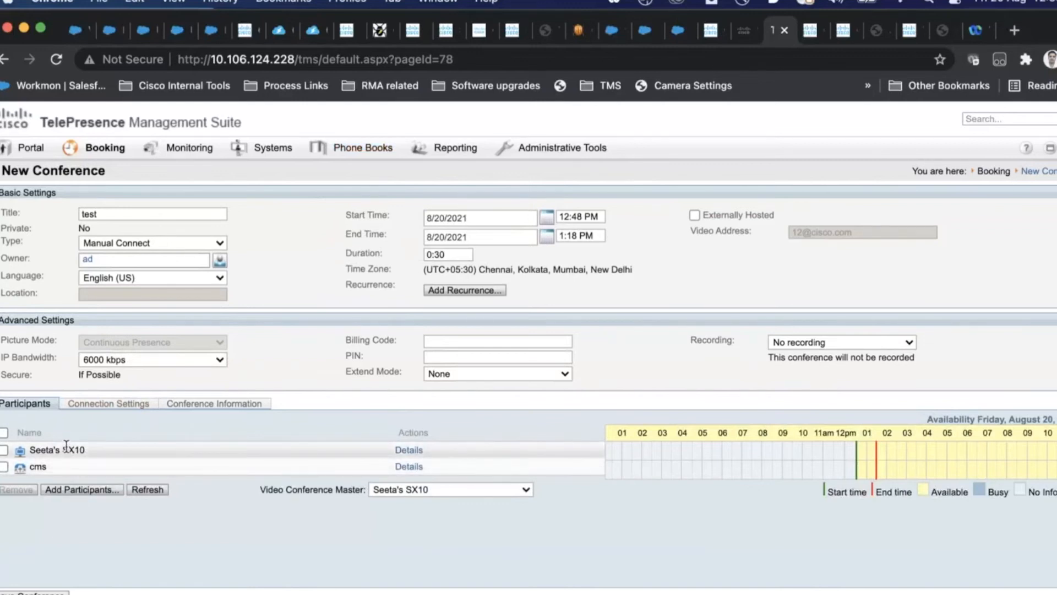
{"action": "mouse_move", "coordinate": [67, 444]}
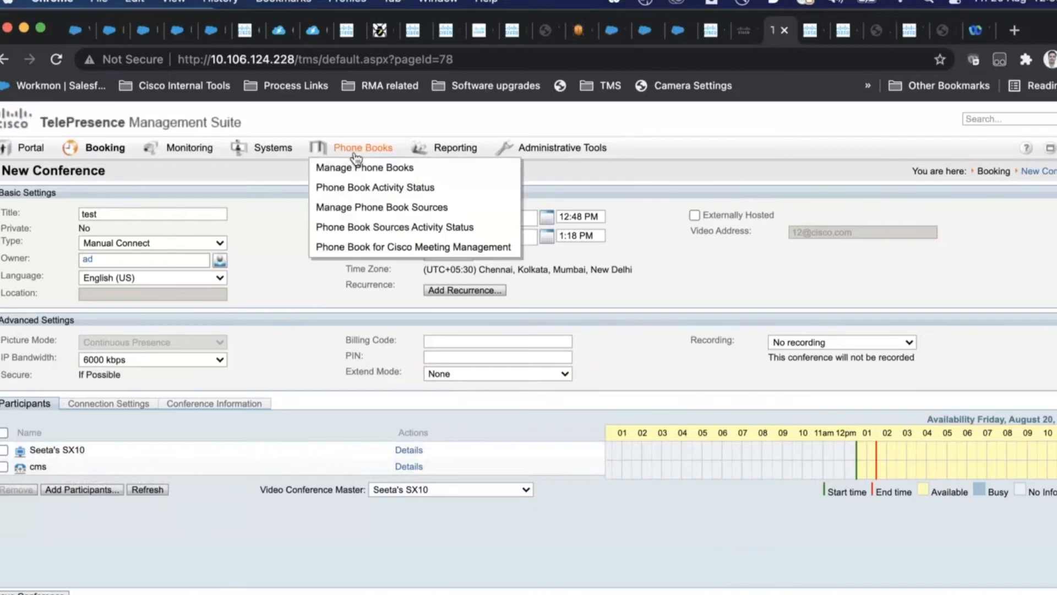
{"action": "mouse_move", "coordinate": [270, 150]}
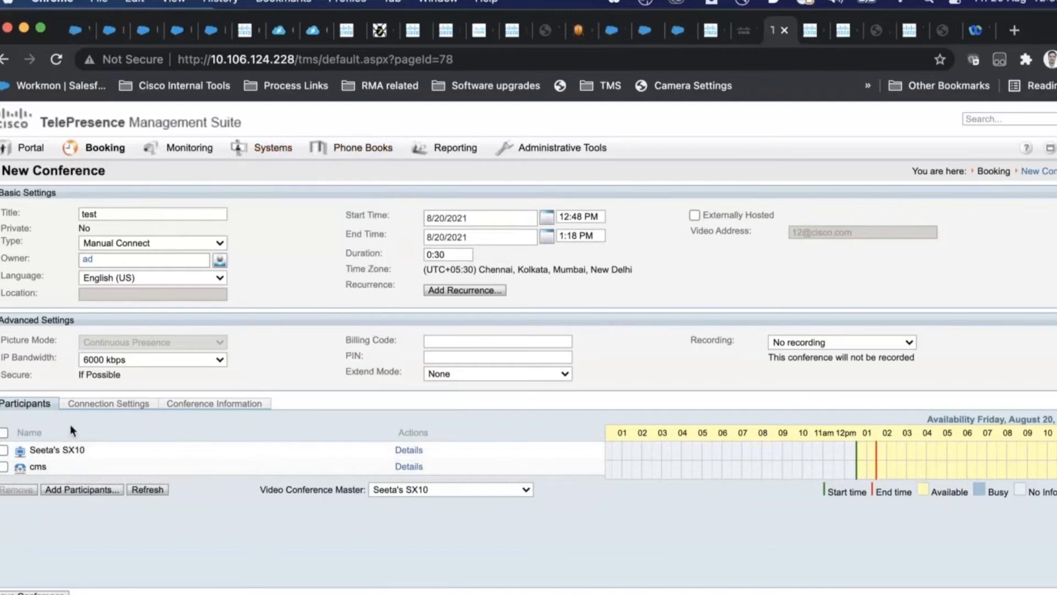
{"action": "left_click", "coordinate": [81, 407]}
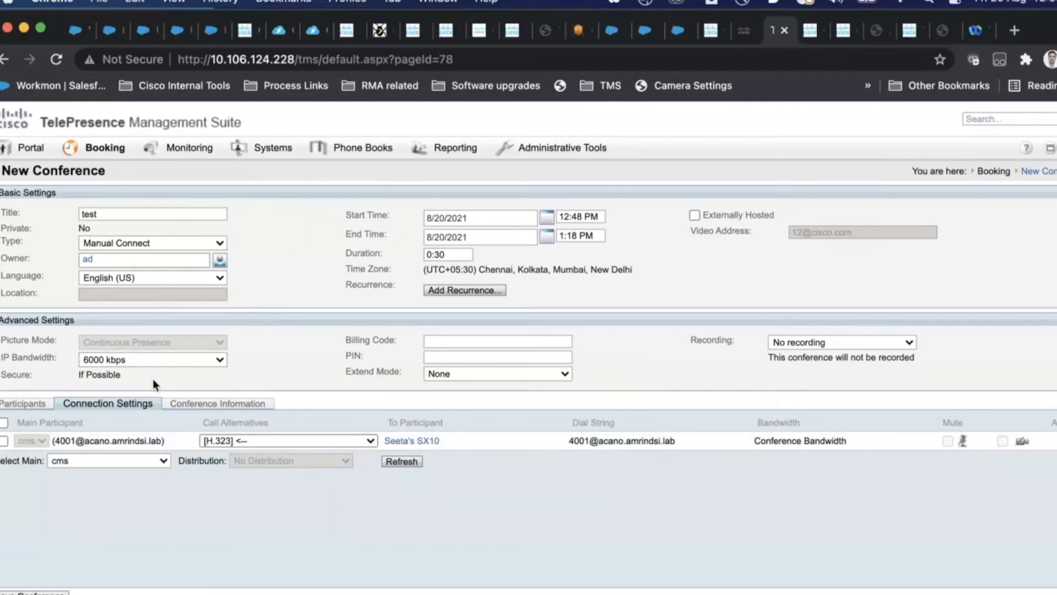
{"action": "left_click", "coordinate": [49, 406]}
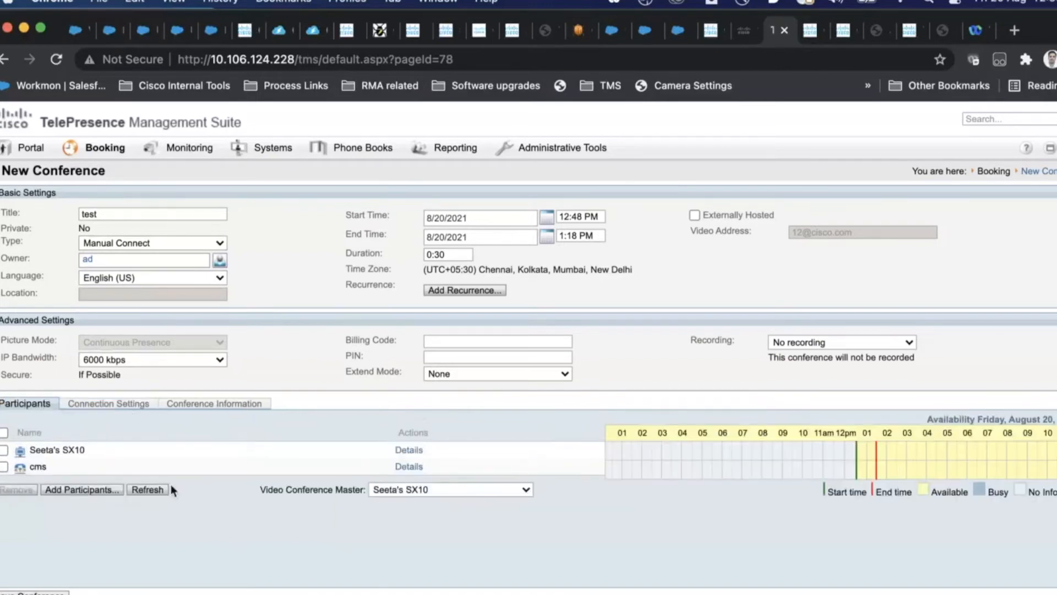
{"action": "left_click", "coordinate": [45, 592]}
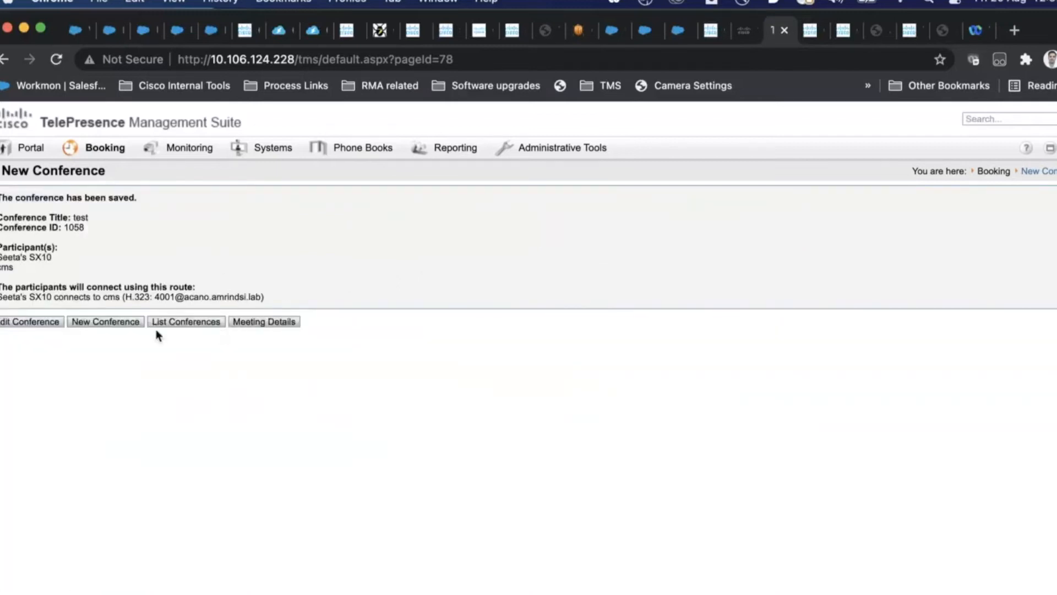
Step: Open conference 1058 ('test', 12:48–1:18 PM) from the booked conferences list via View
{"action": "left_click", "coordinate": [194, 328]}
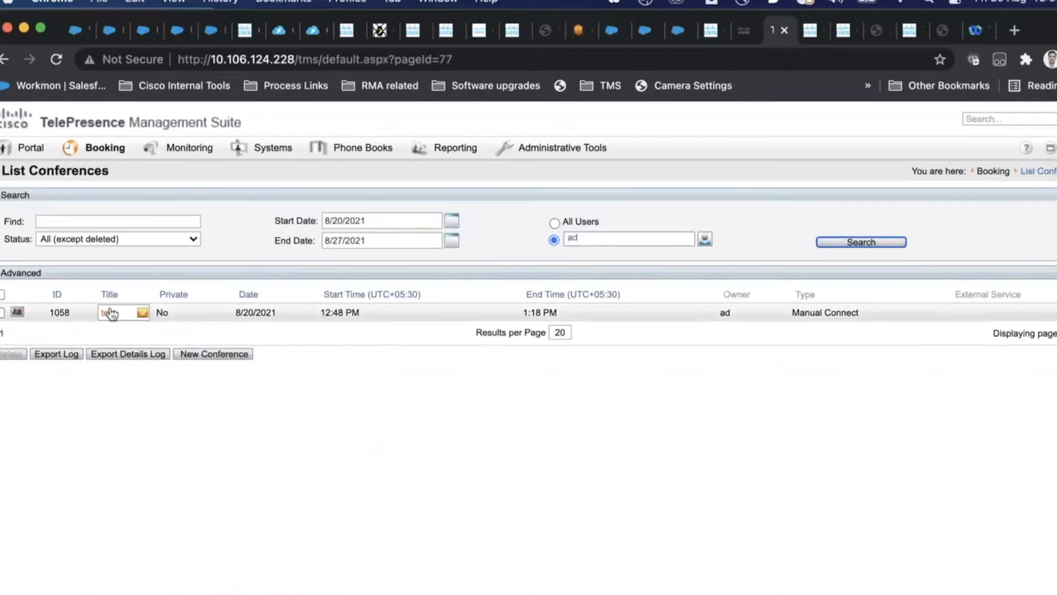
{"action": "left_click", "coordinate": [104, 319]}
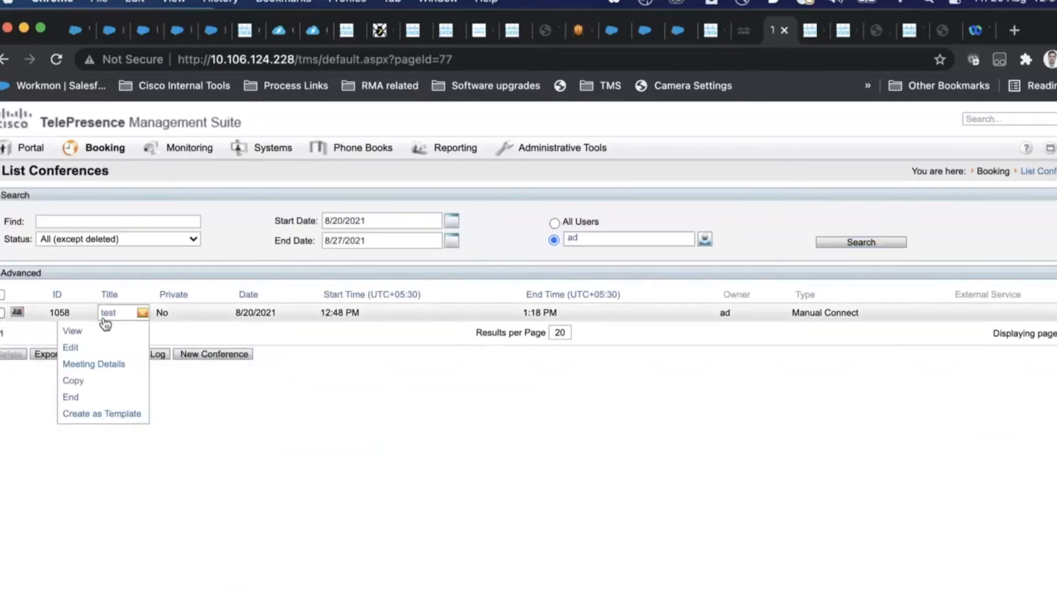
{"action": "left_click", "coordinate": [74, 331]}
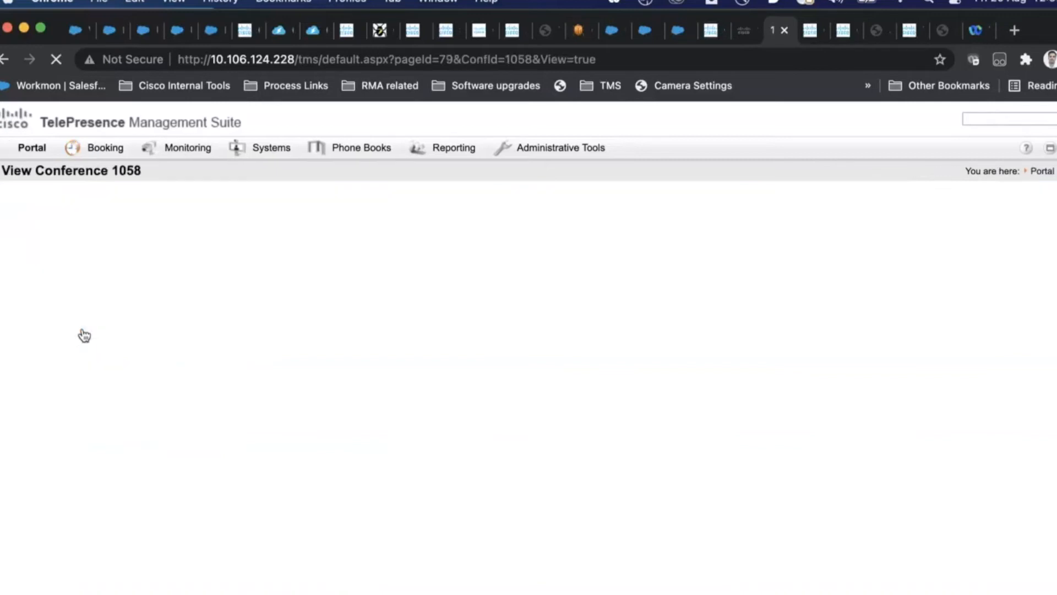
{"action": "left_click_drag", "start_coordinate": [147, 237], "coordinate": [80, 241]}
{"action": "left_click", "coordinate": [299, 376]}
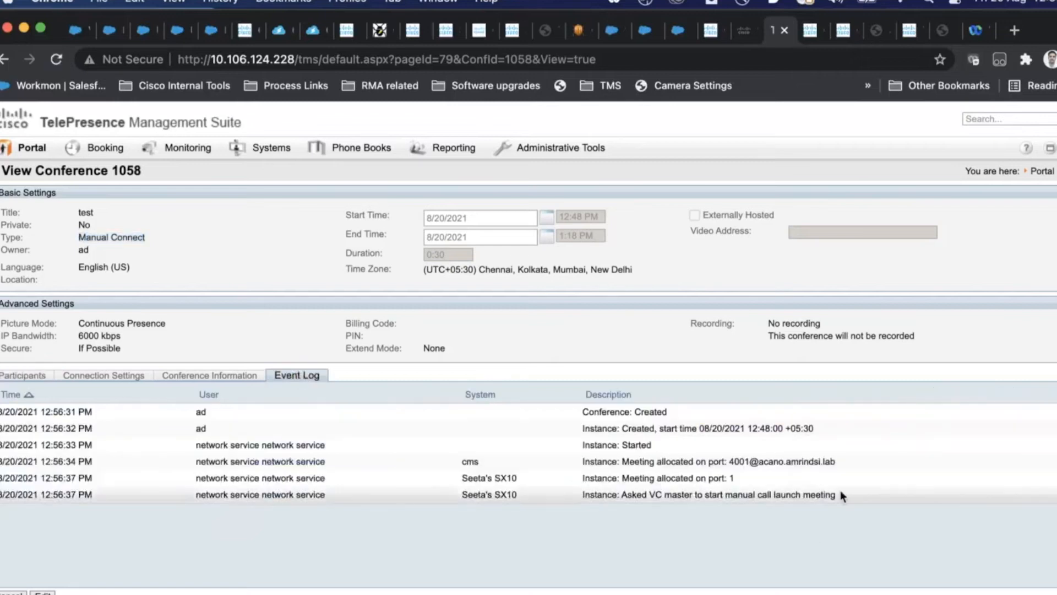
{"action": "left_click_drag", "start_coordinate": [548, 497], "coordinate": [842, 497]}
{"action": "left_click_drag", "start_coordinate": [382, 481], "coordinate": [413, 537]}
{"action": "left_click_drag", "start_coordinate": [873, 461], "coordinate": [567, 465]}
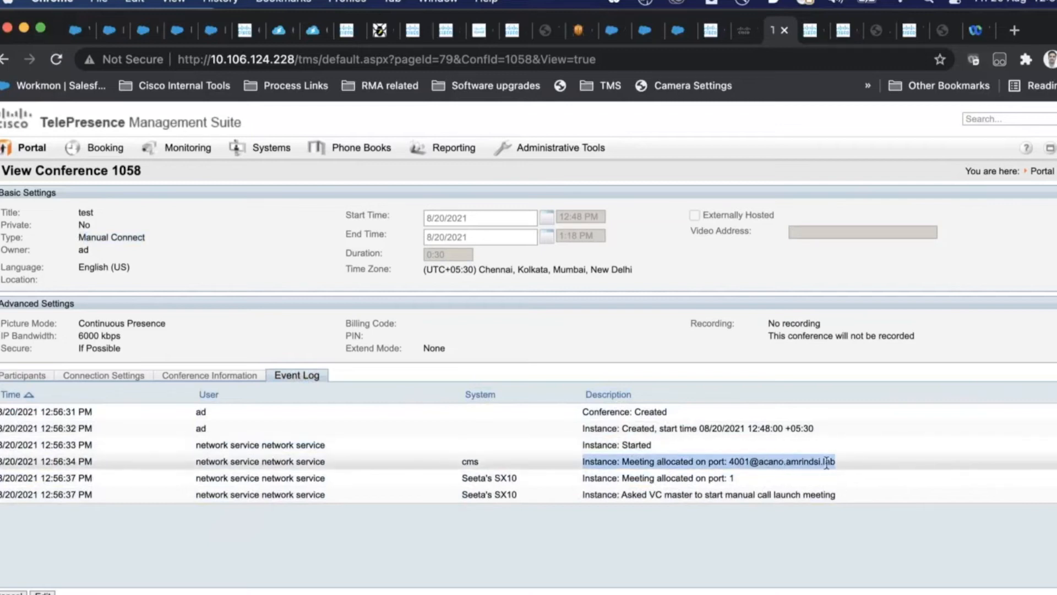
{"action": "left_click_drag", "start_coordinate": [846, 469], "coordinate": [728, 467]}
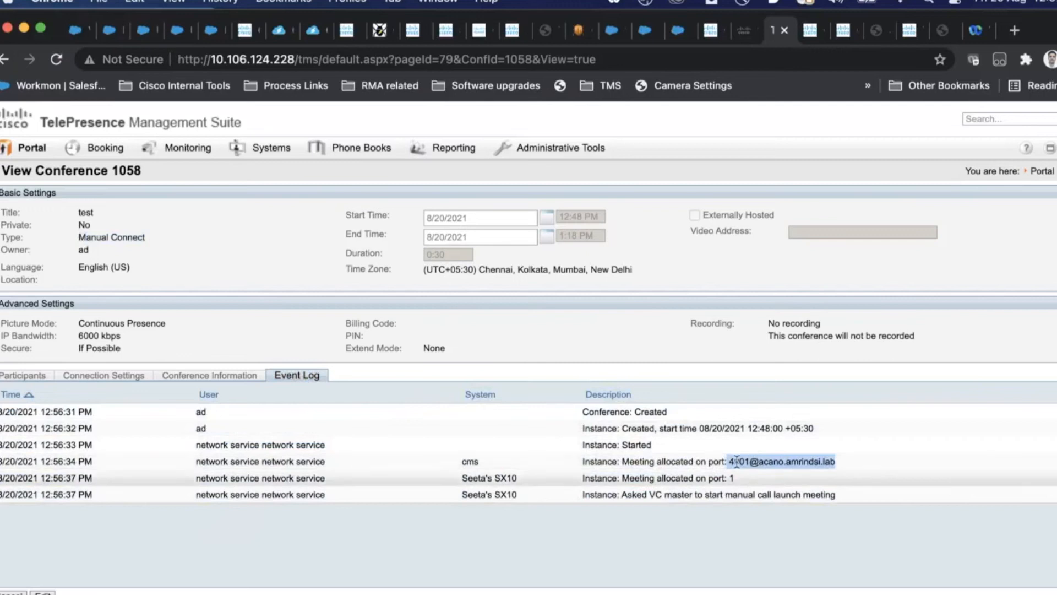
{"action": "left_click_drag", "start_coordinate": [479, 461], "coordinate": [461, 465]}
{"action": "left_click_drag", "start_coordinate": [749, 461], "coordinate": [727, 460]}
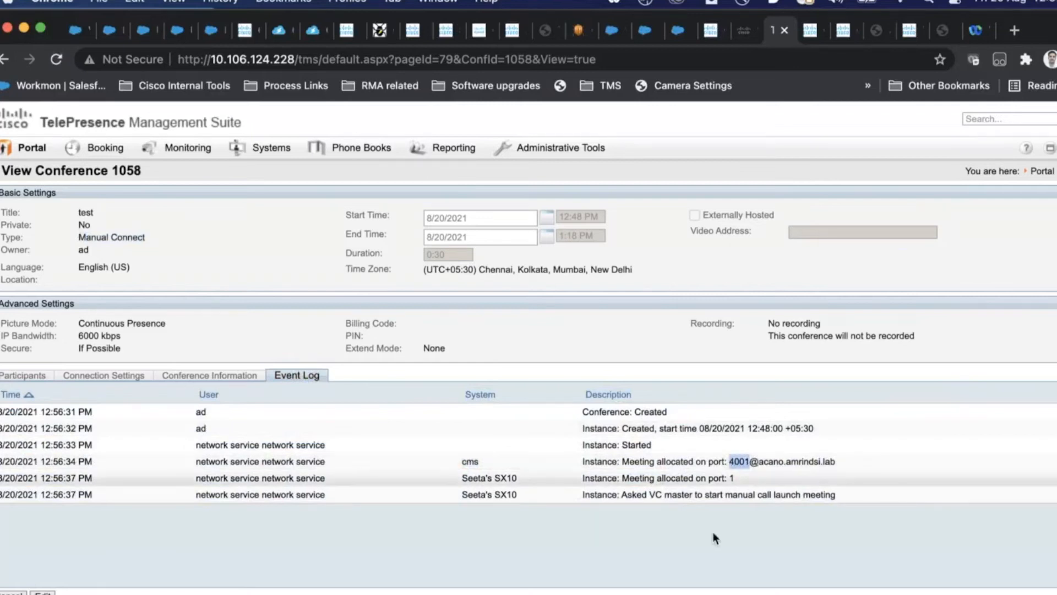
{"action": "left_click", "coordinate": [620, 594]}
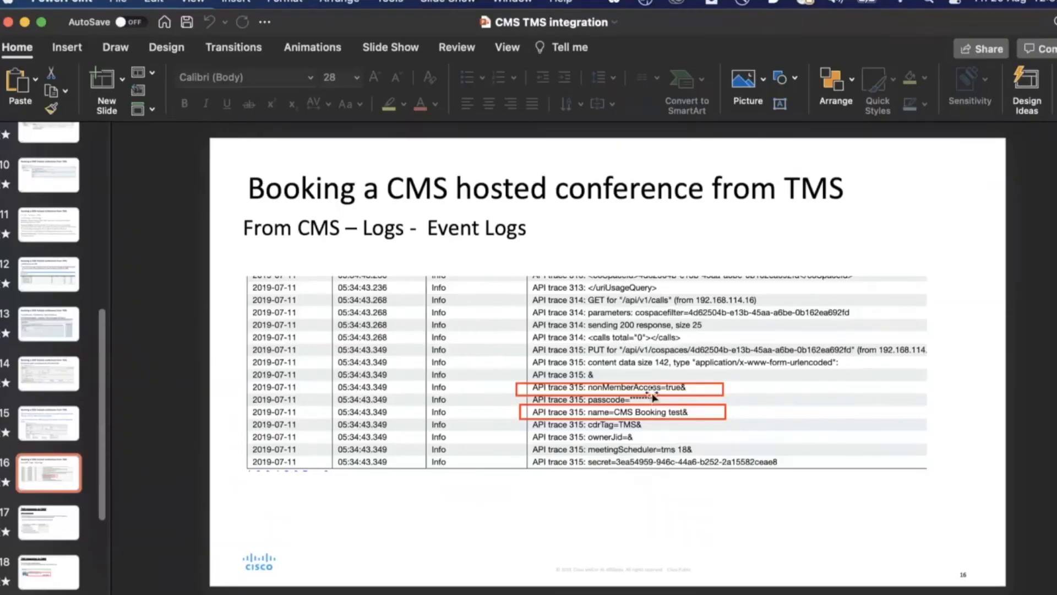
Step: Return from slide 16 to the TMS event log and highlight the cms port allocation description
{"action": "key", "text": "super+Tab"}
{"action": "left_click_drag", "start_coordinate": [836, 462], "coordinate": [575, 463]}
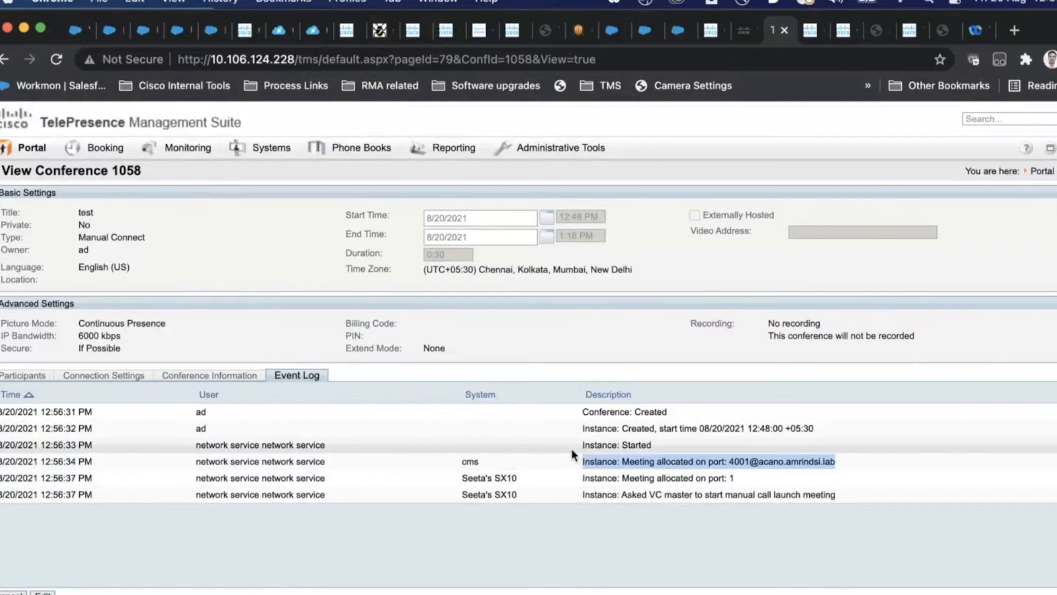
{"action": "left_click", "coordinate": [773, 459]}
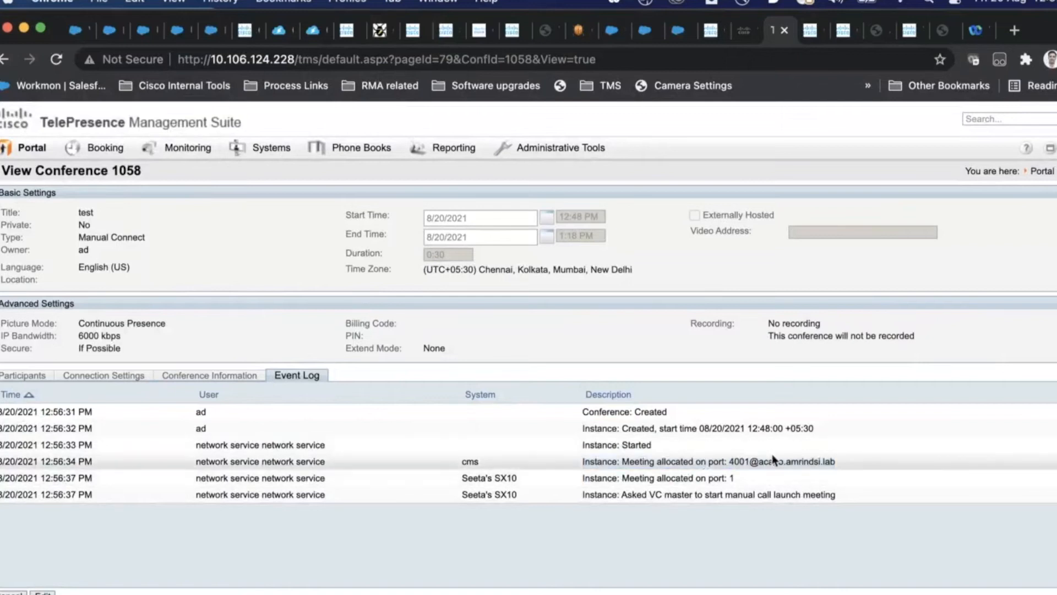
{"action": "double_click", "coordinate": [738, 463]}
{"action": "left_click", "coordinate": [843, 462]}
{"action": "left_click_drag", "start_coordinate": [843, 461], "coordinate": [728, 462]}
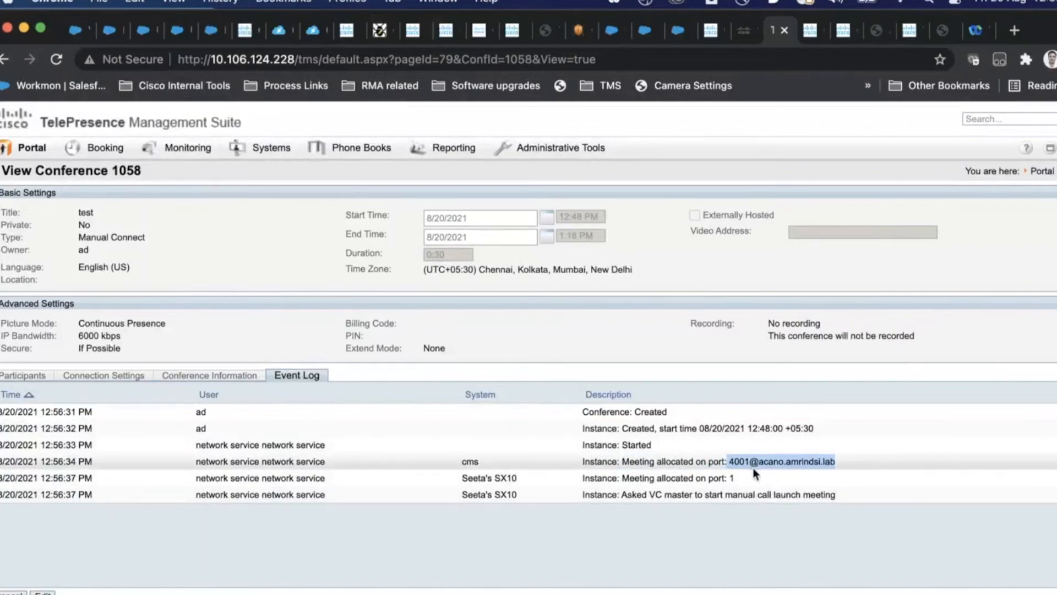
{"action": "left_click_drag", "start_coordinate": [547, 480], "coordinate": [461, 476]}
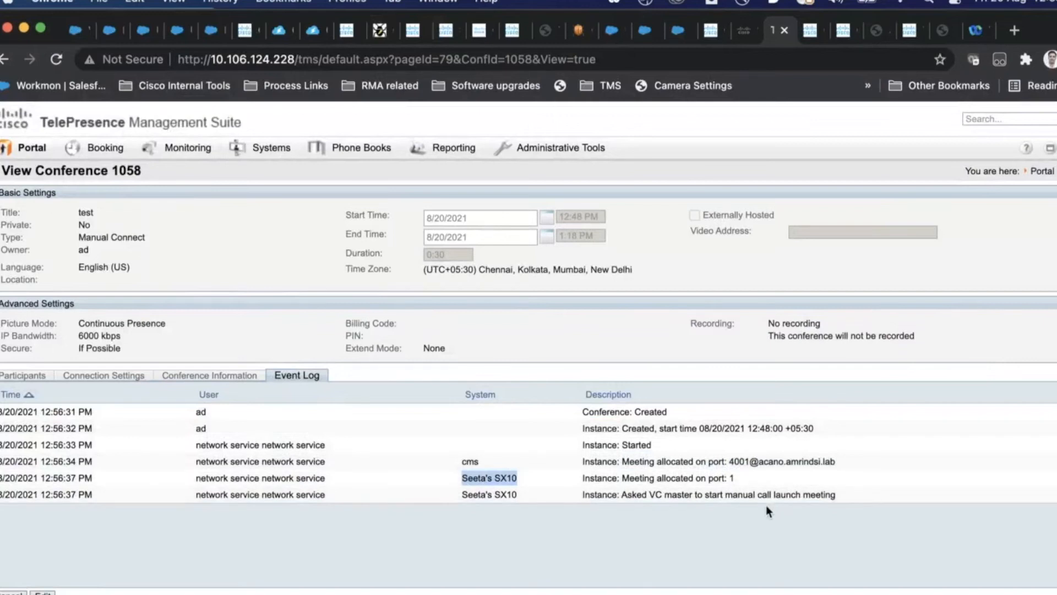
{"action": "left_click_drag", "start_coordinate": [836, 460], "coordinate": [730, 457]}
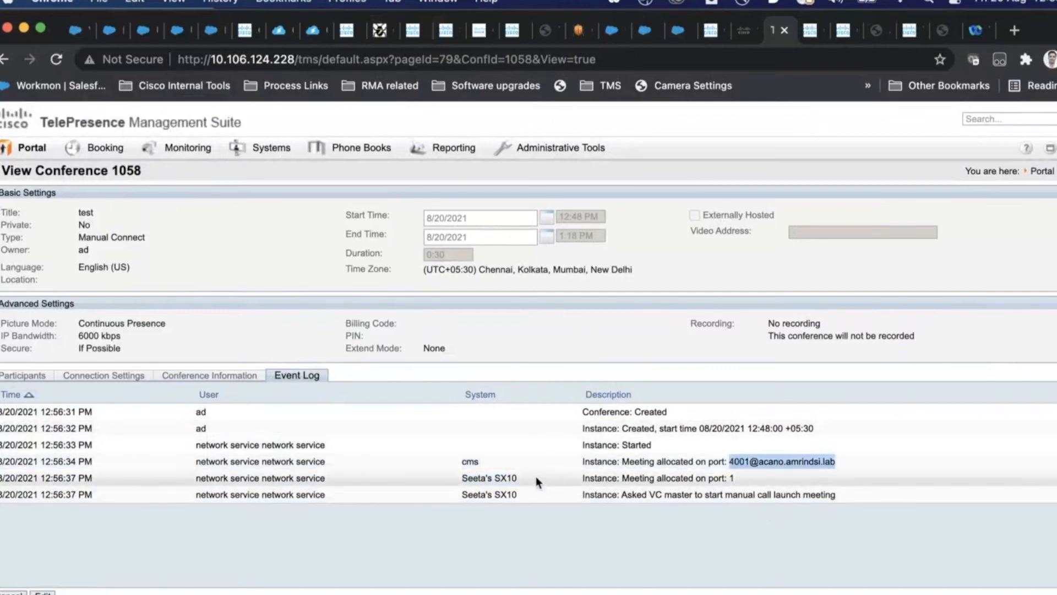
{"action": "left_click_drag", "start_coordinate": [536, 477], "coordinate": [461, 476]}
{"action": "left_click_drag", "start_coordinate": [735, 478], "coordinate": [716, 494]}
{"action": "left_click", "coordinate": [752, 493]}
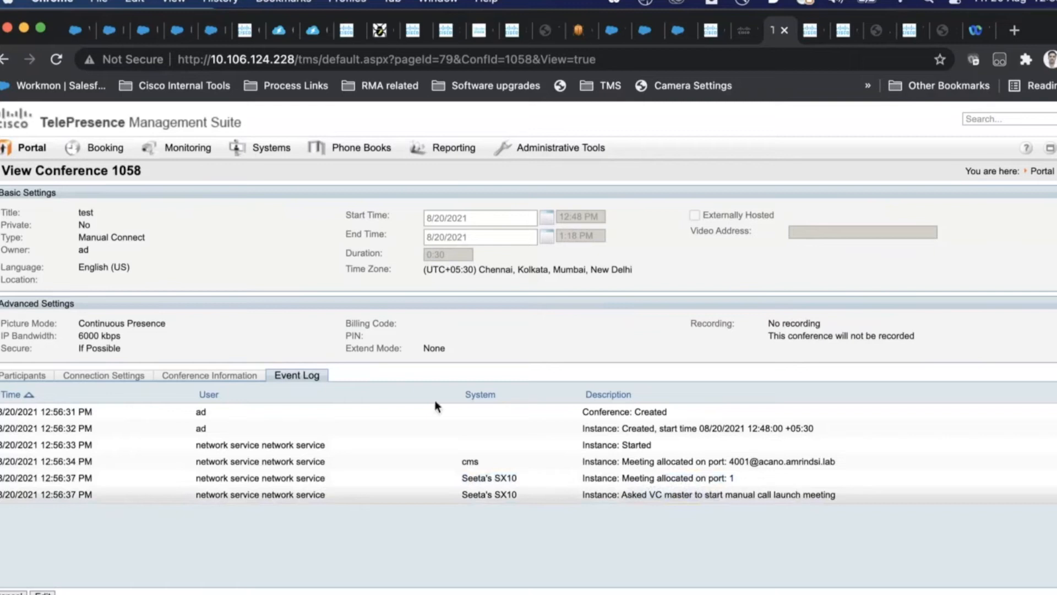
{"action": "left_click_drag", "start_coordinate": [96, 237], "coordinate": [208, 238]}
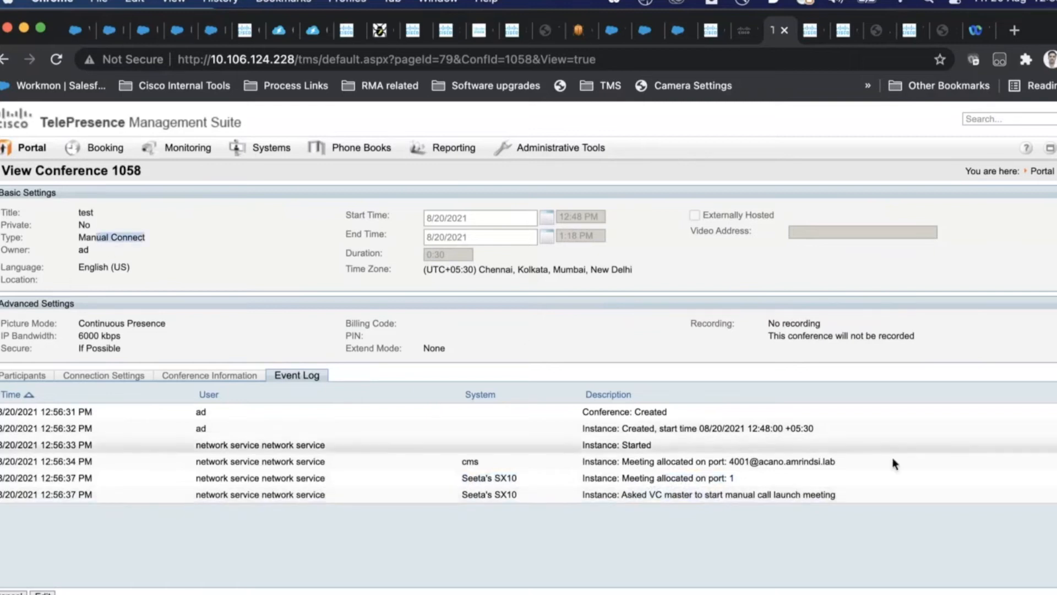
{"action": "left_click_drag", "start_coordinate": [838, 495], "coordinate": [757, 502]}
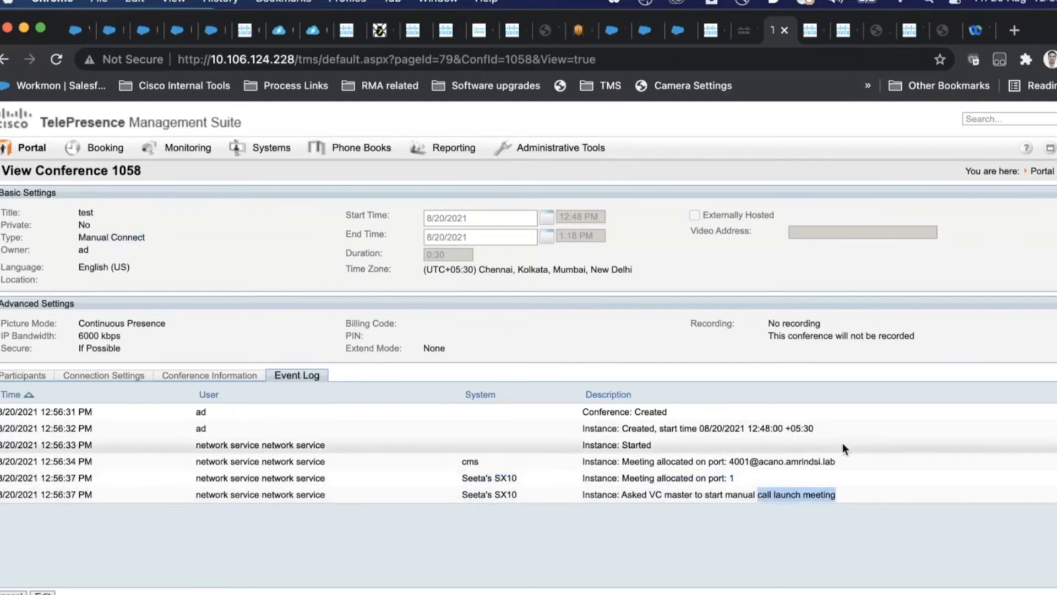
{"action": "left_click_drag", "start_coordinate": [837, 453], "coordinate": [728, 462]}
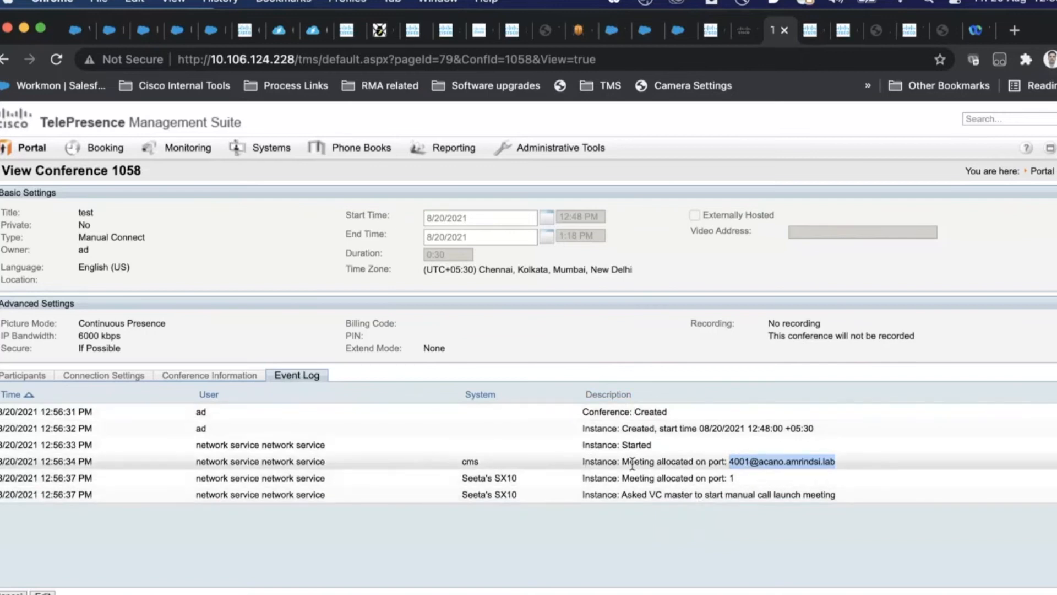
{"action": "left_click_drag", "start_coordinate": [544, 465], "coordinate": [424, 467]}
{"action": "left_click", "coordinate": [581, 467]}
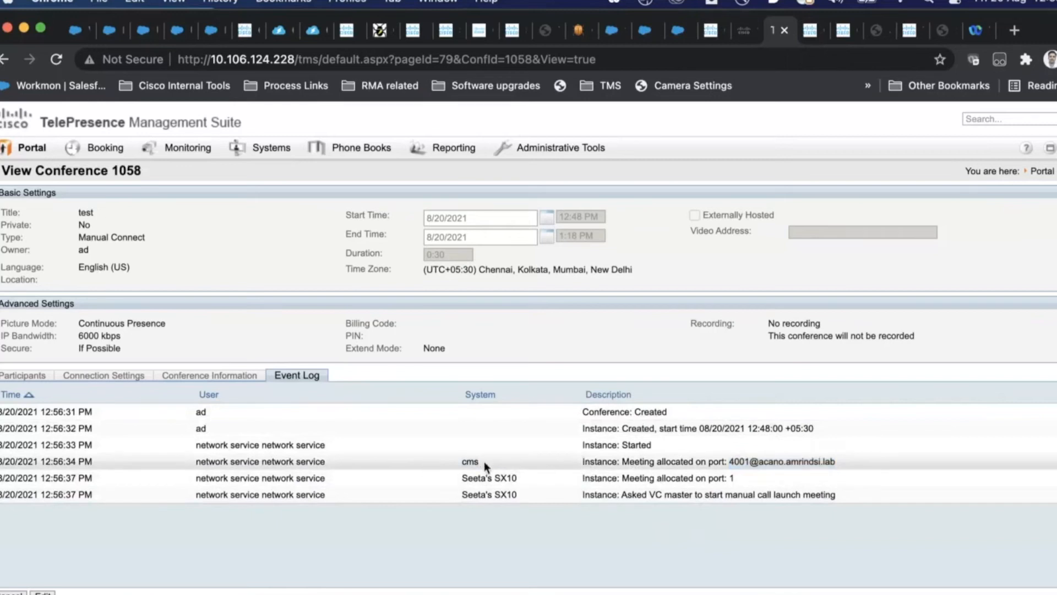
{"action": "double_click", "coordinate": [469, 463]}
{"action": "double_click", "coordinate": [483, 478]}
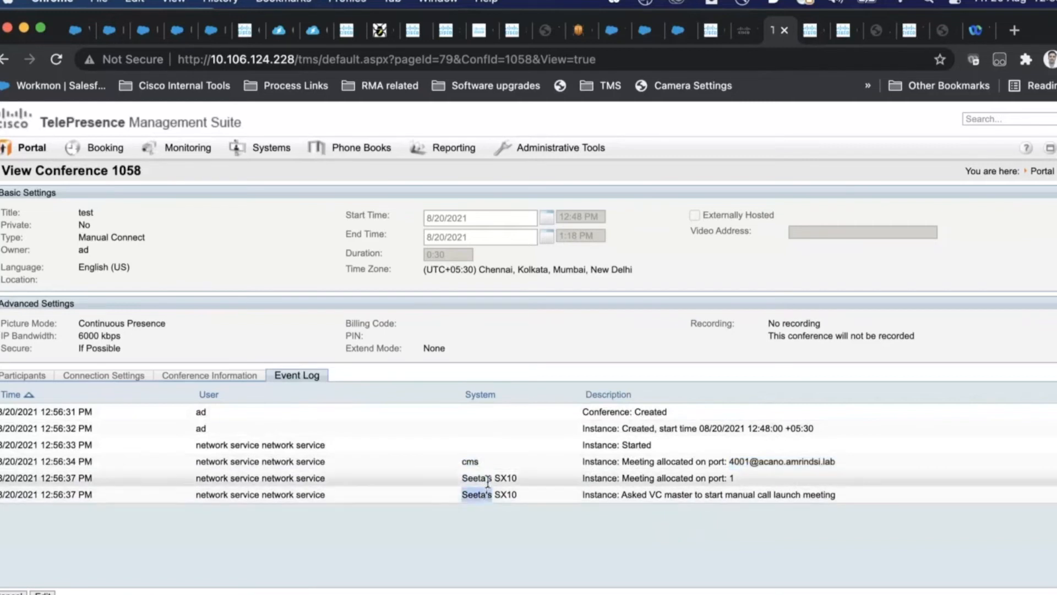
{"action": "left_click_drag", "start_coordinate": [462, 461], "coordinate": [481, 461]}
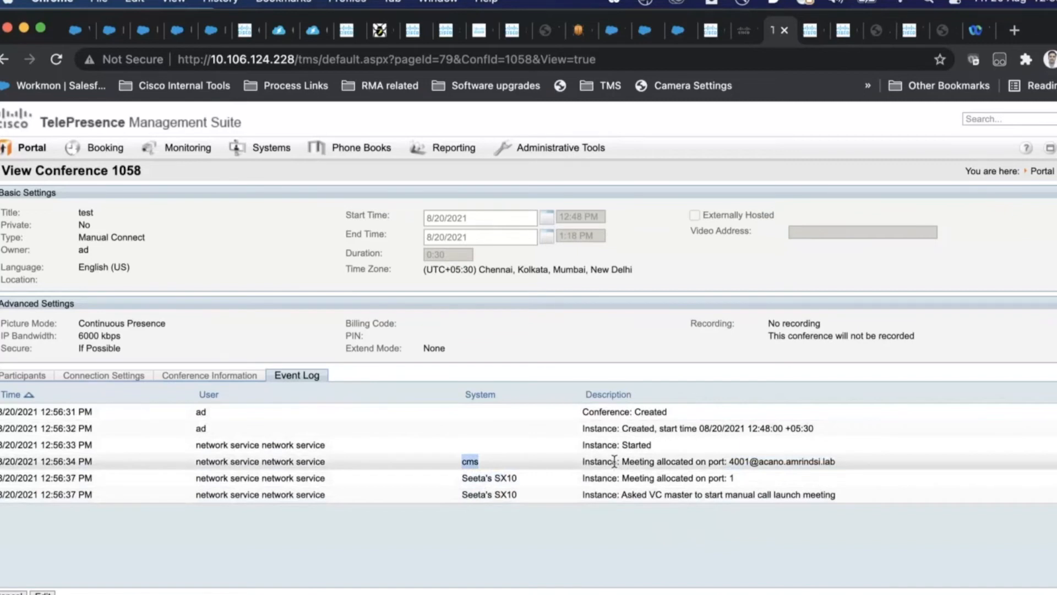
{"action": "left_click_drag", "start_coordinate": [595, 462], "coordinate": [844, 464]}
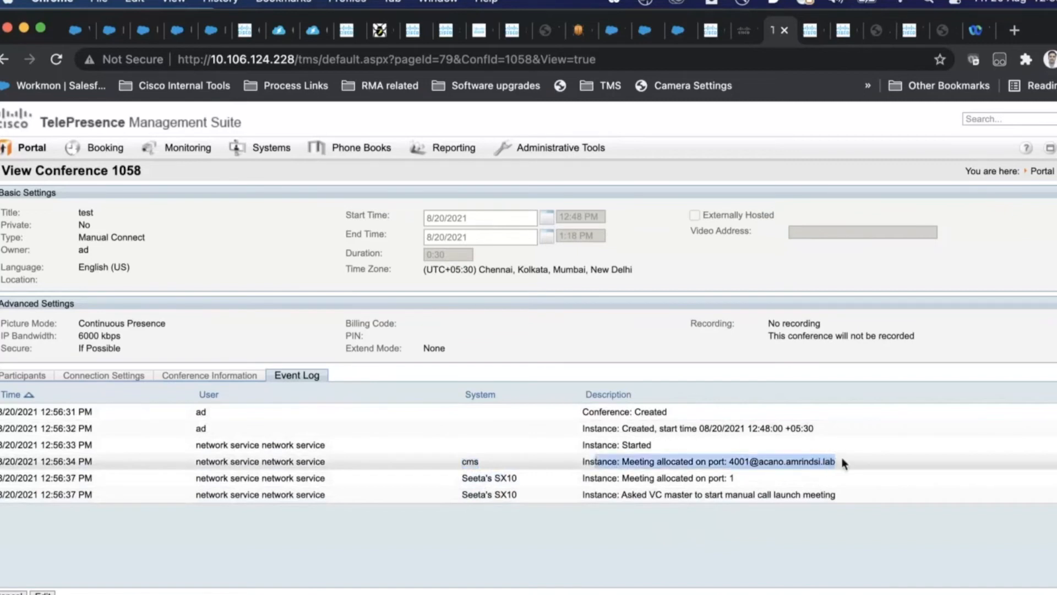
{"action": "left_click", "coordinate": [468, 460]}
{"action": "left_click_drag", "start_coordinate": [583, 461], "coordinate": [658, 471]}
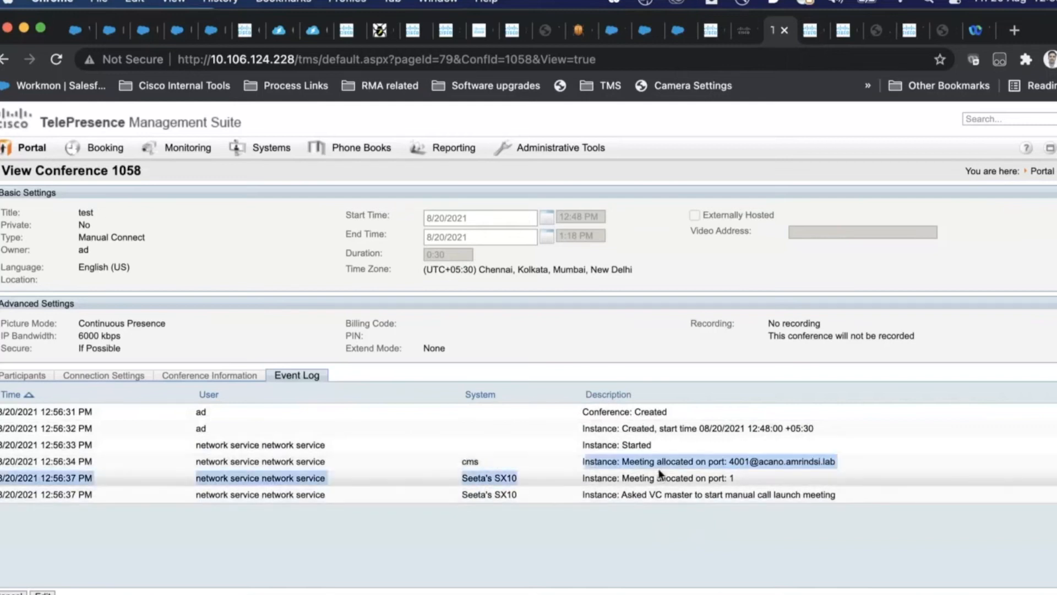
{"action": "left_click", "coordinate": [491, 485]}
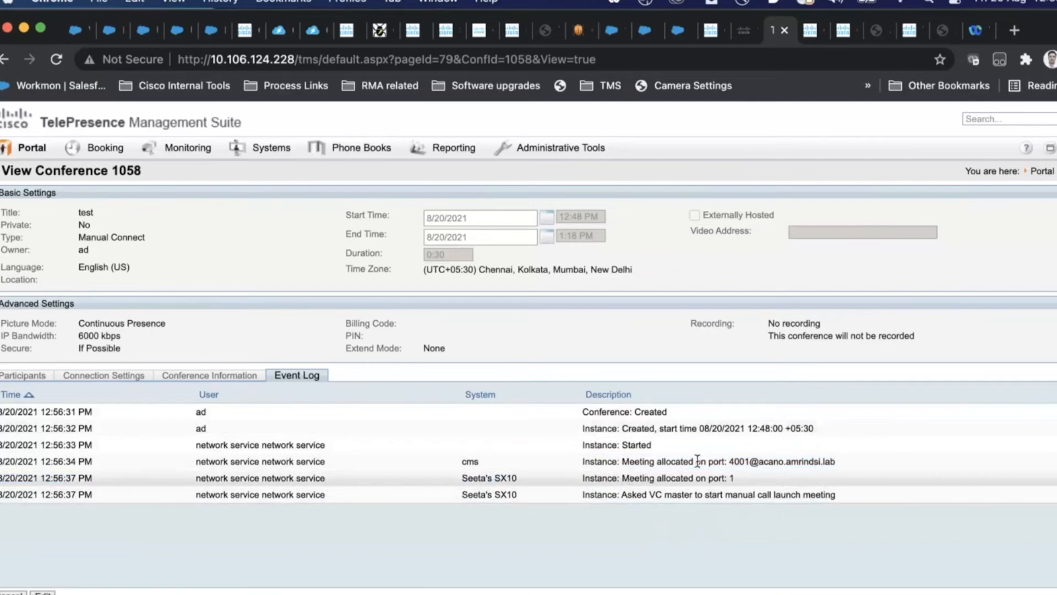
{"action": "left_click_drag", "start_coordinate": [836, 461], "coordinate": [578, 462]}
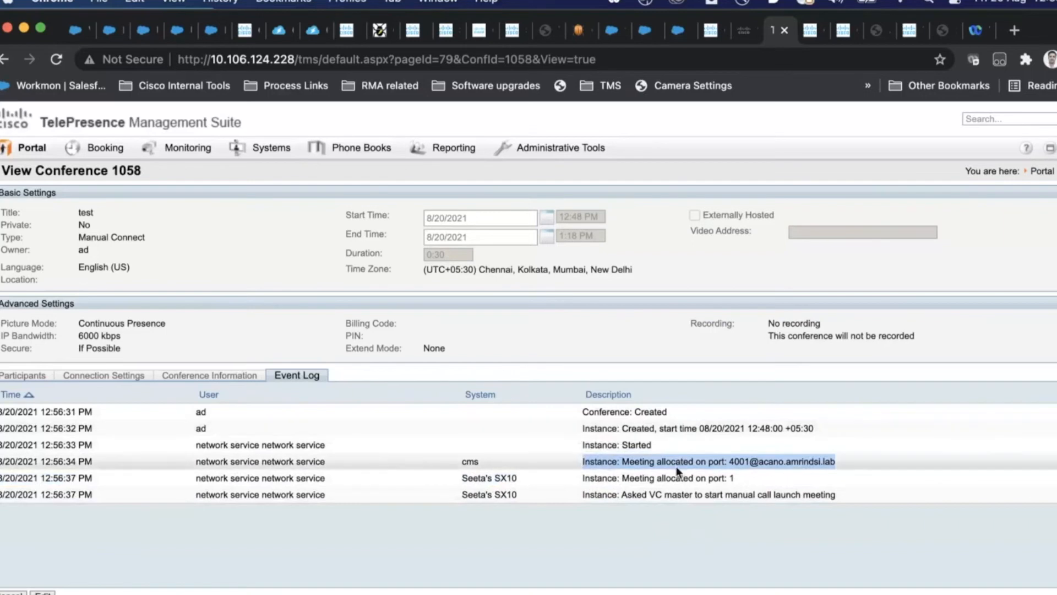
{"action": "left_click_drag", "start_coordinate": [764, 468], "coordinate": [683, 474]}
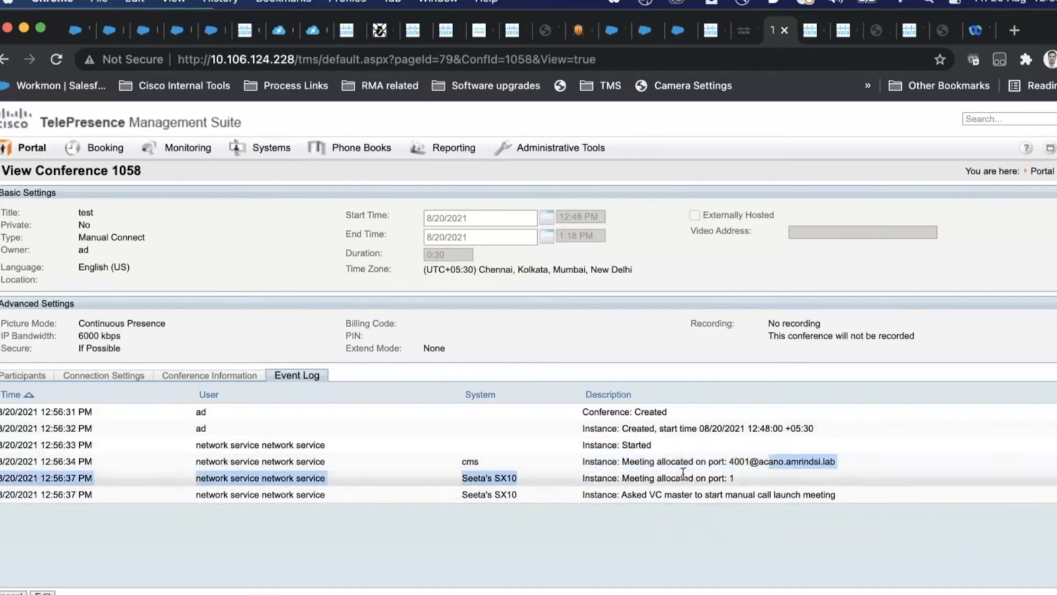
{"action": "left_click", "coordinate": [852, 467]}
{"action": "left_click_drag", "start_coordinate": [679, 510], "coordinate": [0, 420]}
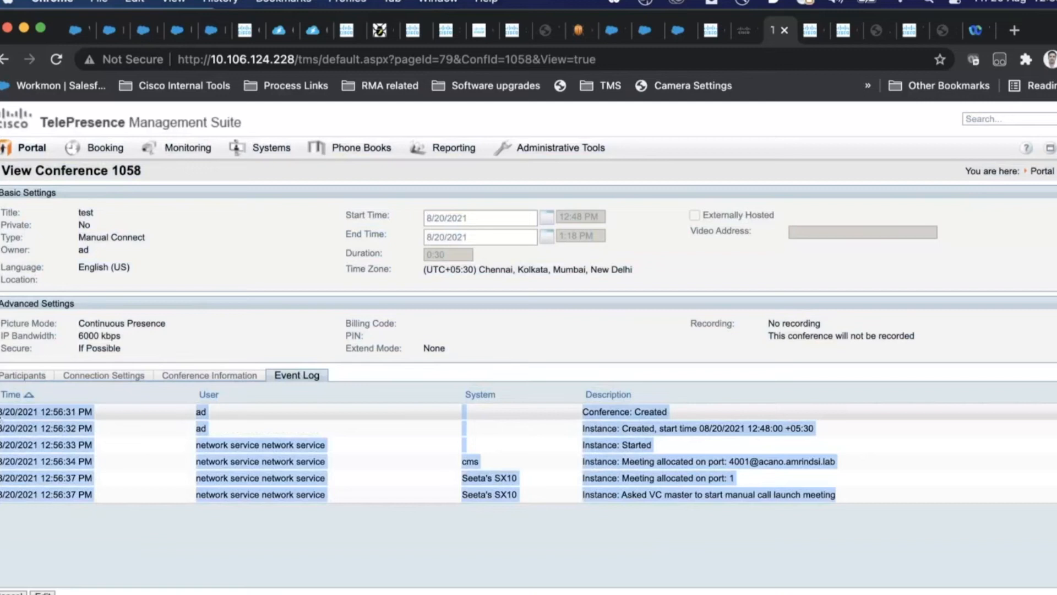
Step: Edit conference 1058, add SIP Video Dial In external participants, and reopen it from the conference list
{"action": "left_click", "coordinate": [207, 487]}
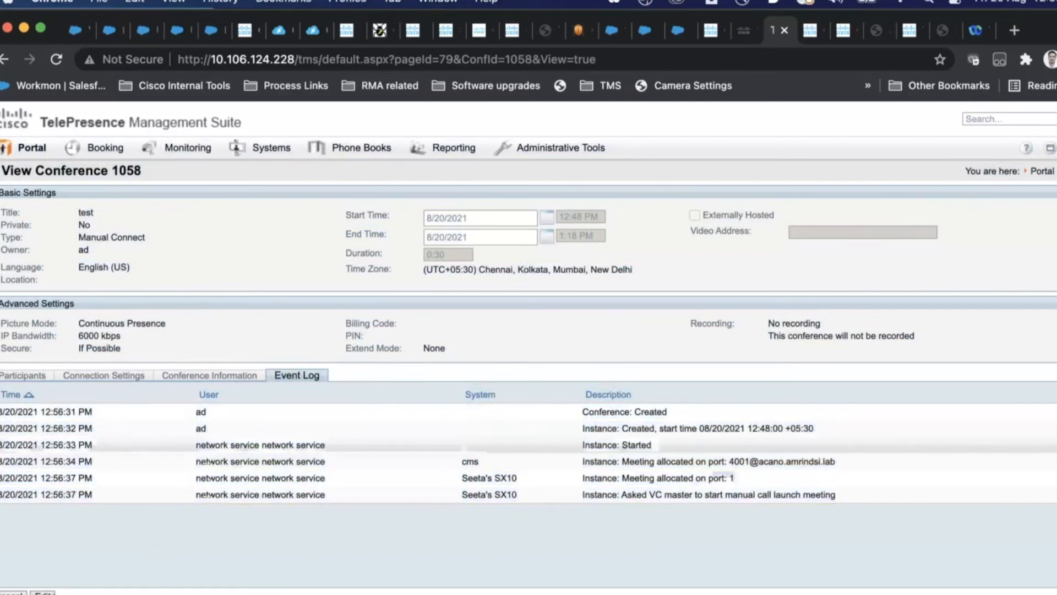
{"action": "left_click", "coordinate": [50, 593]}
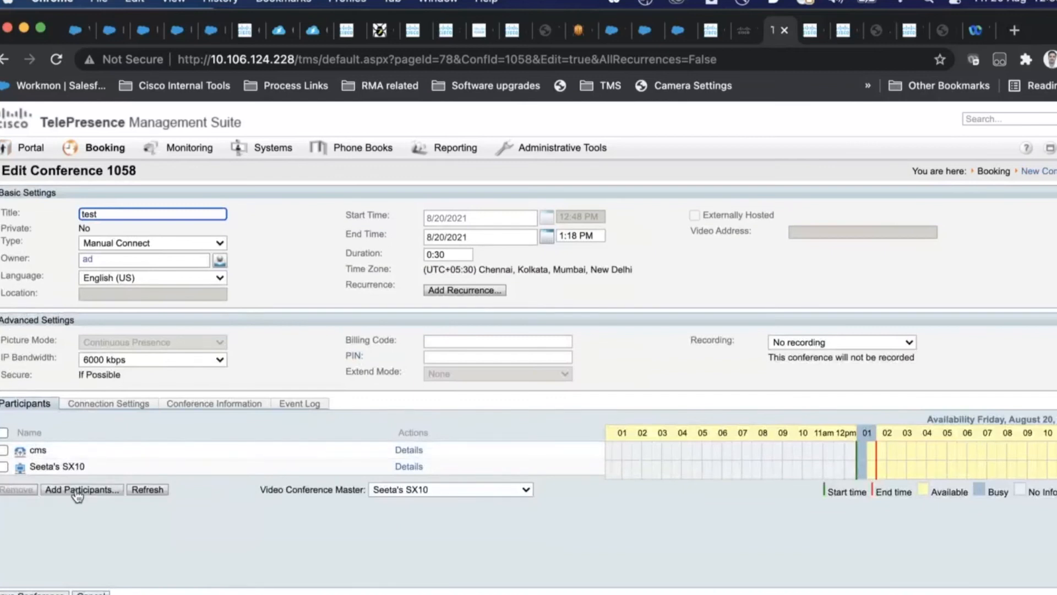
{"action": "left_click", "coordinate": [77, 495]}
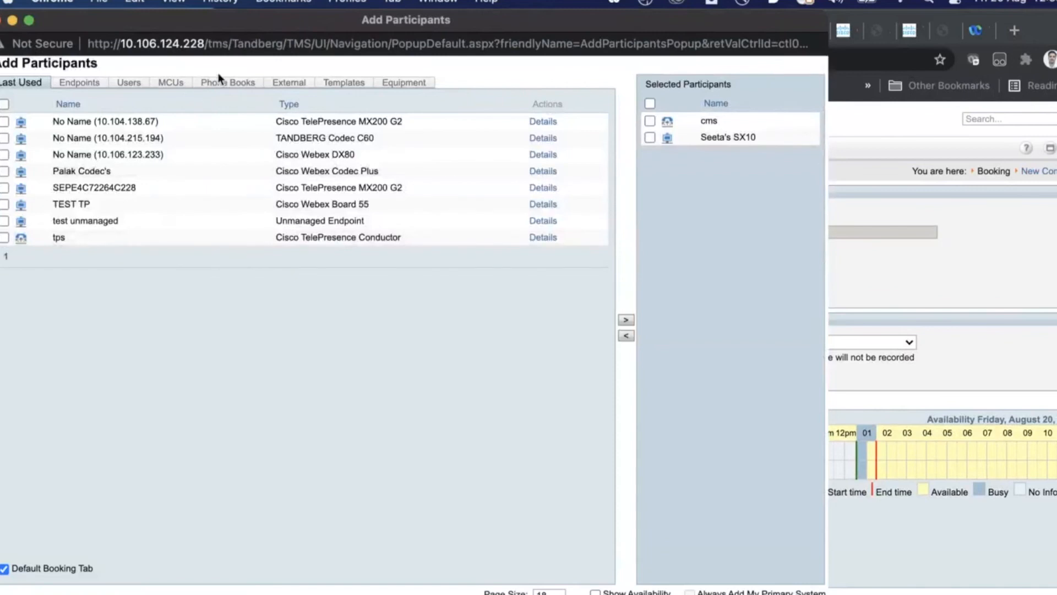
{"action": "left_click", "coordinate": [307, 81]}
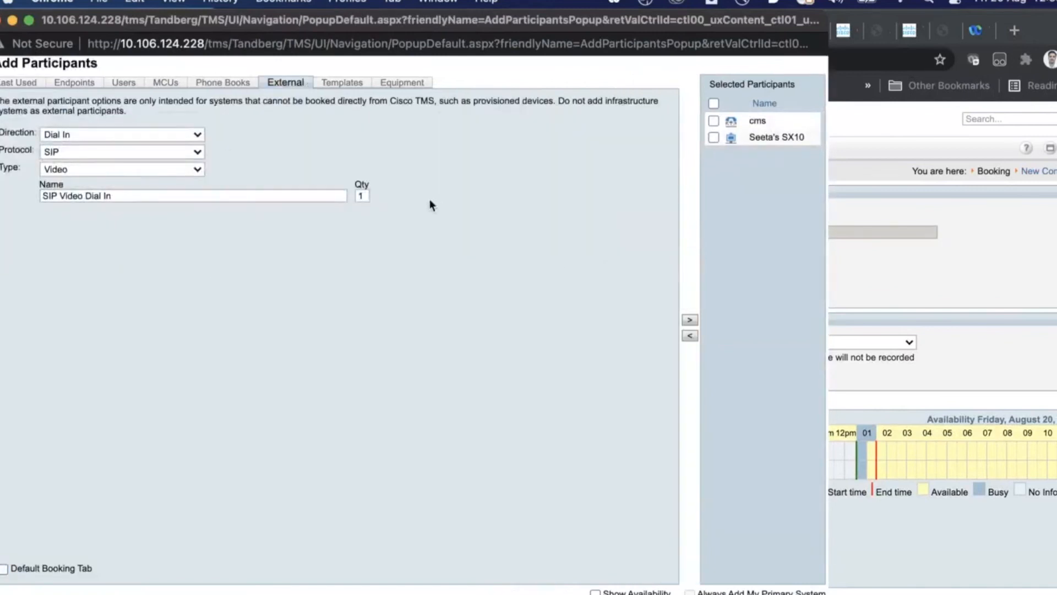
{"action": "left_click", "coordinate": [688, 320]}
{"action": "left_click", "coordinate": [689, 321]}
{"action": "left_click", "coordinate": [688, 320]}
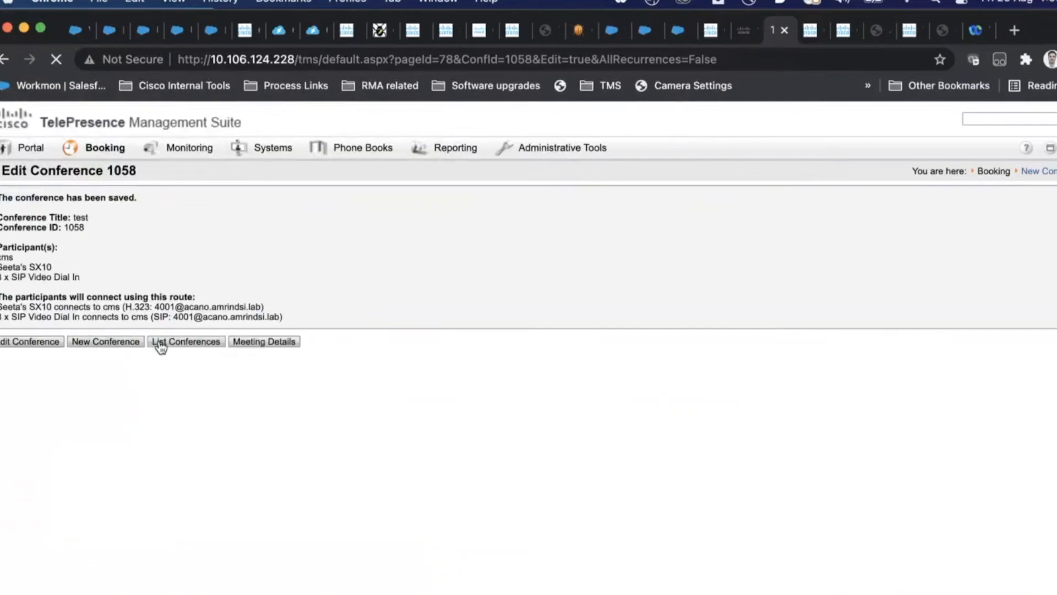
{"action": "left_click", "coordinate": [160, 344]}
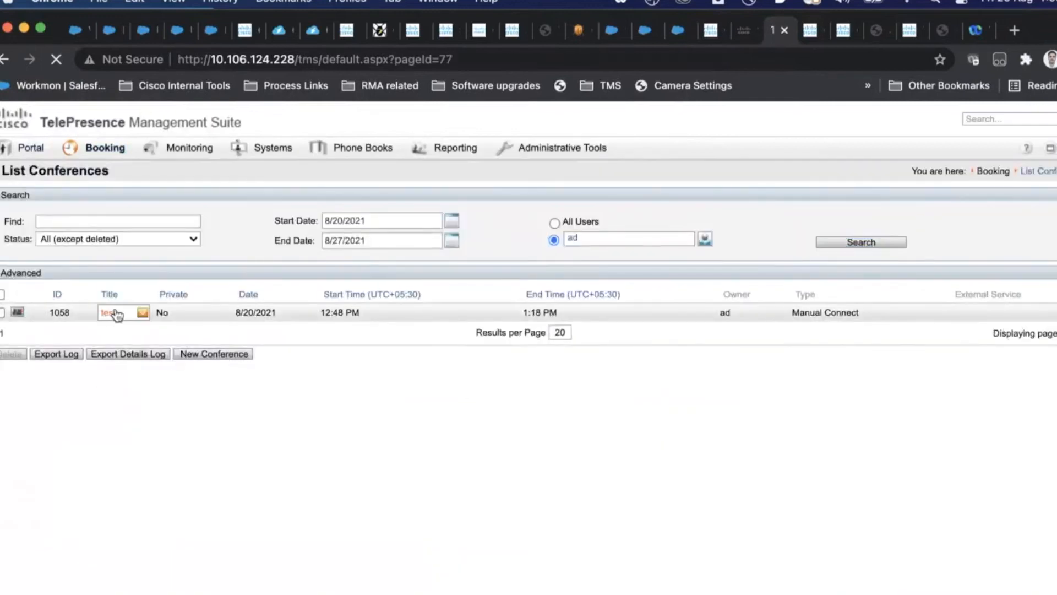
{"action": "left_click", "coordinate": [116, 312]}
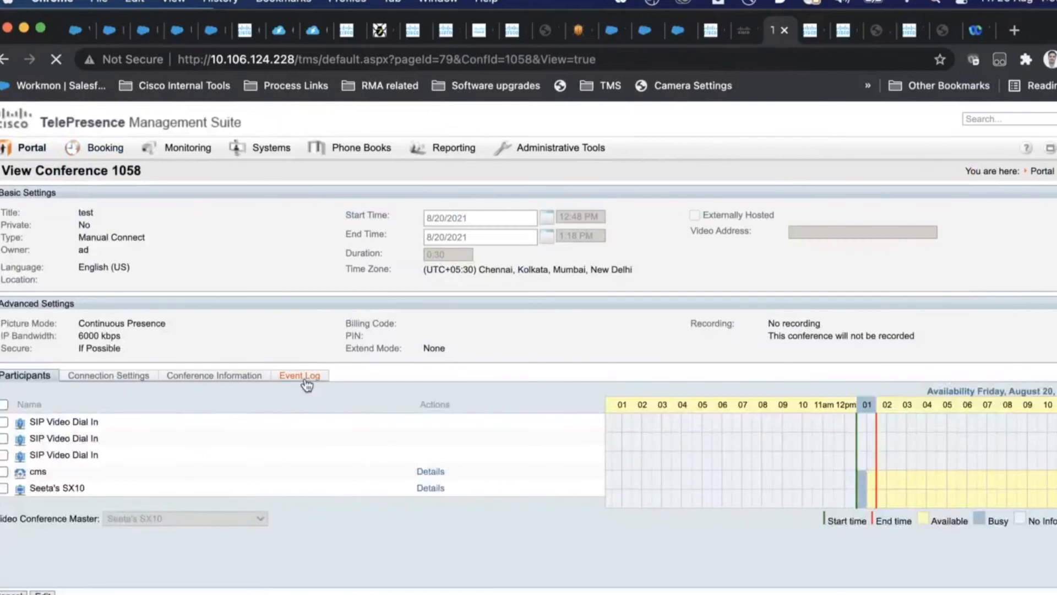
Step: Highlight the 12:59:30 PM Conference: Updated, Participant added and Instance: Updated event log entries
{"action": "left_click", "coordinate": [305, 381]}
{"action": "left_click_drag", "start_coordinate": [701, 561], "coordinate": [590, 561]}
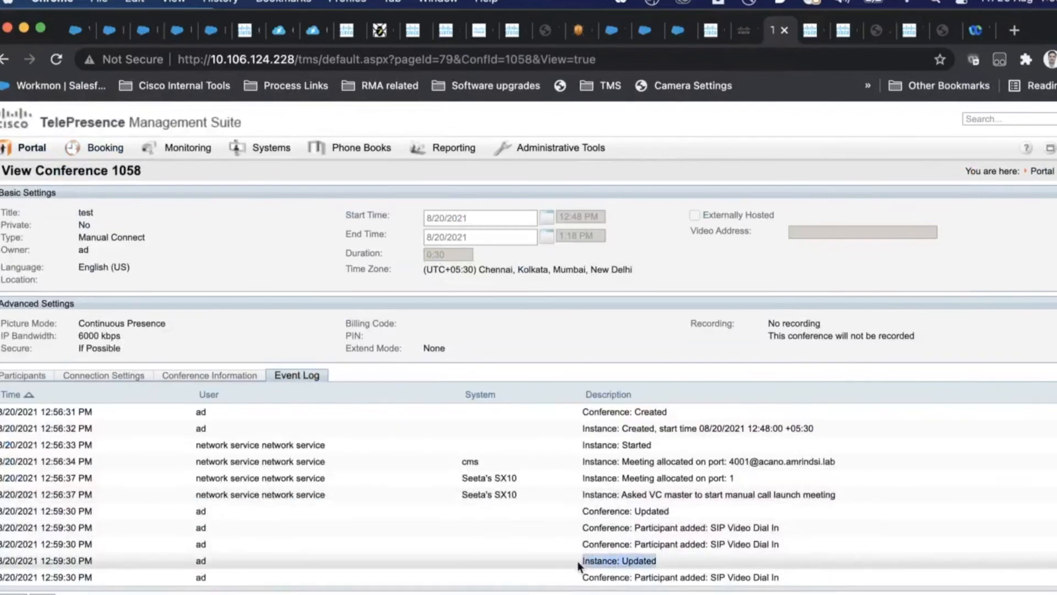
{"action": "left_click_drag", "start_coordinate": [670, 509], "coordinate": [568, 511]}
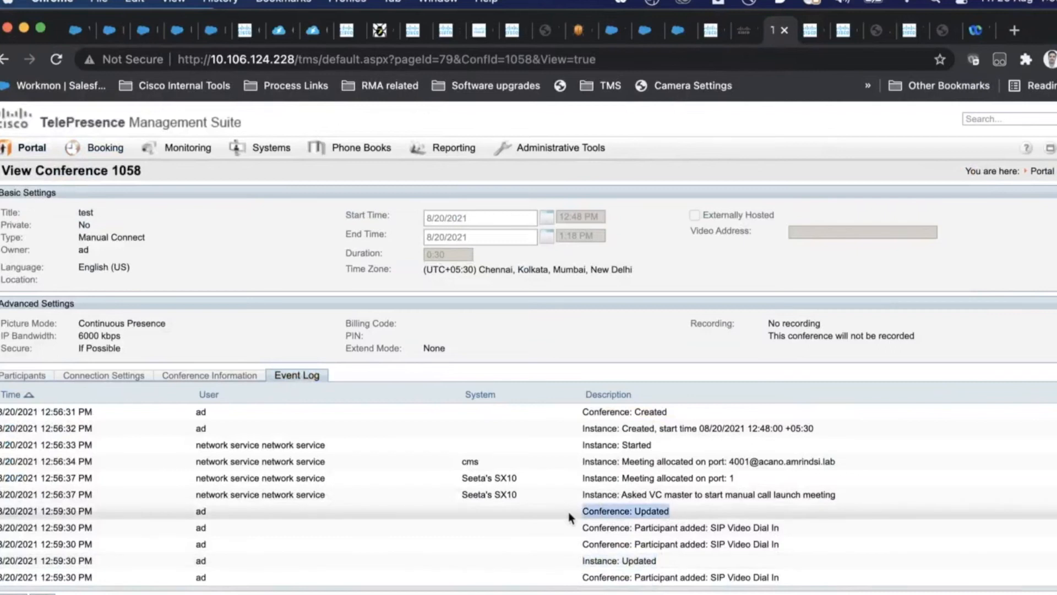
{"action": "left_click", "coordinate": [772, 520]}
{"action": "left_click_drag", "start_coordinate": [792, 536], "coordinate": [558, 548]}
{"action": "left_click_drag", "start_coordinate": [785, 576], "coordinate": [523, 577]}
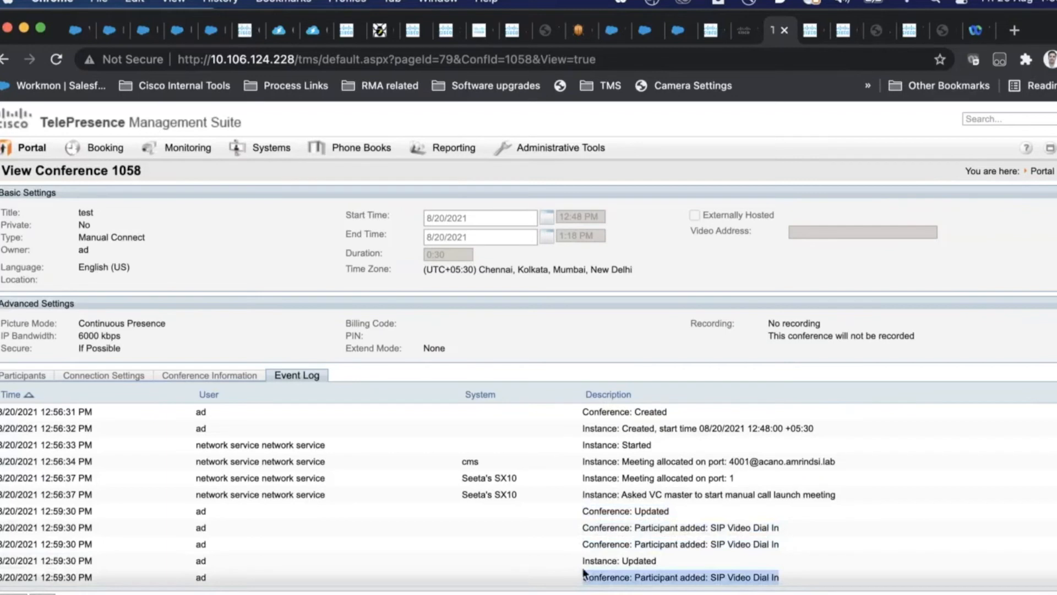
{"action": "left_click_drag", "start_coordinate": [781, 576], "coordinate": [3, 509]}
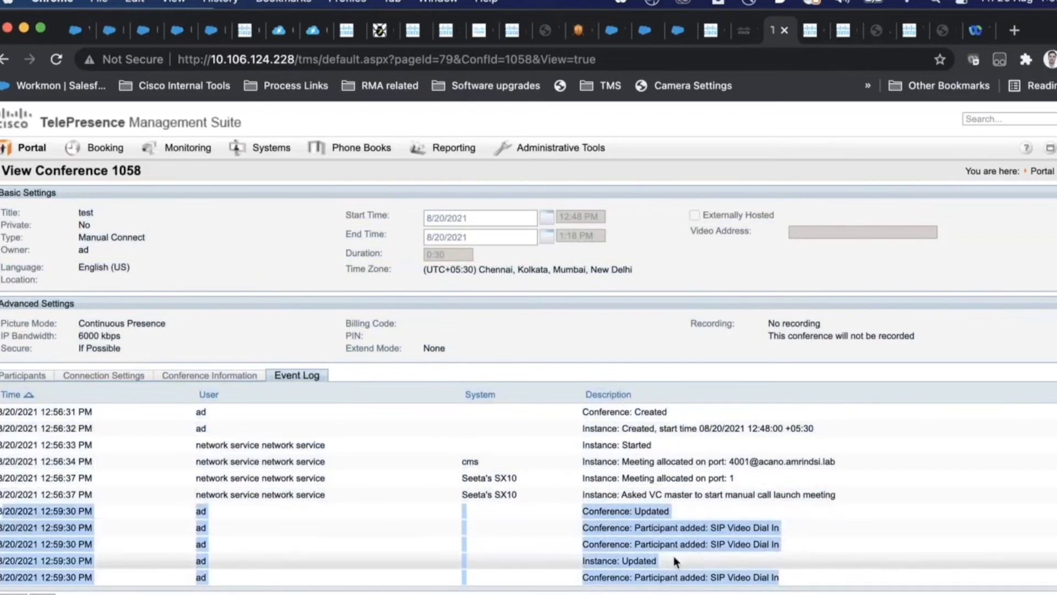
{"action": "left_click_drag", "start_coordinate": [673, 556], "coordinate": [580, 563]}
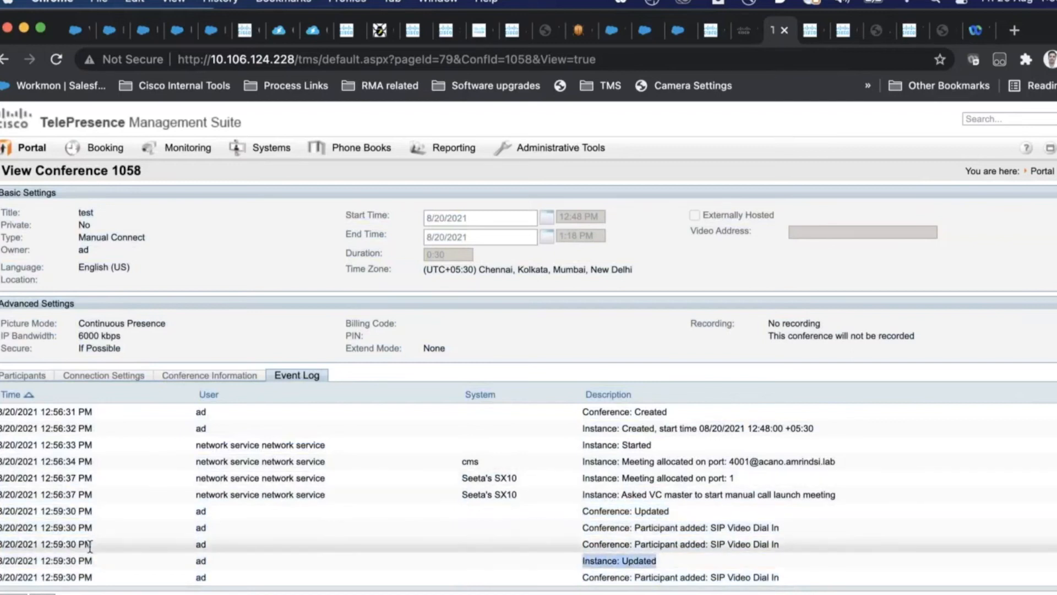
{"action": "left_click_drag", "start_coordinate": [110, 560], "coordinate": [1, 564]}
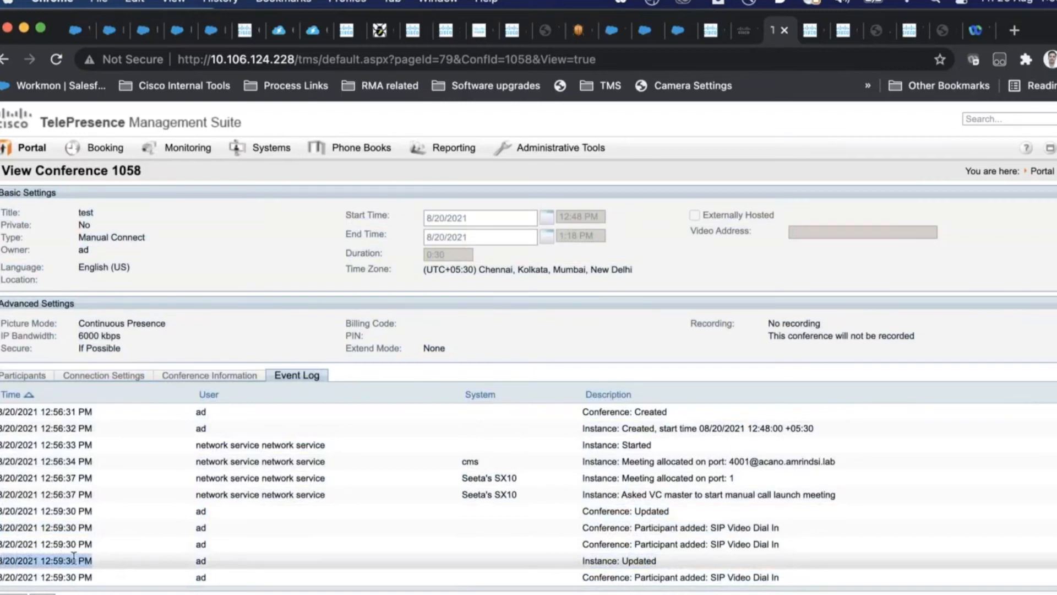
{"action": "left_click_drag", "start_coordinate": [656, 561], "coordinate": [563, 565]}
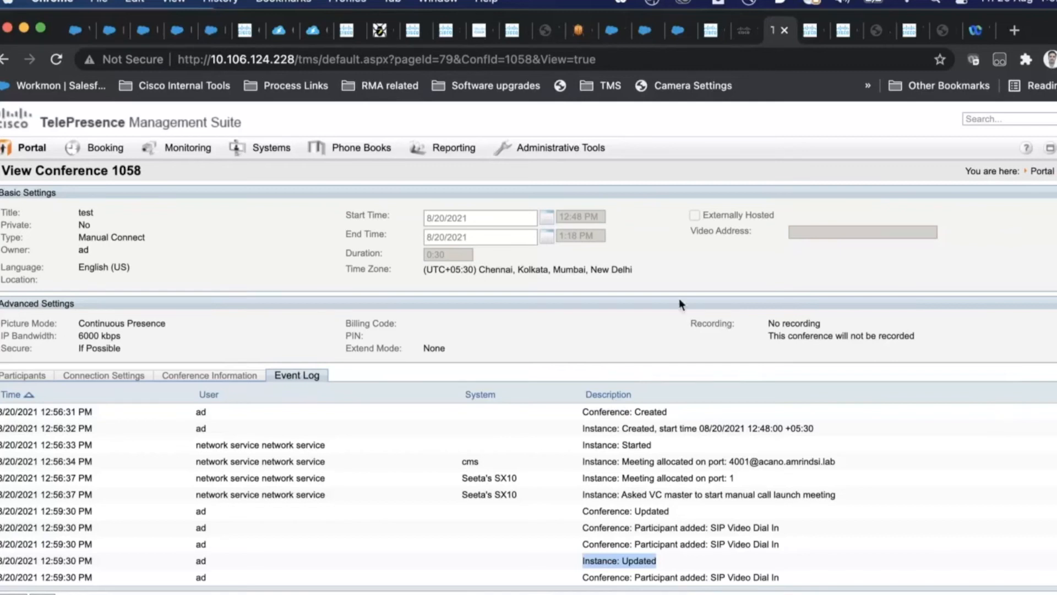
Step: Select the 4001 number in the first connection's address on Connection Settings, then show the Event Log
{"action": "left_click", "coordinate": [105, 377]}
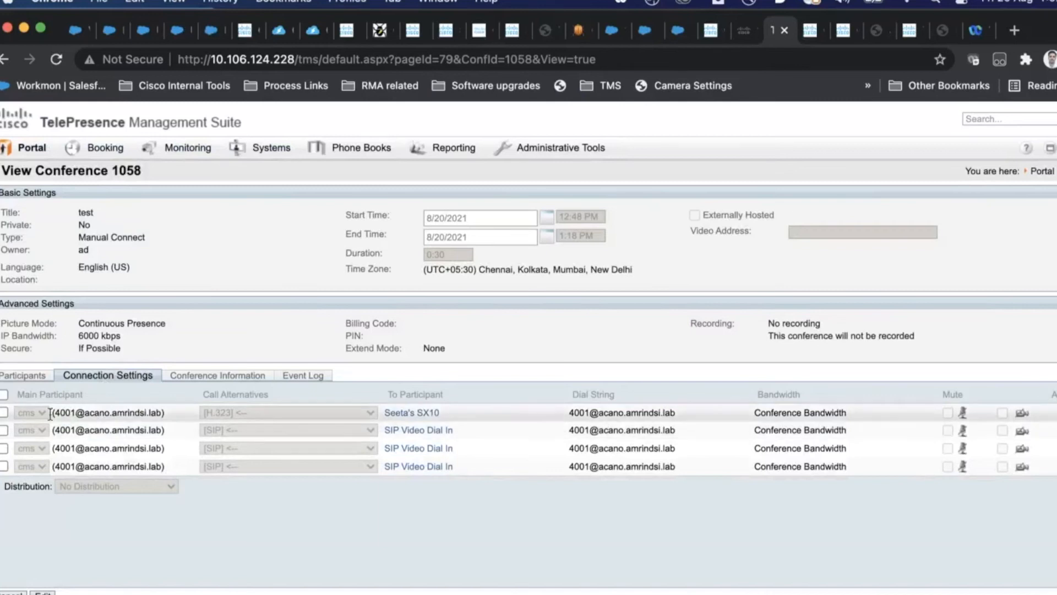
{"action": "left_click_drag", "start_coordinate": [73, 412], "coordinate": [54, 413]}
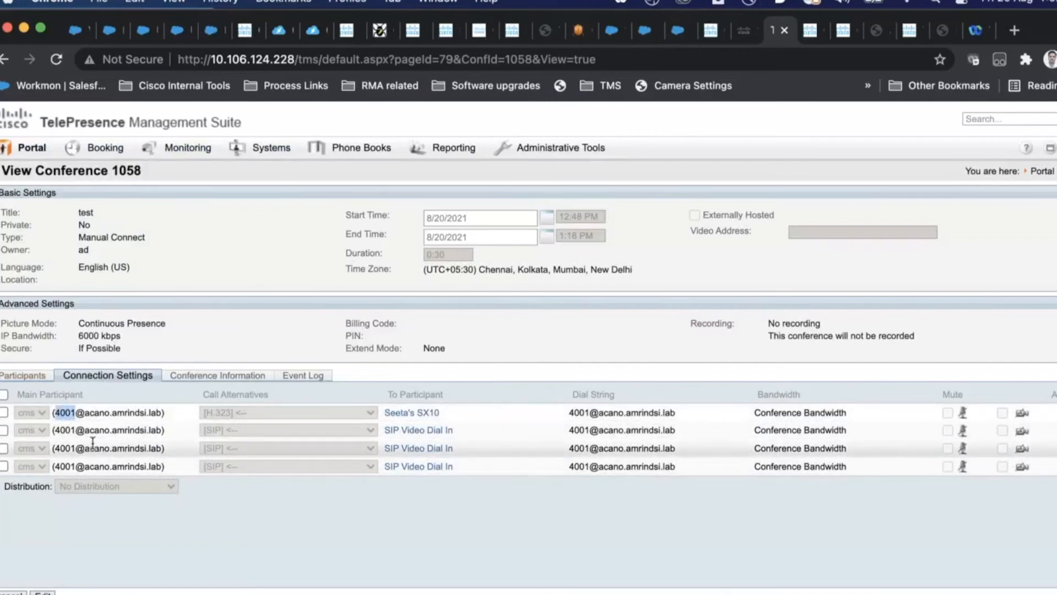
{"action": "left_click", "coordinate": [66, 412]}
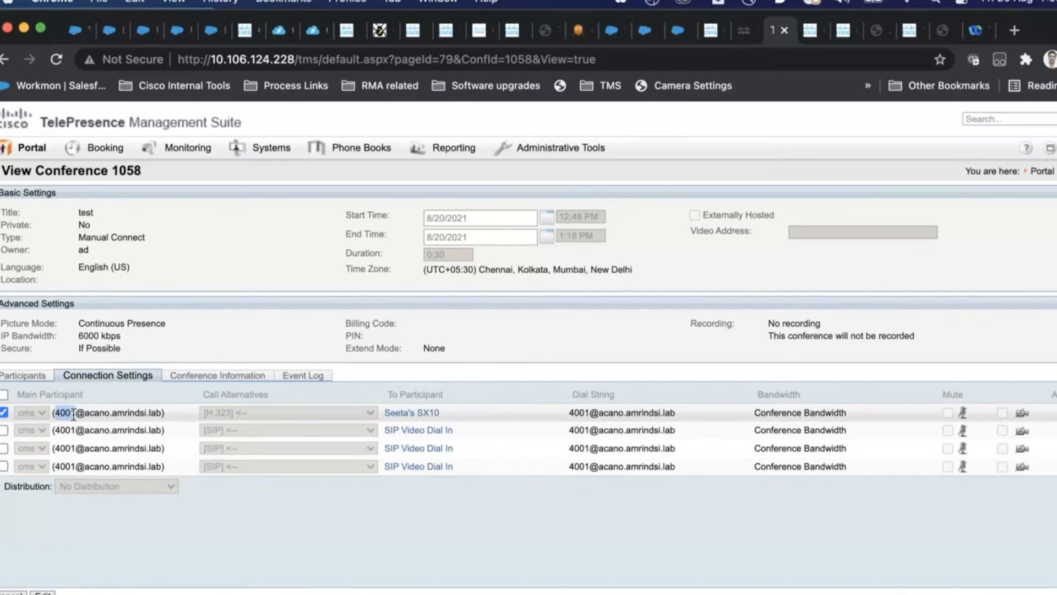
{"action": "left_click_drag", "start_coordinate": [73, 414], "coordinate": [76, 414]}
{"action": "triple_click", "coordinate": [64, 411]}
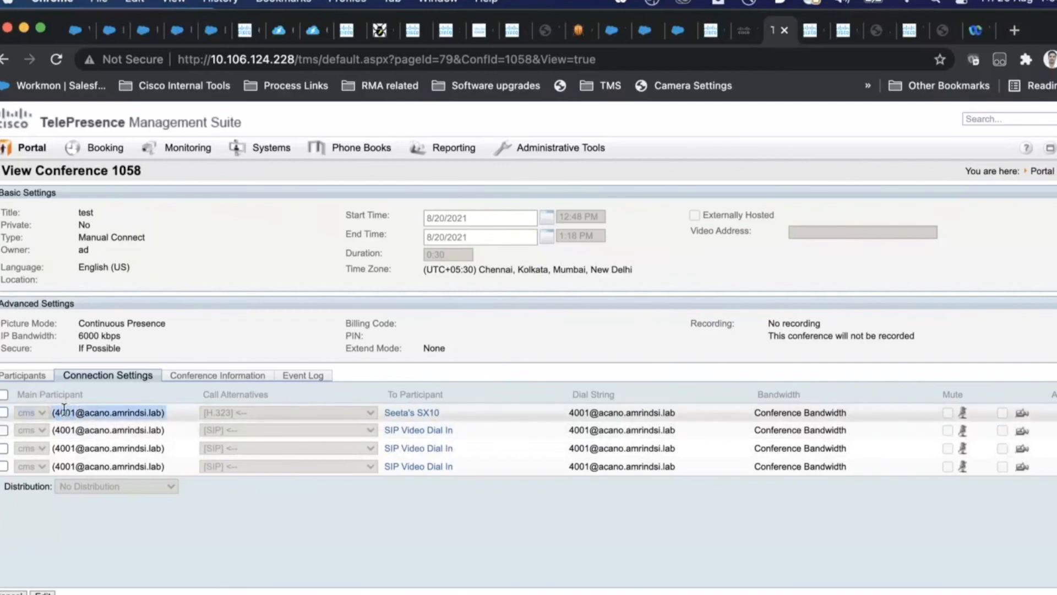
{"action": "double_click", "coordinate": [64, 412]}
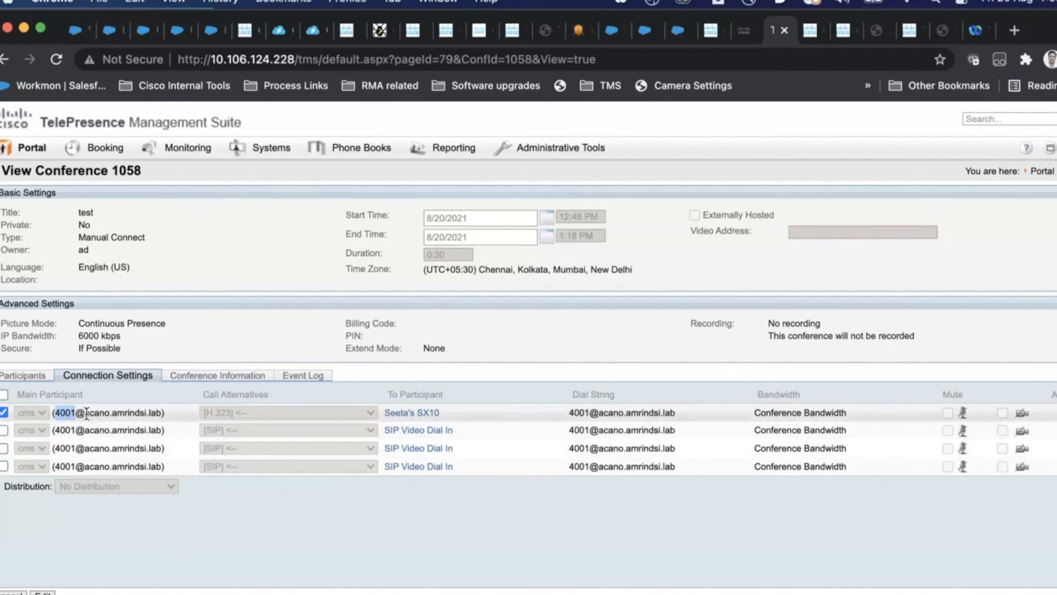
{"action": "left_click", "coordinate": [307, 377]}
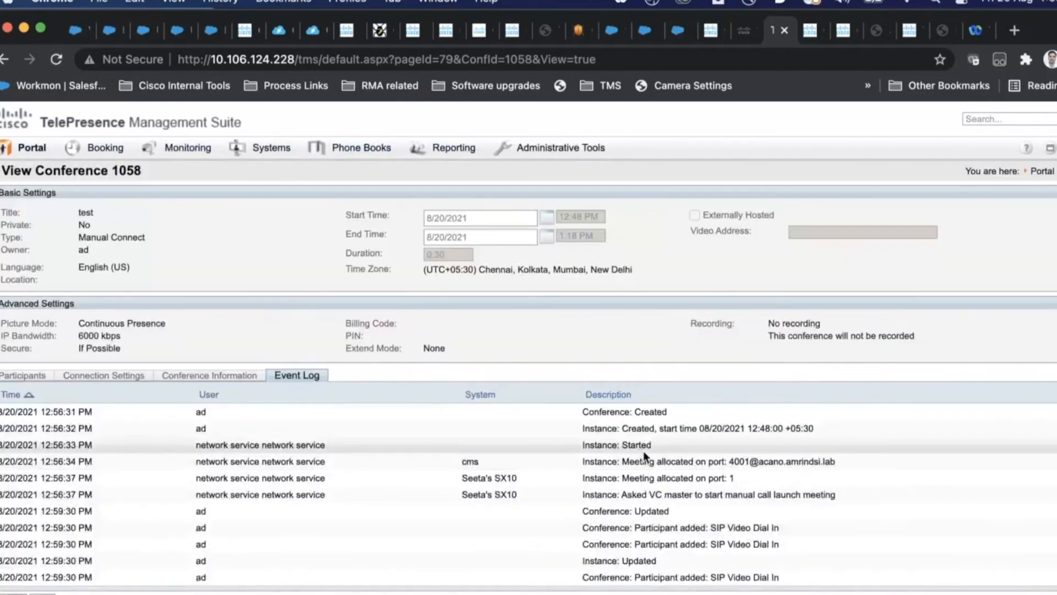
{"action": "left_click_drag", "start_coordinate": [771, 581], "coordinate": [651, 579]}
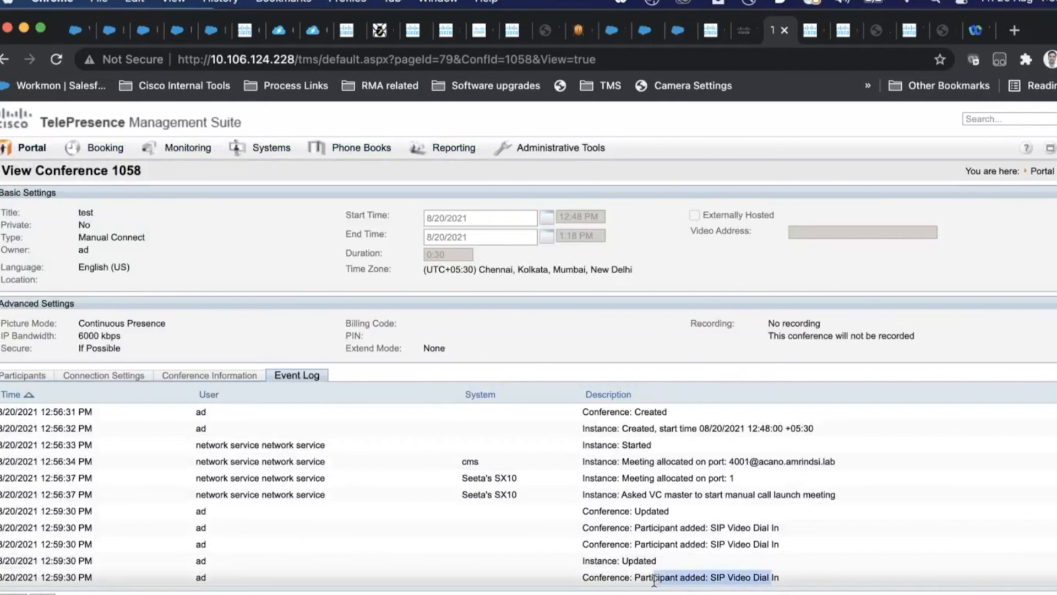
{"action": "left_click_drag", "start_coordinate": [766, 545], "coordinate": [690, 544]}
{"action": "left_click_drag", "start_coordinate": [756, 527], "coordinate": [678, 527]}
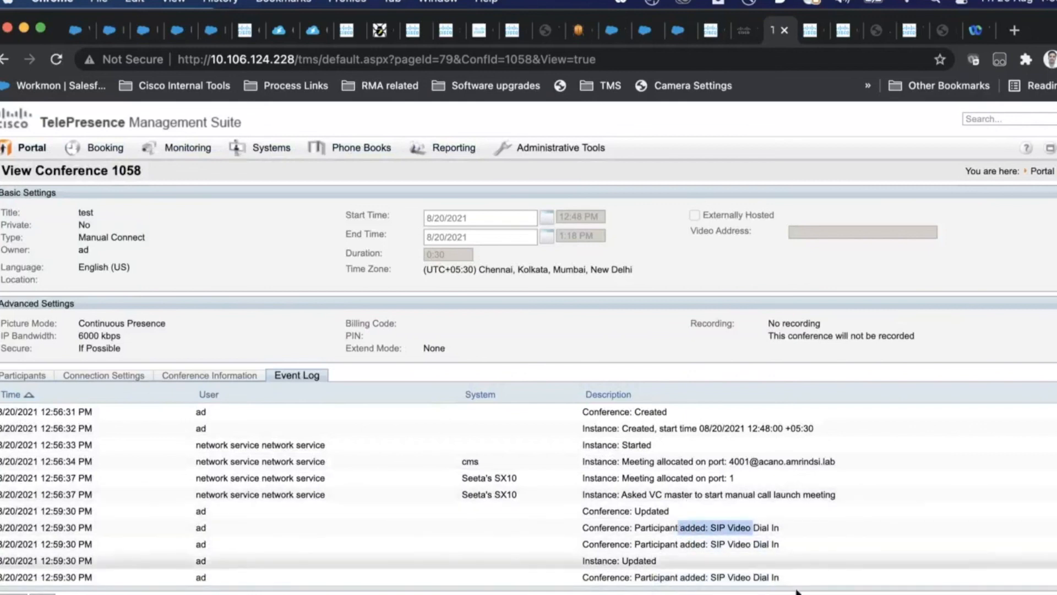
{"action": "left_click", "coordinate": [748, 460]}
{"action": "double_click", "coordinate": [740, 460]}
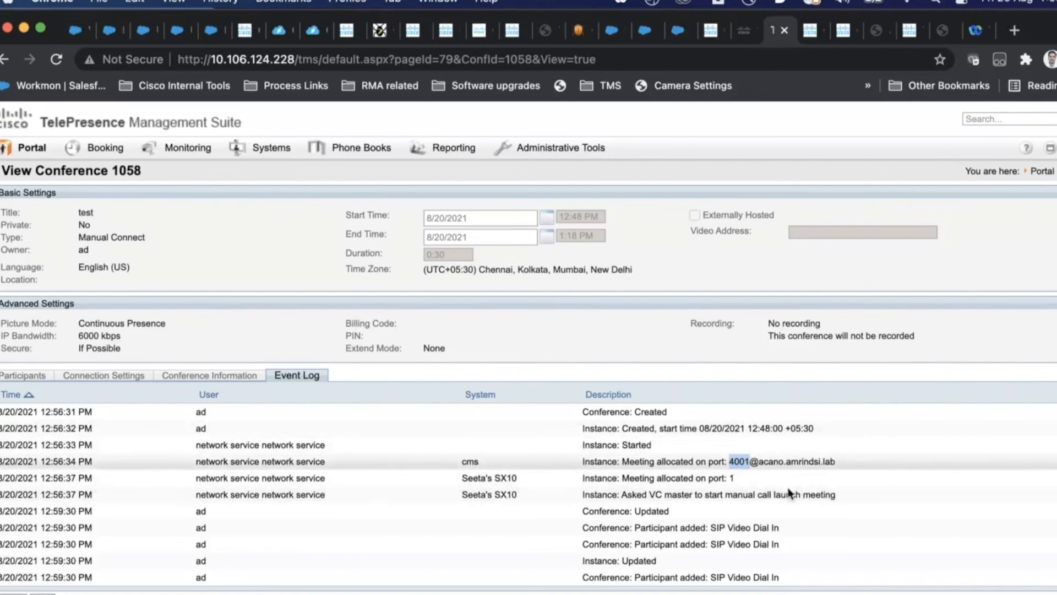
{"action": "left_click", "coordinate": [749, 461]}
{"action": "double_click", "coordinate": [748, 461]}
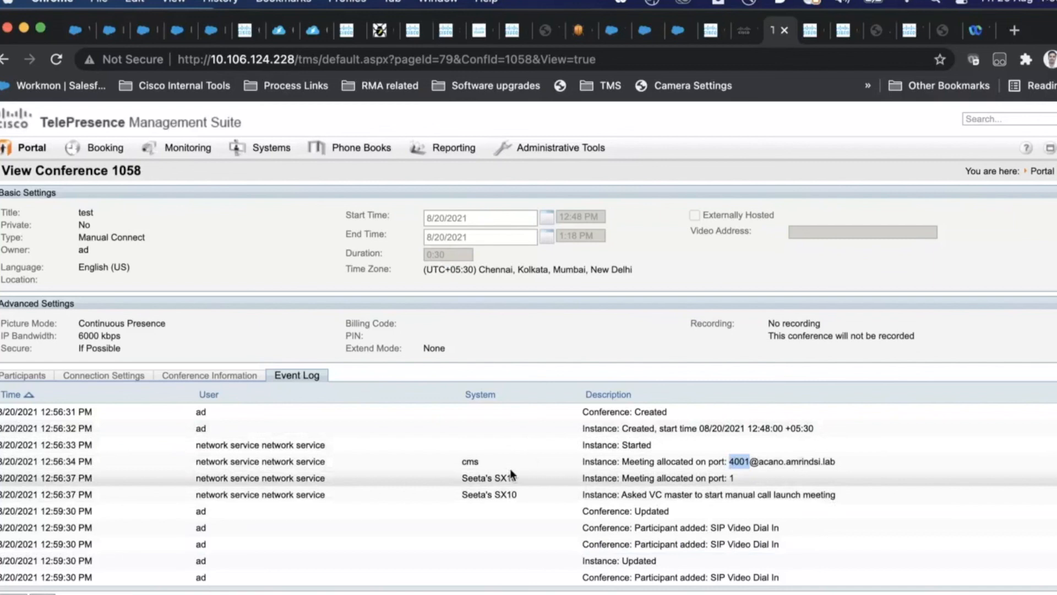
{"action": "left_click_drag", "start_coordinate": [658, 560], "coordinate": [1, 528]}
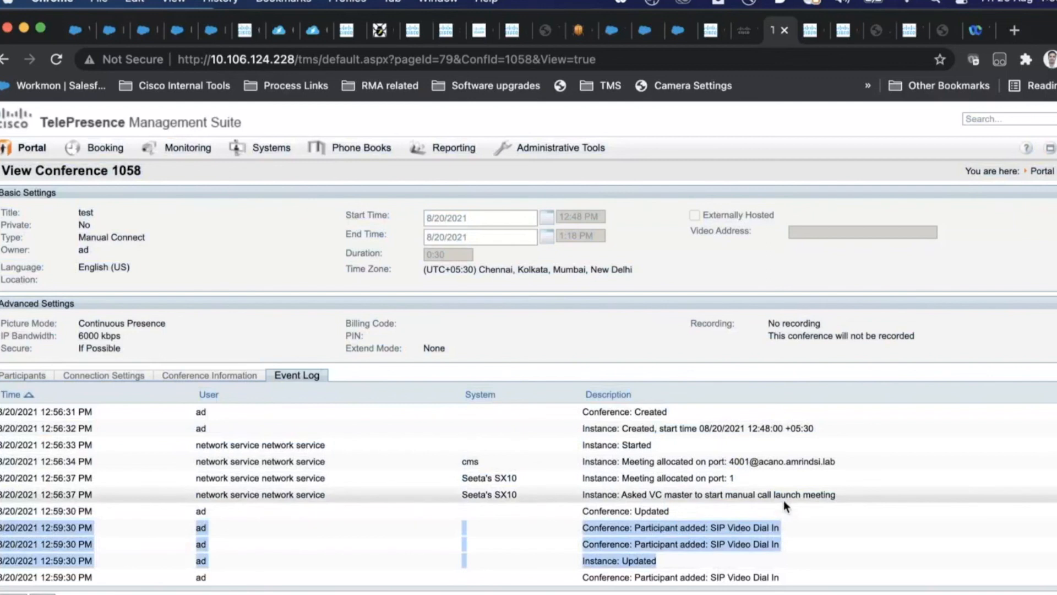
{"action": "triple_click", "coordinate": [658, 560]}
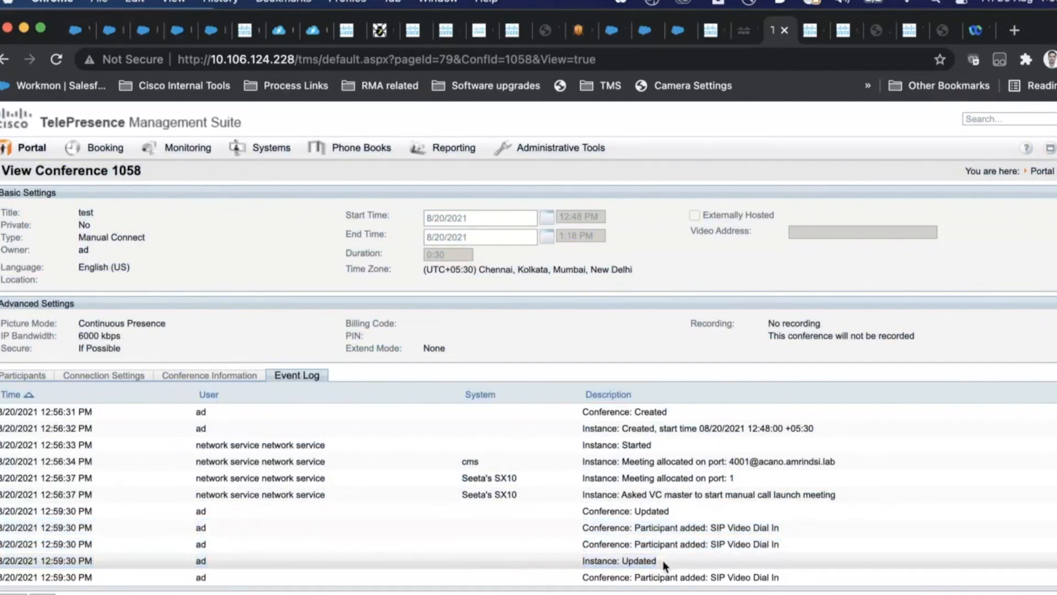
{"action": "left_click_drag", "start_coordinate": [93, 561], "coordinate": [1, 559]}
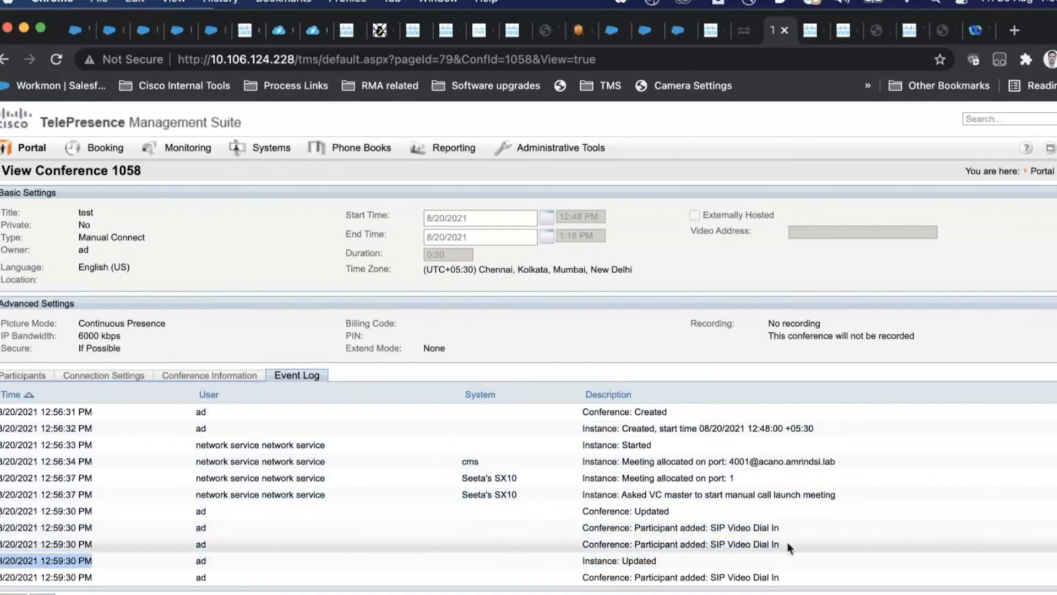
{"action": "left_click_drag", "start_coordinate": [787, 543], "coordinate": [657, 544]}
{"action": "left_click_drag", "start_coordinate": [785, 530], "coordinate": [565, 505]}
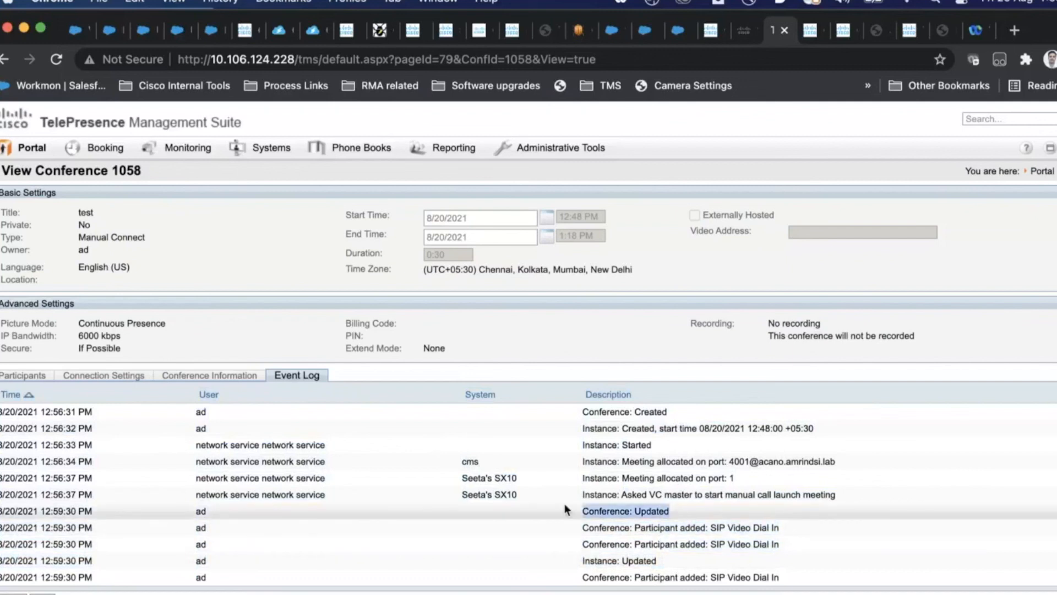
{"action": "left_click_drag", "start_coordinate": [844, 495], "coordinate": [582, 497]}
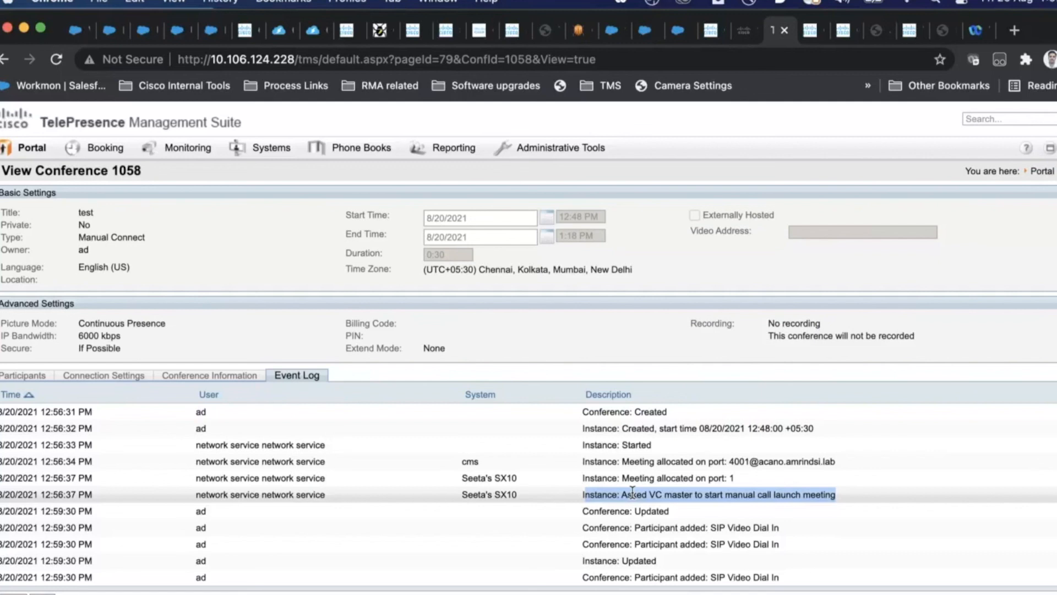
{"action": "mouse_move", "coordinate": [296, 154]}
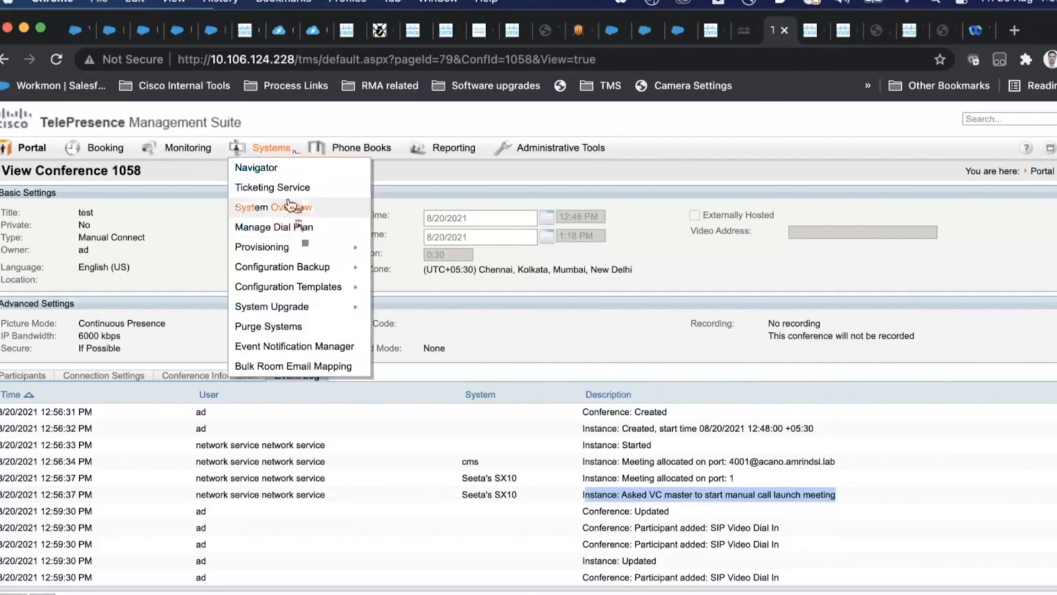
Step: Show all managed systems in the Navigator, scroll to the top, and select the cms meeting server
{"action": "left_click", "coordinate": [288, 169]}
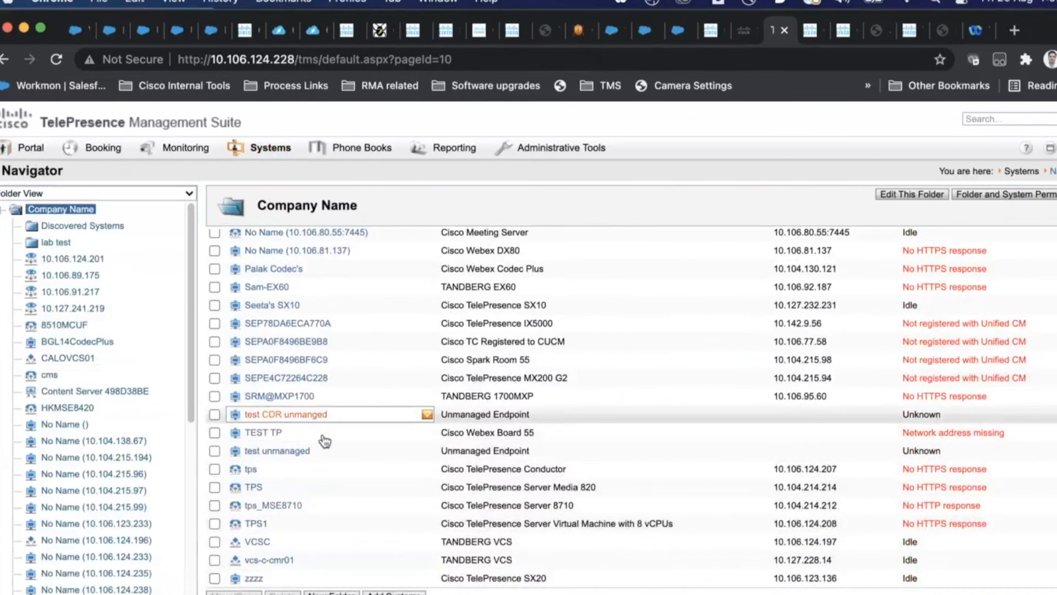
{"action": "scroll", "coordinate": [325, 440], "scroll_direction": "up", "scroll_amount": 6}
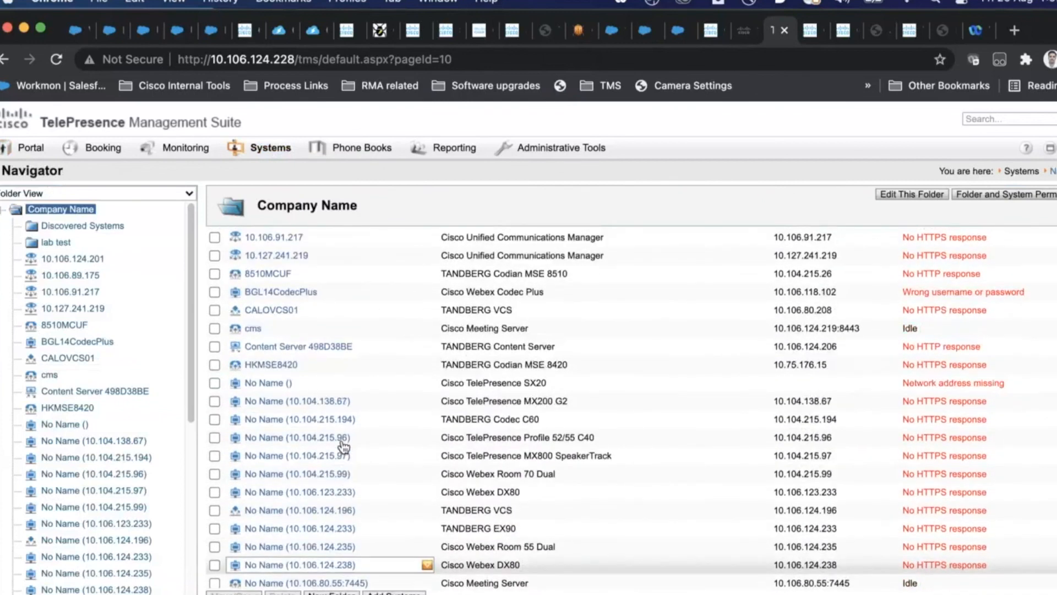
{"action": "scroll", "coordinate": [343, 445], "scroll_direction": "up", "scroll_amount": 3}
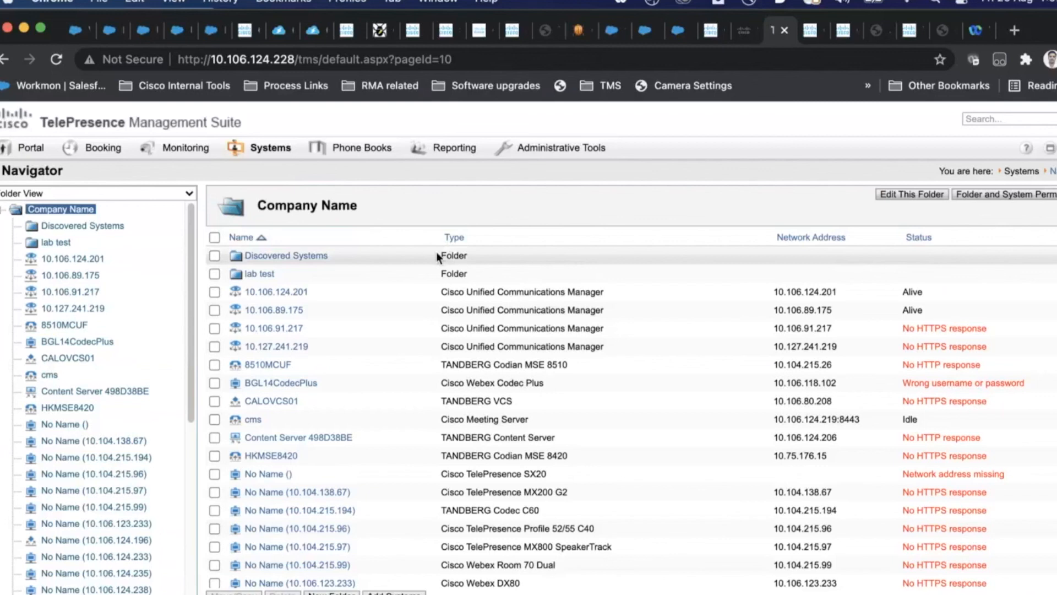
{"action": "left_click", "coordinate": [251, 422]}
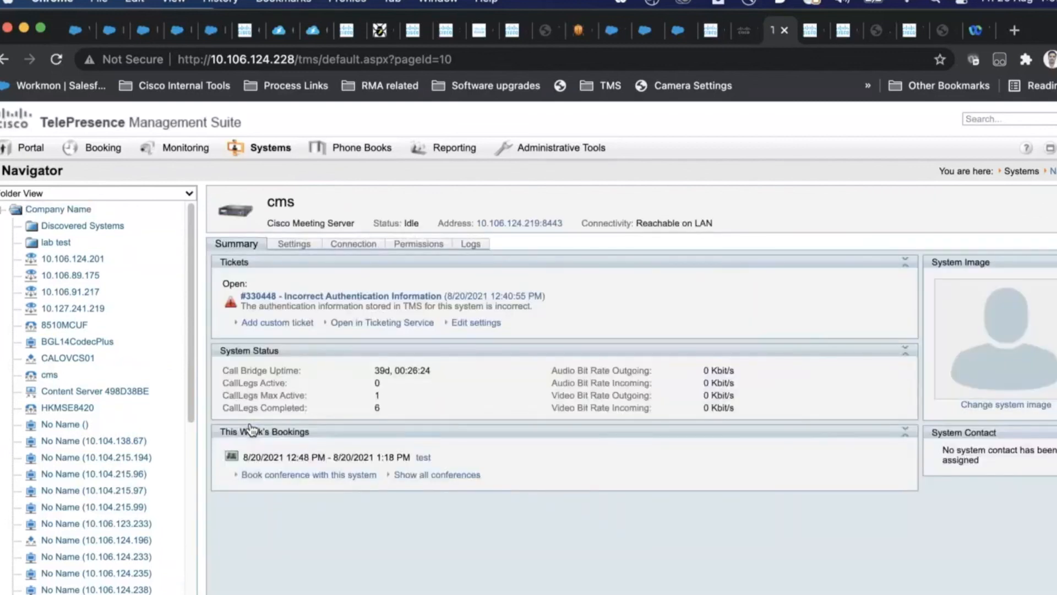
Step: Check the cms server's extended settings: domain acano.amrindsi.lab, numeric ID base 4000, quantity 10
{"action": "left_click", "coordinate": [311, 244]}
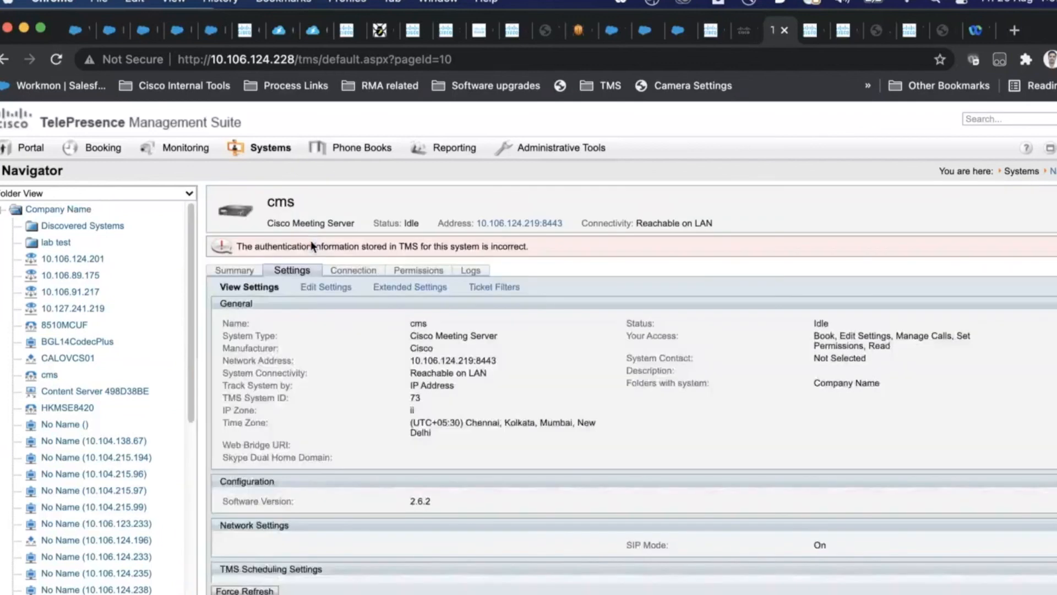
{"action": "left_click", "coordinate": [385, 284]}
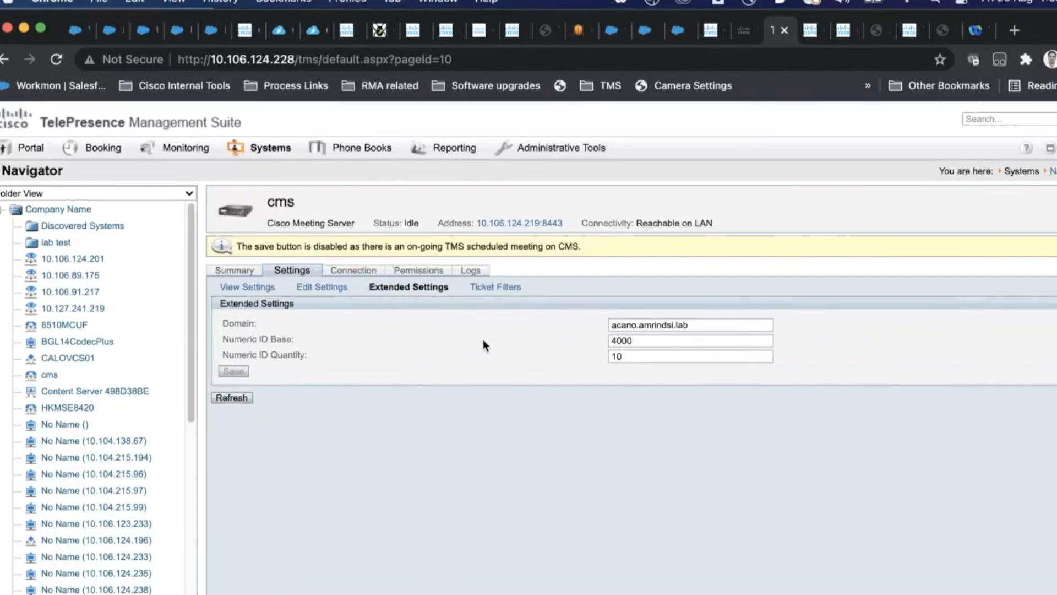
{"action": "left_click", "coordinate": [240, 286]}
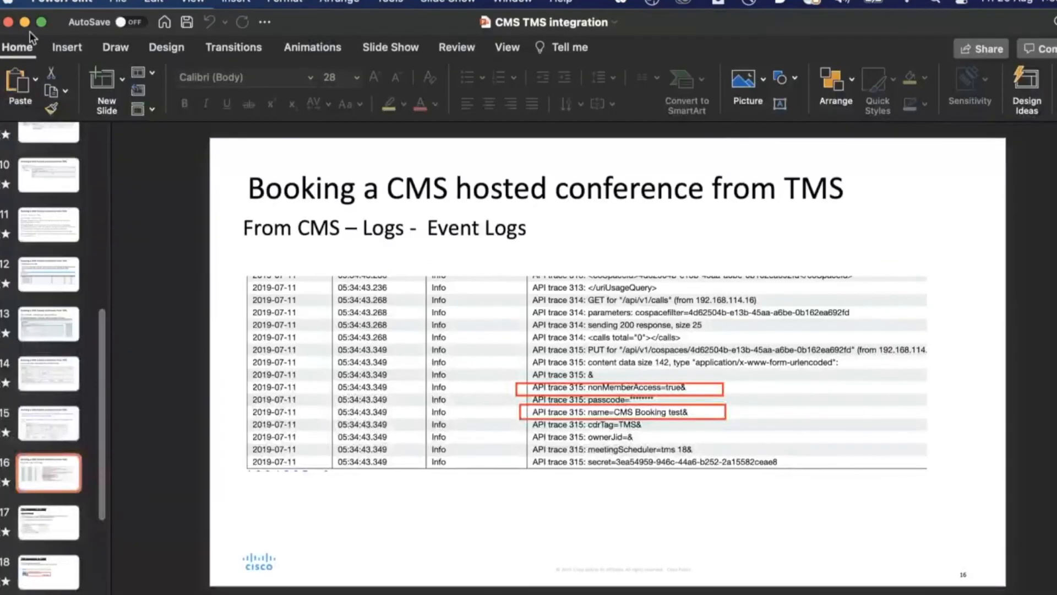
Step: Minimize the CMS TMS integration deck and page through the TMS Training deck's TMS Services slides
{"action": "left_click", "coordinate": [26, 24]}
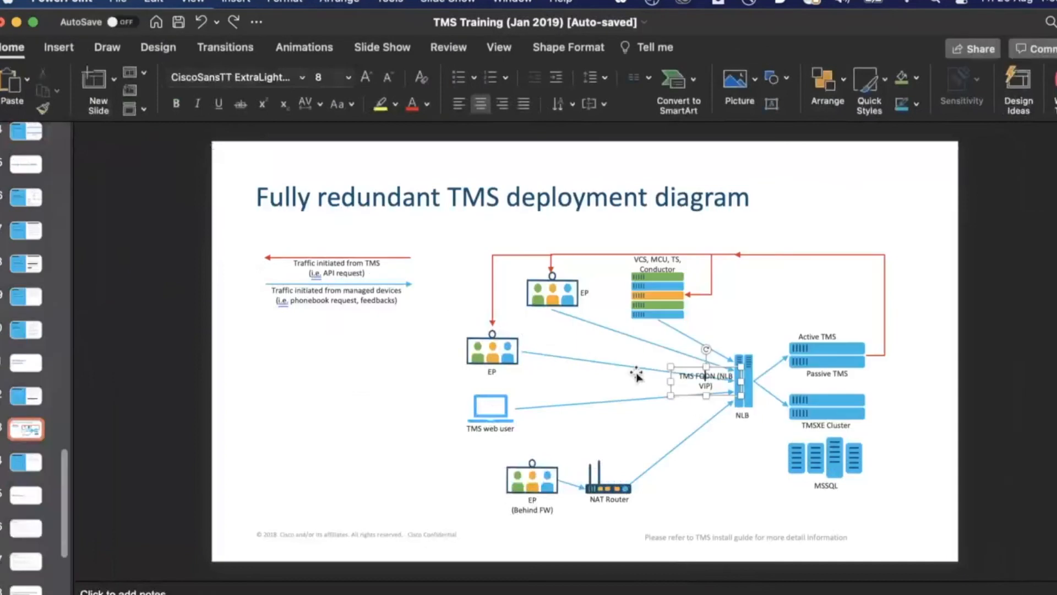
{"action": "left_click", "coordinate": [28, 460]}
{"action": "left_click", "coordinate": [33, 495]}
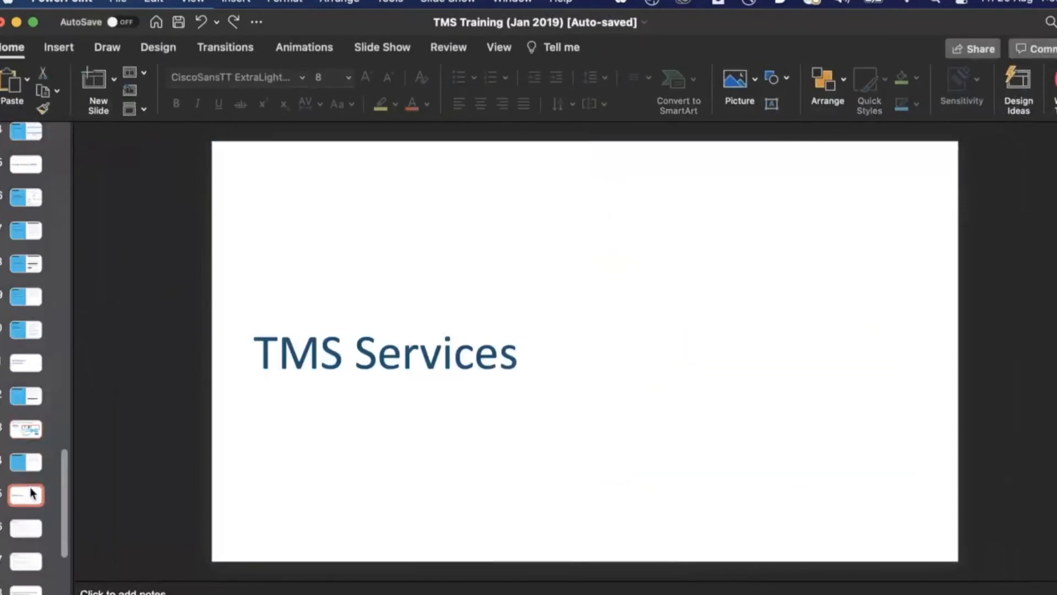
{"action": "scroll", "coordinate": [32, 492], "scroll_direction": "down", "scroll_amount": 3}
{"action": "left_click", "coordinate": [23, 421]}
{"action": "scroll", "coordinate": [24, 420], "scroll_direction": "down", "scroll_amount": 2}
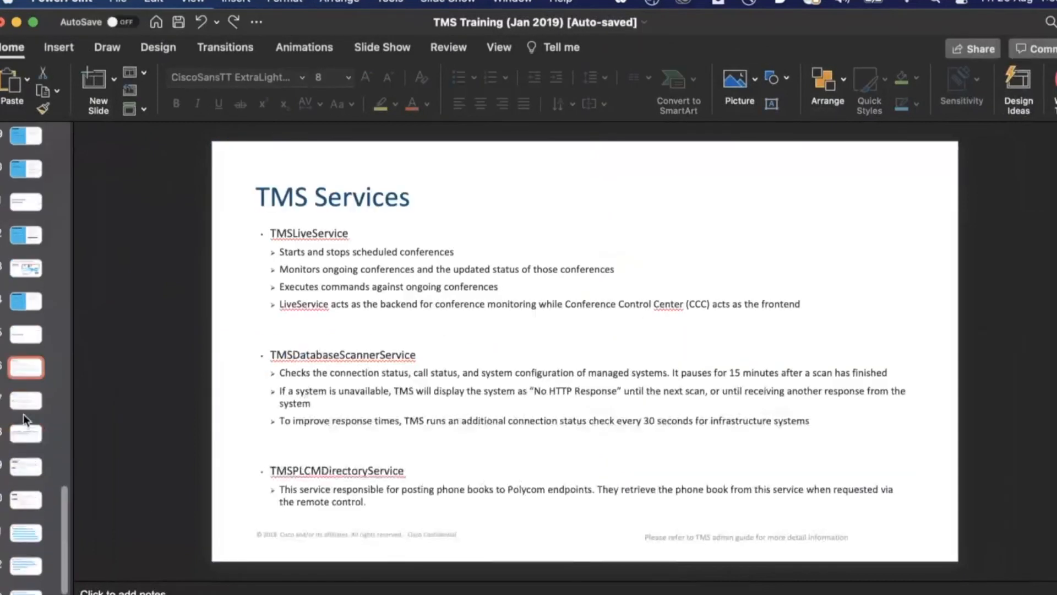
{"action": "left_click", "coordinate": [24, 417]}
{"action": "scroll", "coordinate": [21, 423], "scroll_direction": "down", "scroll_amount": 2}
Step: View the Troubleshooting and TMS Document Resources slides, then go back to the Exchange Extension slide
{"action": "left_click", "coordinate": [23, 461]}
{"action": "left_click", "coordinate": [25, 485]}
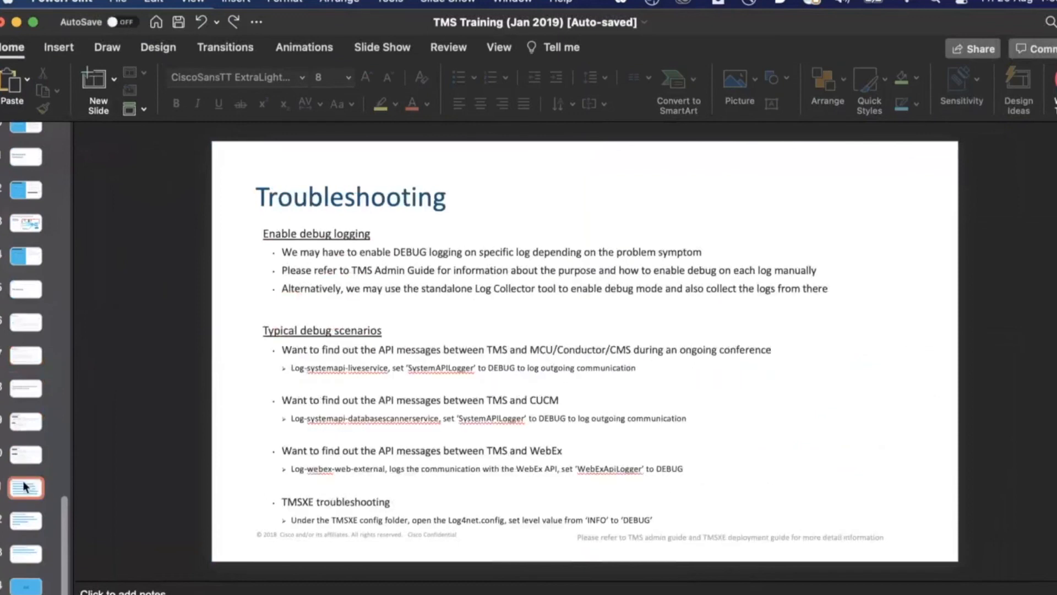
{"action": "scroll", "coordinate": [25, 486], "scroll_direction": "up", "scroll_amount": 5}
{"action": "left_click", "coordinate": [28, 401]}
{"action": "left_click", "coordinate": [28, 339]}
{"action": "scroll", "coordinate": [28, 340], "scroll_direction": "up", "scroll_amount": 2}
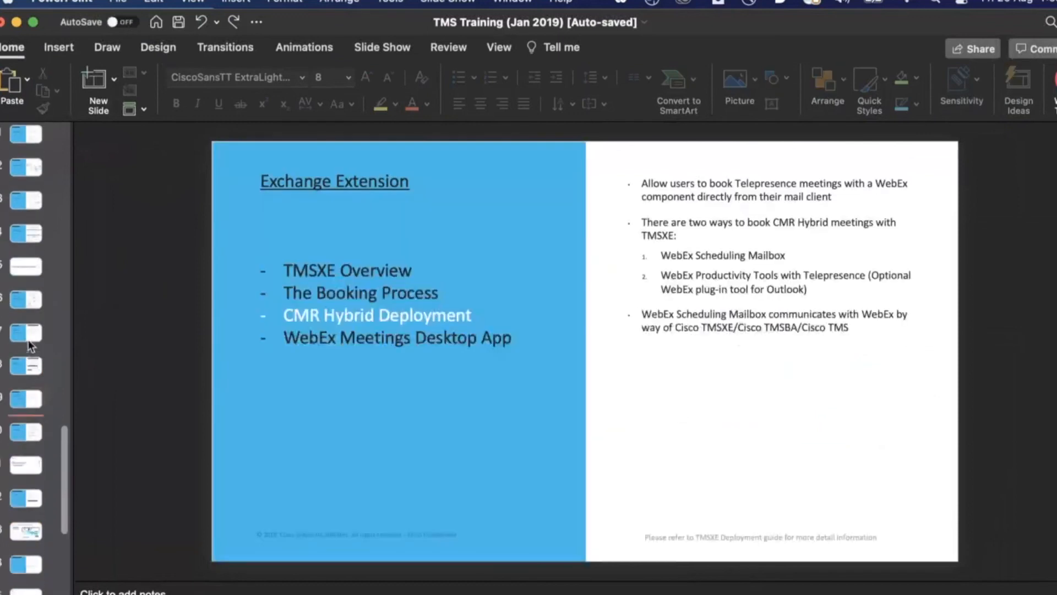